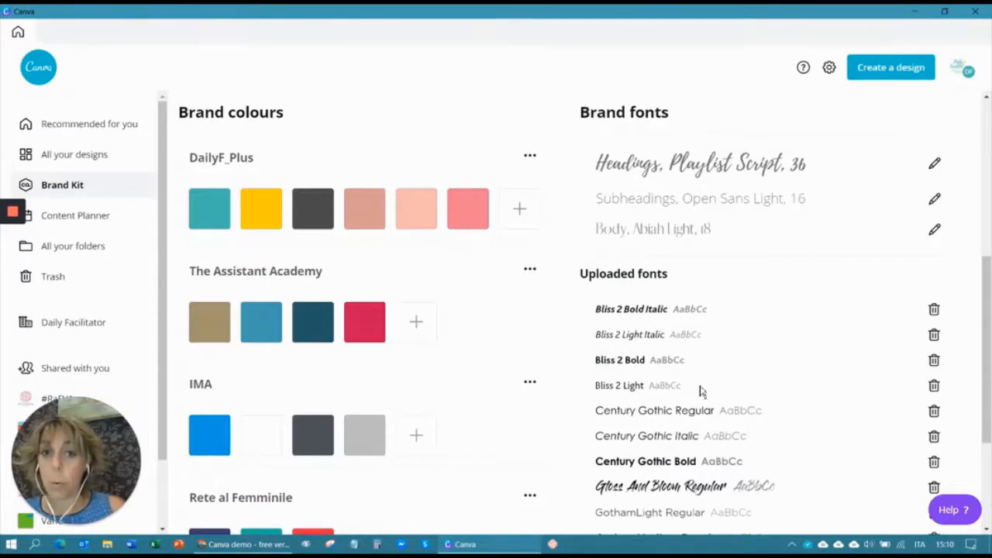
# Look through the brand colour palettes, brand fonts and uploaded fonts in the Brand Kit.
pyautogui.scroll(-3, 968, 349)
pyautogui.scroll(4, 968, 350)
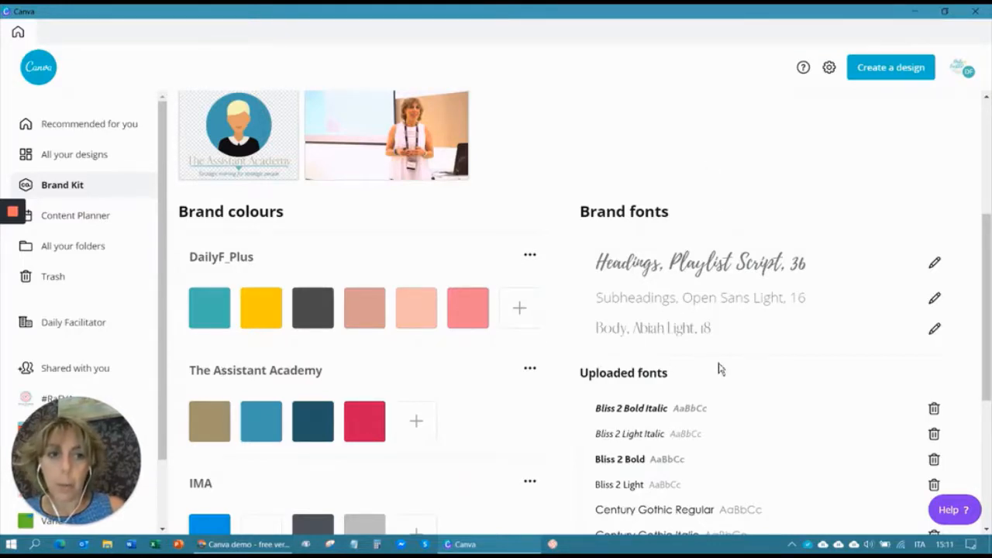
pyautogui.moveTo(982, 310); pyautogui.dragTo(988, 423)
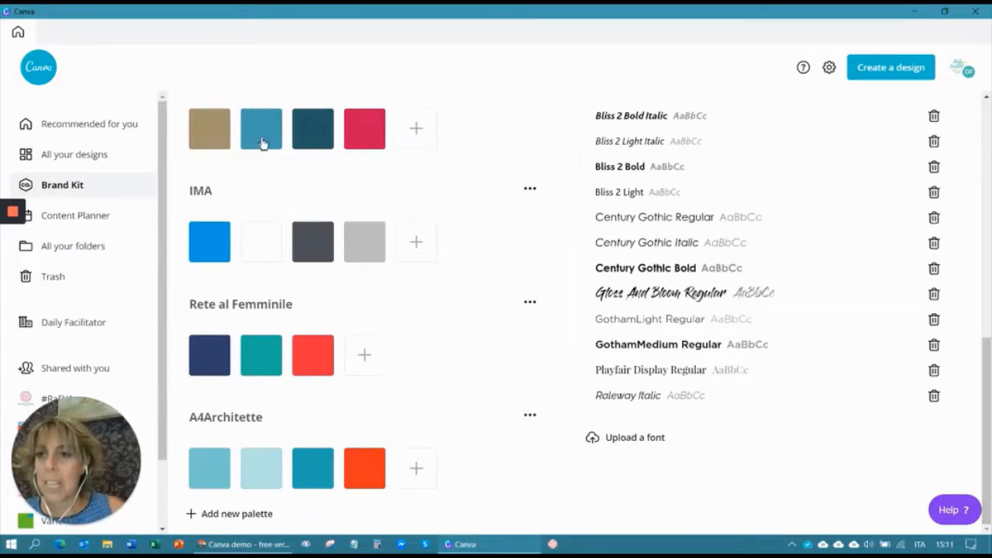
# View the Content Planner calendar and the overview of all folders, including the shared ones.
pyautogui.click(81, 223)
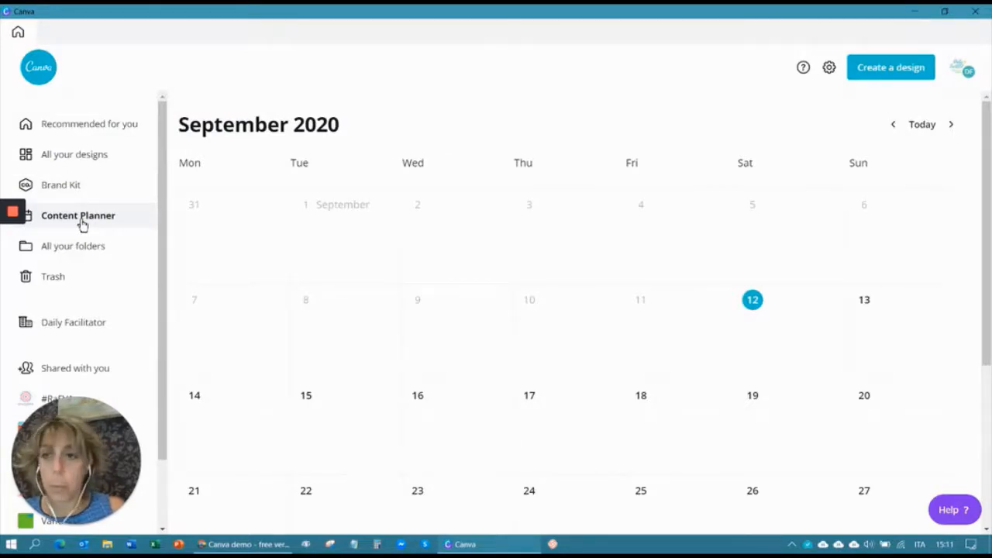
pyautogui.click(79, 251)
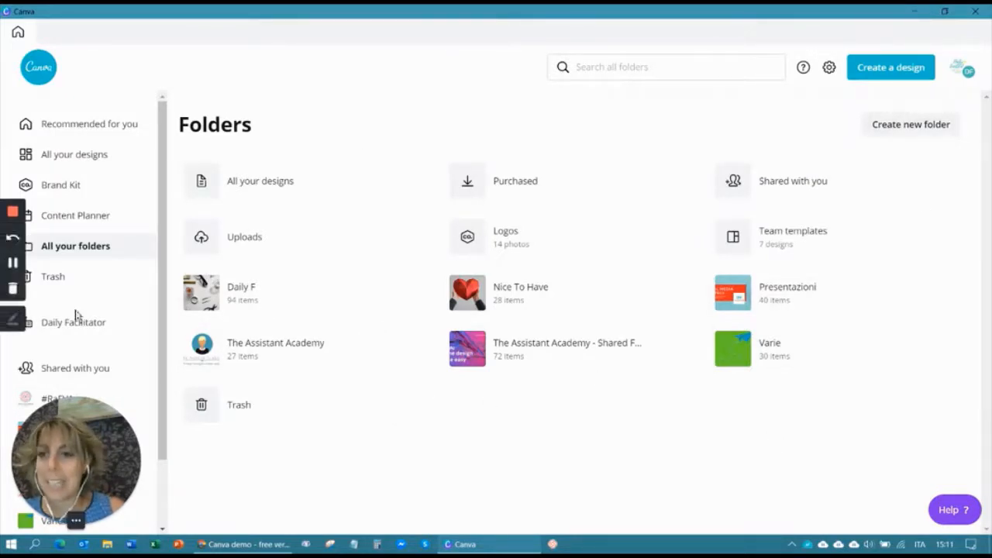
pyautogui.moveTo(162, 284); pyautogui.dragTo(155, 421)
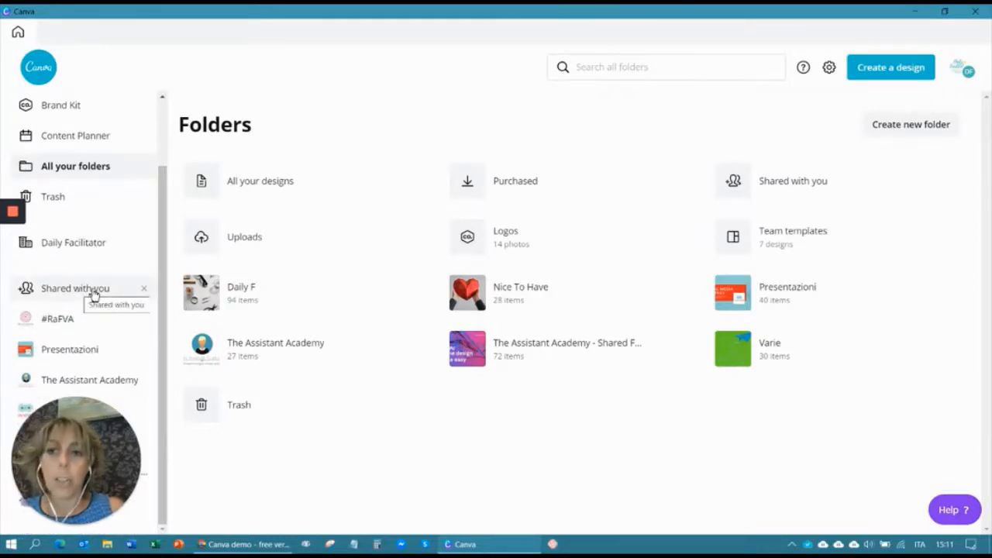
pyautogui.moveTo(163, 401); pyautogui.dragTo(158, 166)
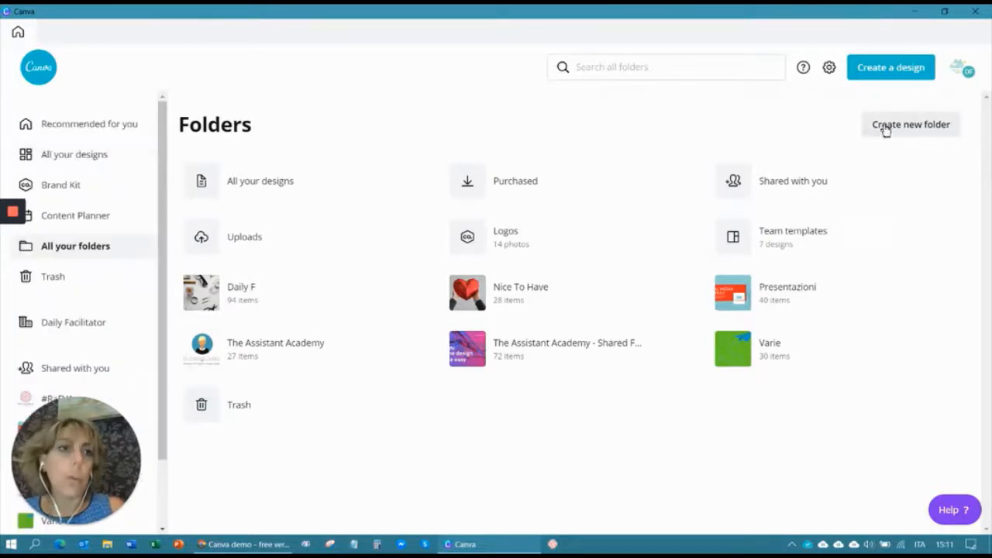
# Switch the account from the Daily Facilitator team to The Assistant Academy team.
pyautogui.click(966, 78)
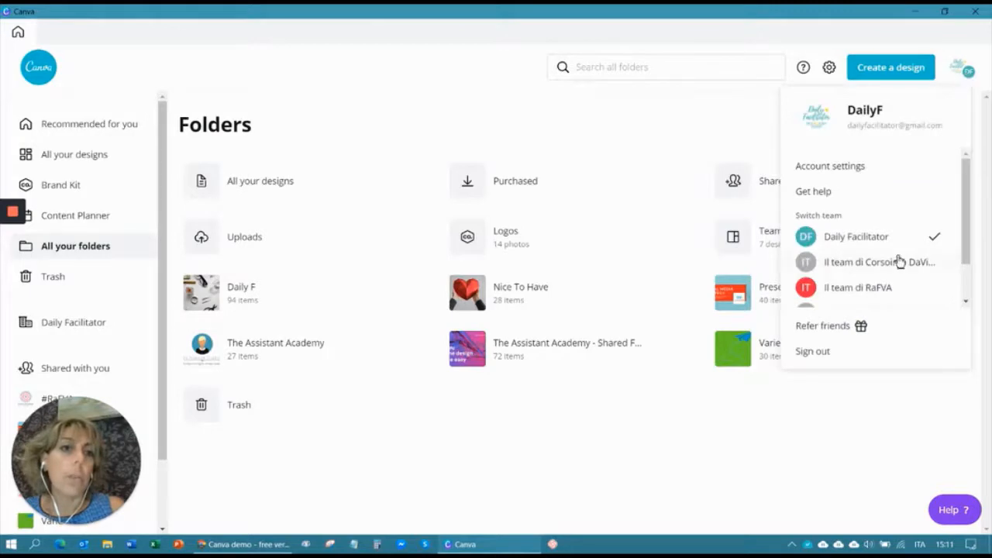
pyautogui.scroll(-1, 967, 190)
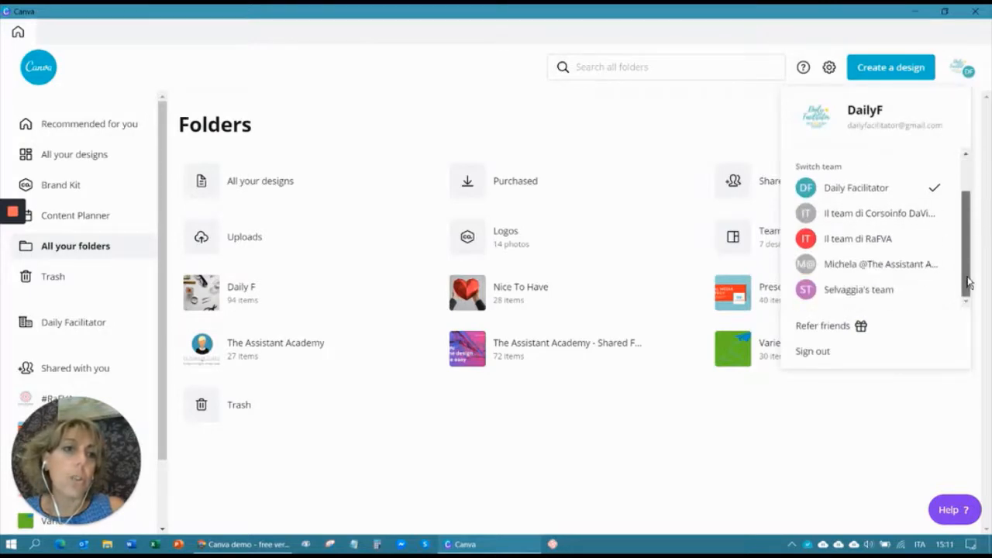
pyautogui.click(879, 267)
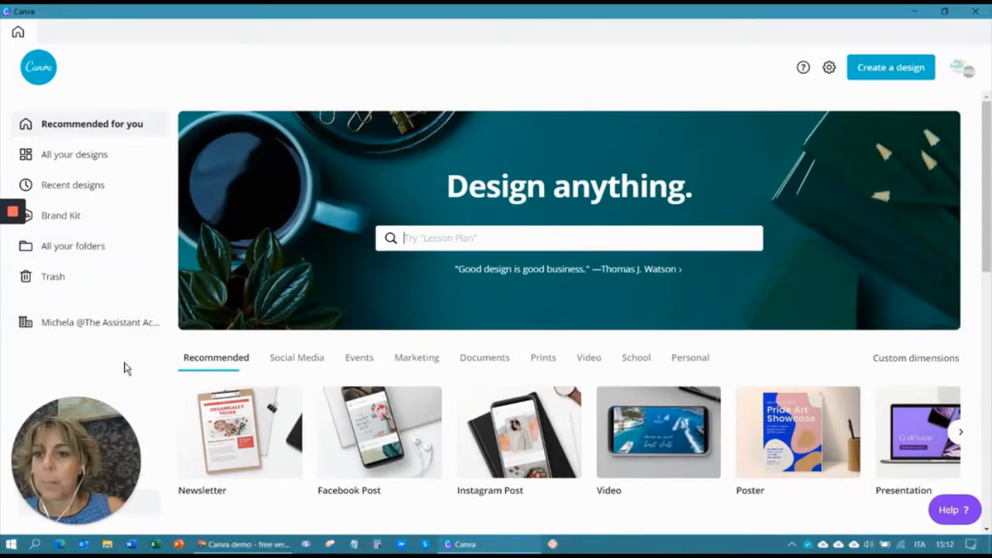
# Examine this team's Brand Kit, including its logos, colour palette and font styles.
pyautogui.click(88, 222)
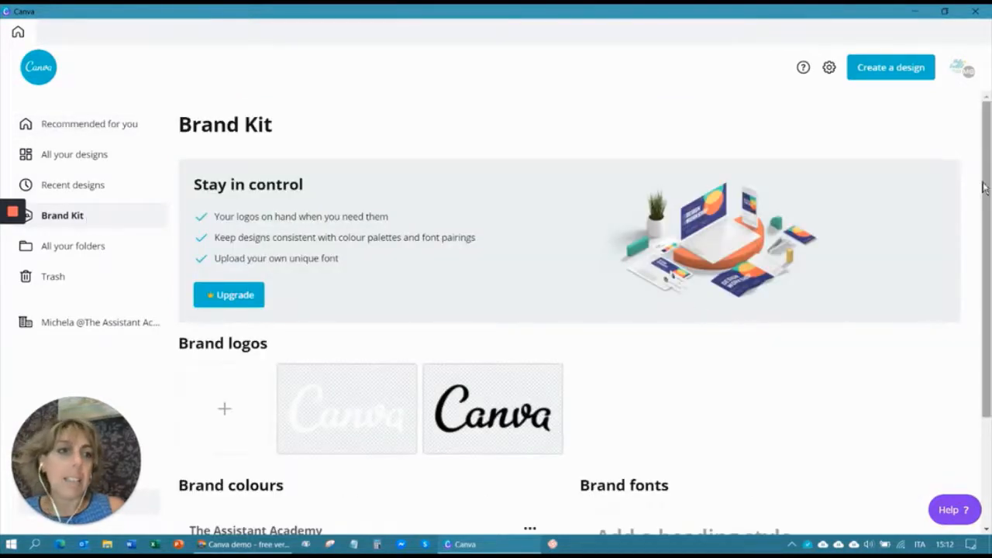
pyautogui.moveTo(988, 199); pyautogui.dragTo(988, 307)
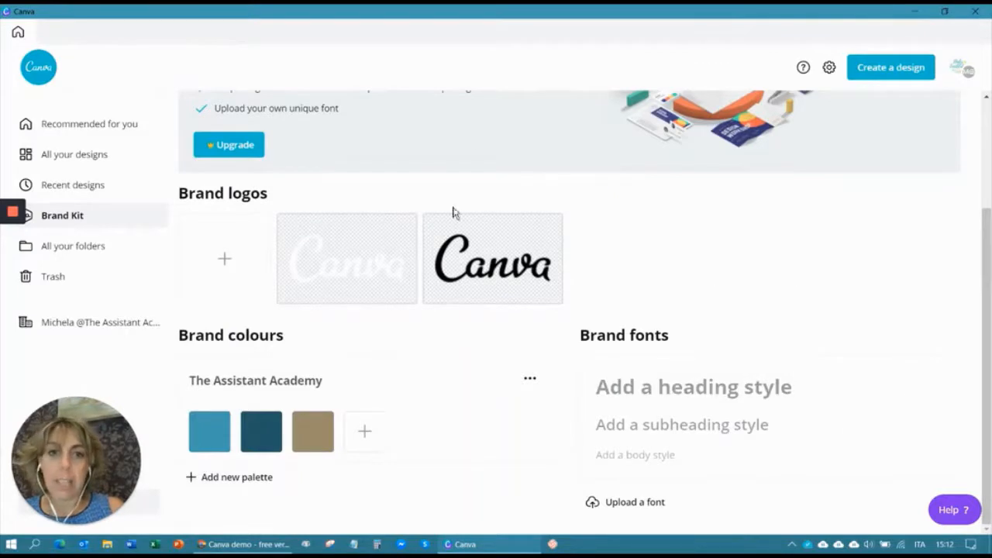
pyautogui.scroll(2, 990, 338)
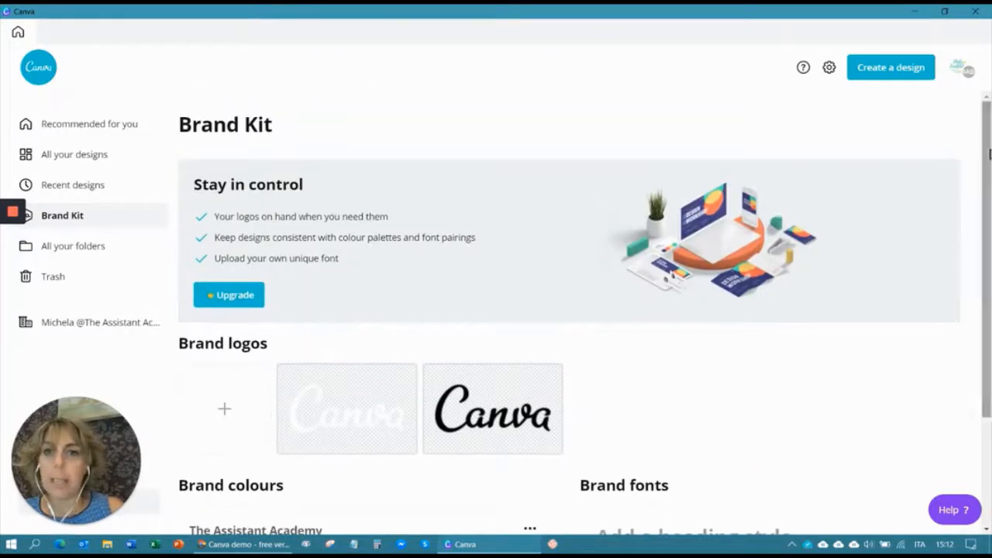
# Return to the recommended design types and create a new Newsletter design.
pyautogui.click(100, 127)
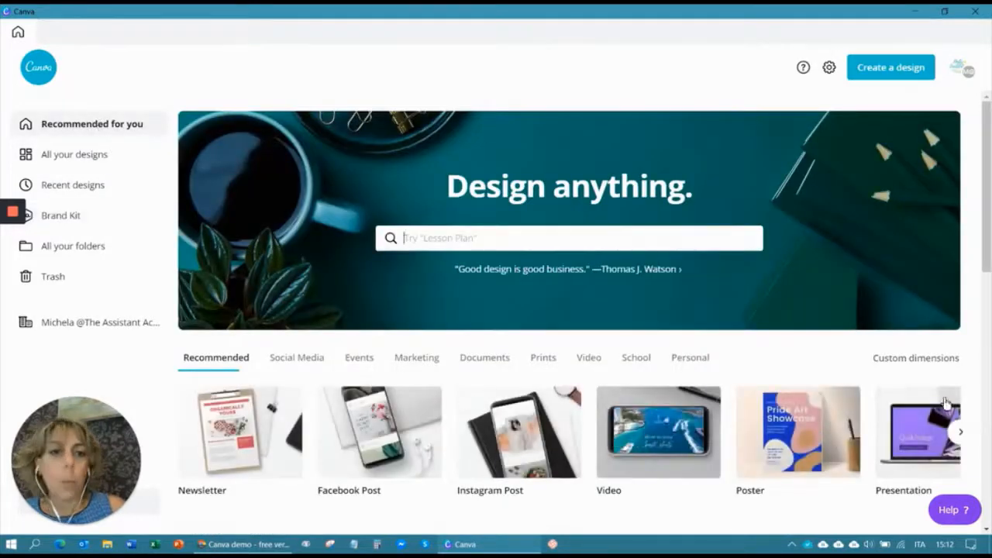
pyautogui.moveTo(986, 227); pyautogui.dragTo(986, 275)
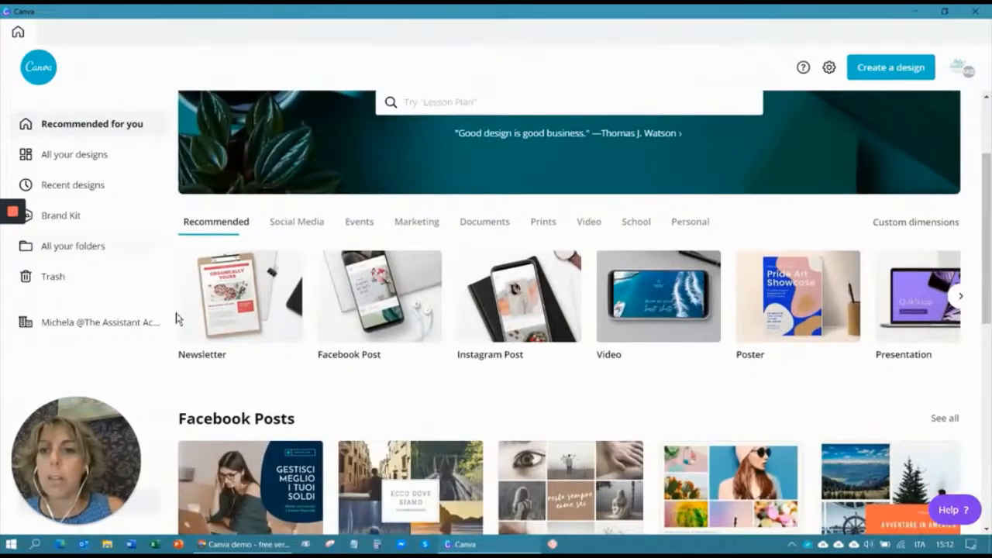
pyautogui.click(261, 318)
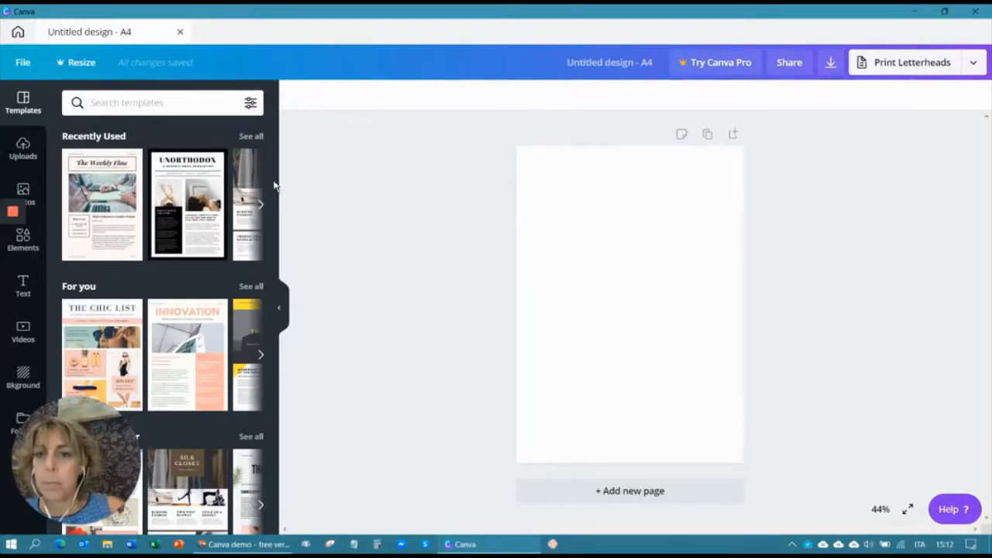
# Browse the newsletter templates and apply the first page of the Cream Brown Modern Employee Newsletter to the blank page.
pyautogui.moveTo(276, 155); pyautogui.dragTo(270, 120)
pyautogui.moveTo(273, 158); pyautogui.dragTo(272, 207)
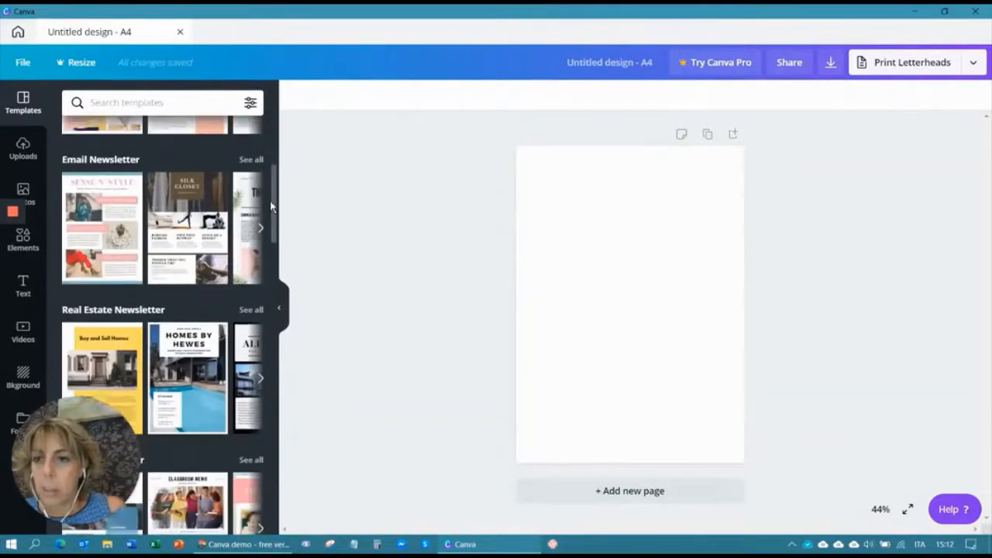
pyautogui.scroll(-3, 232, 221)
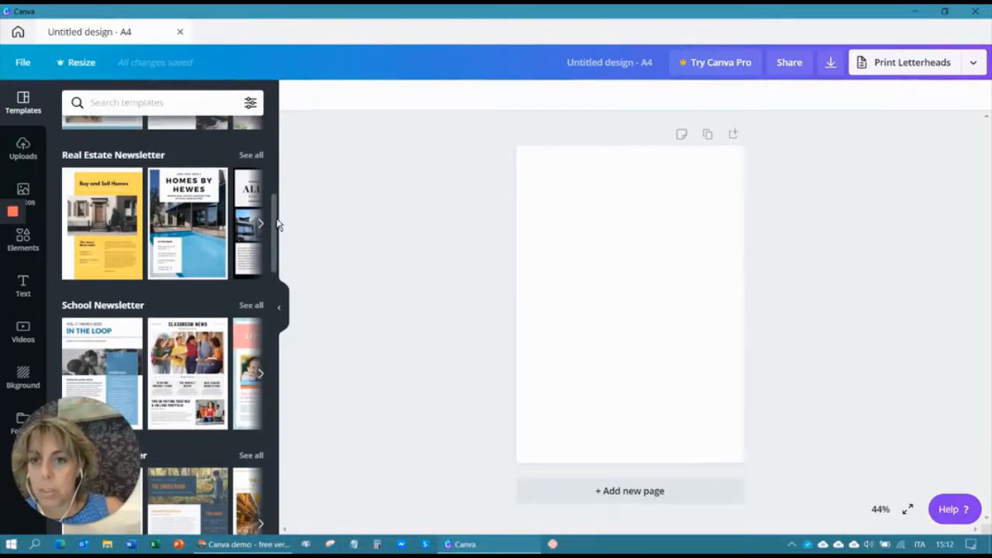
pyautogui.scroll(-4, 279, 225)
pyautogui.scroll(4, 280, 224)
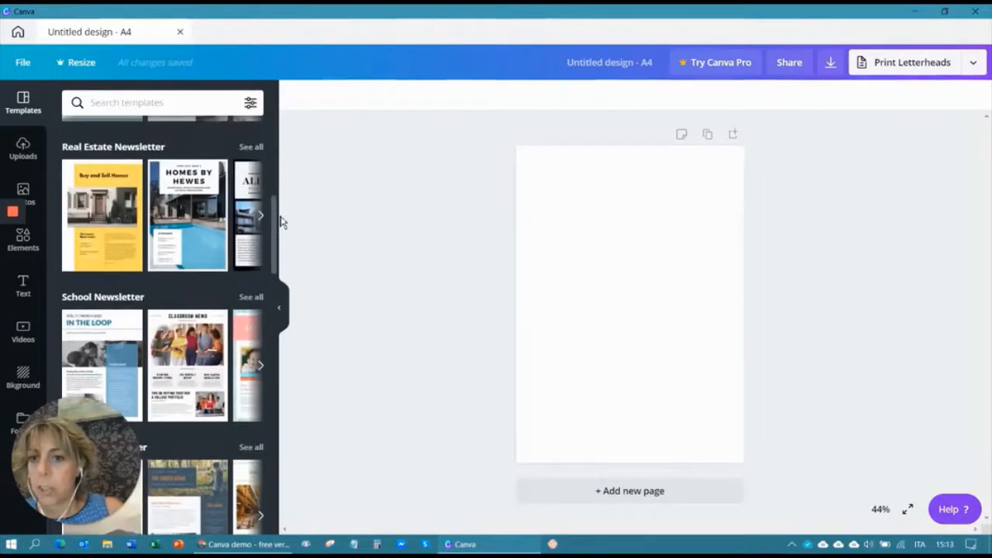
pyautogui.scroll(5, 282, 222)
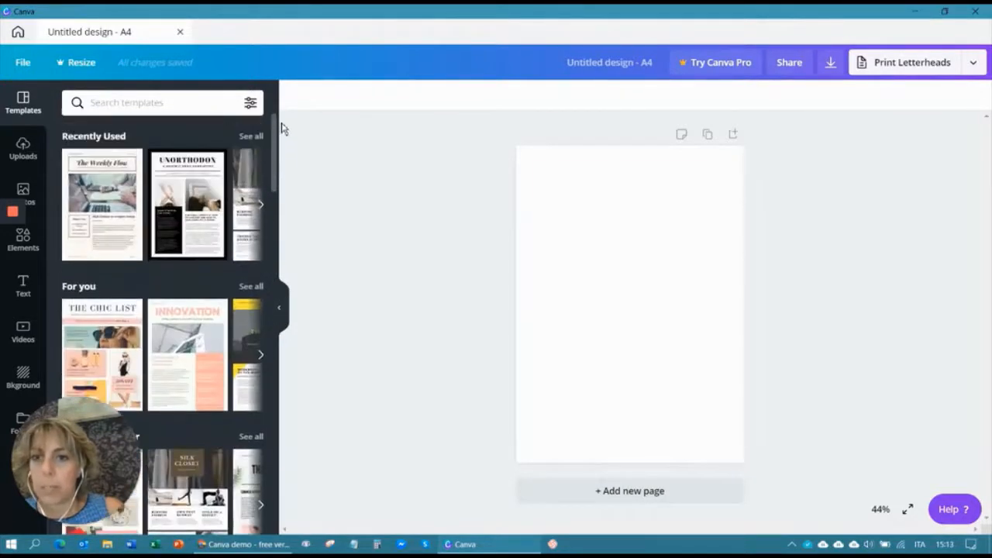
pyautogui.click(113, 222)
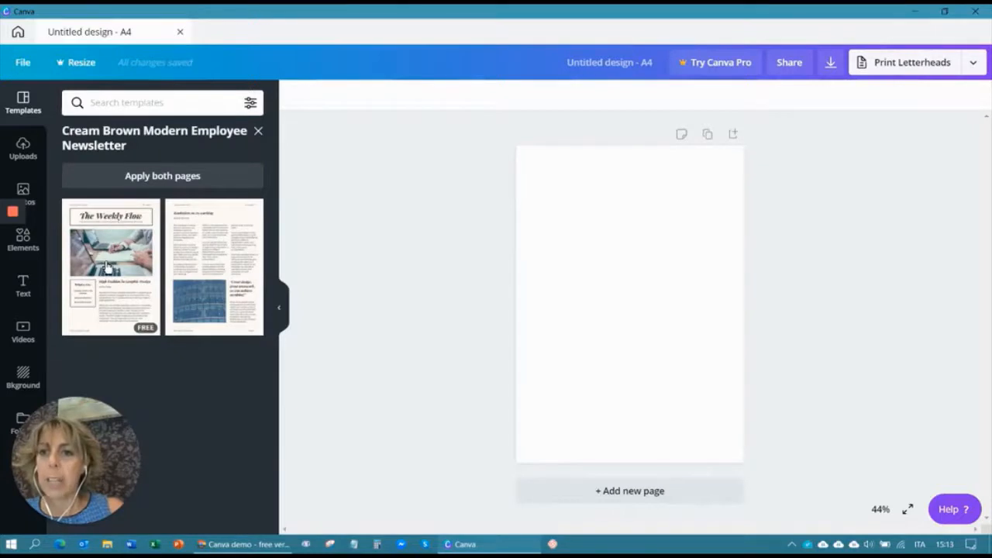
pyautogui.click(107, 266)
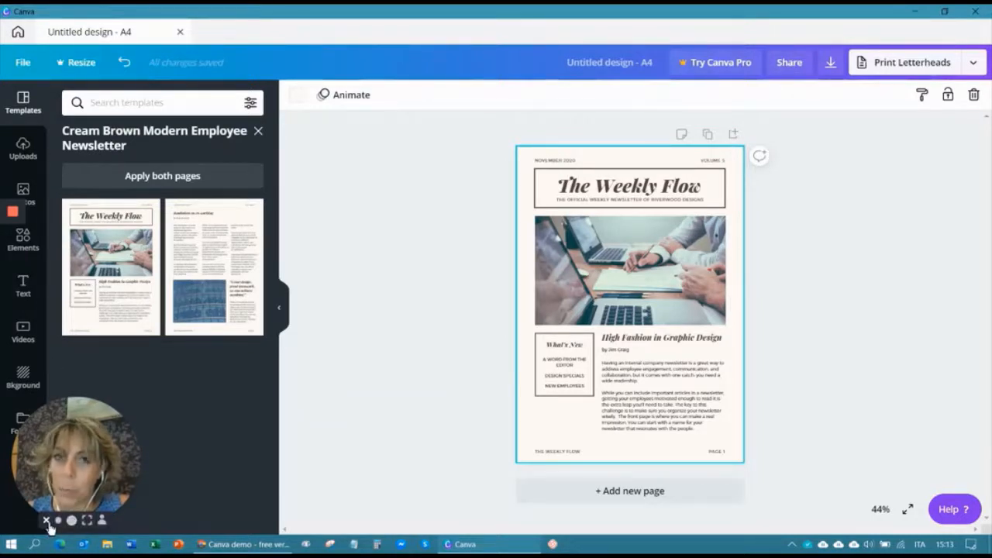
pyautogui.click(71, 520)
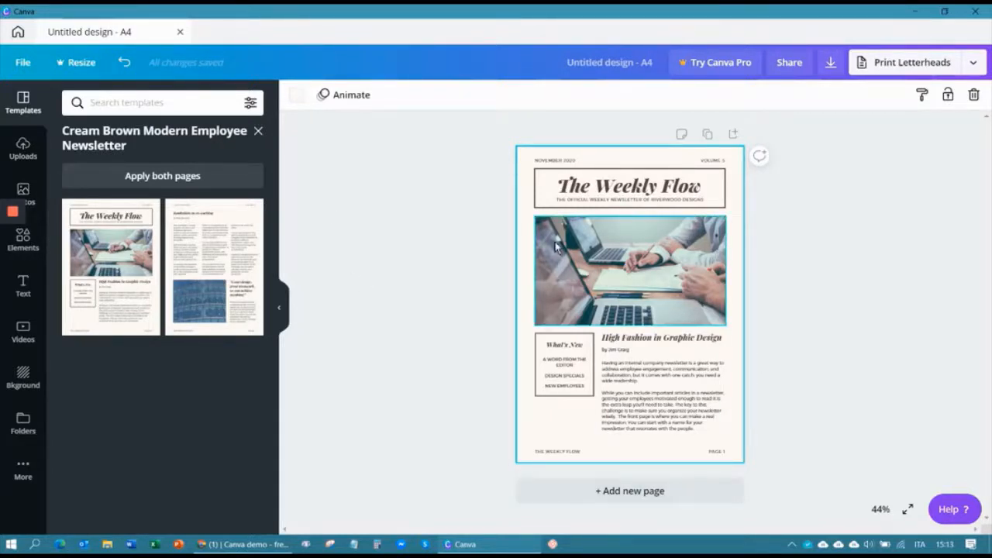
# Add a second page and apply the newsletter template's second page layout to it.
pyautogui.click(618, 495)
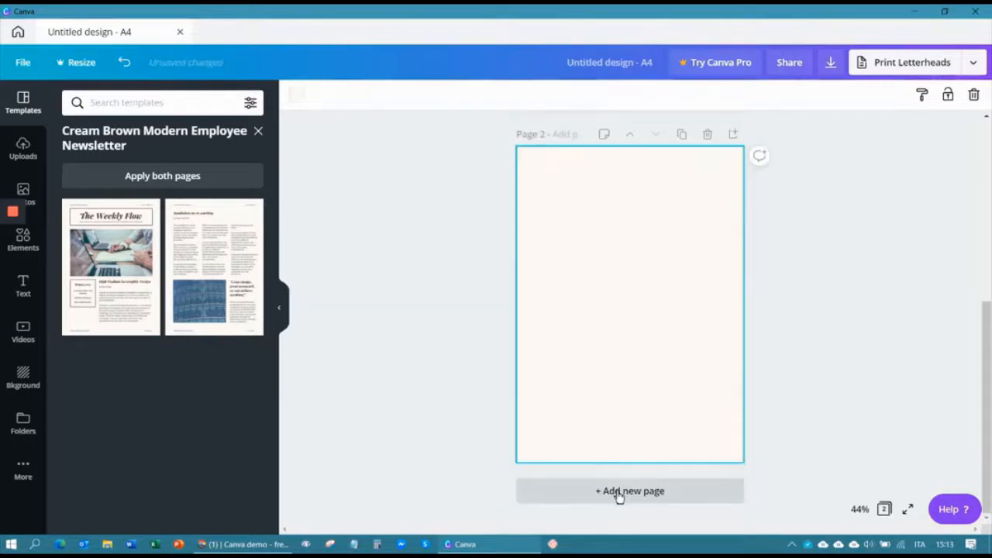
pyautogui.click(219, 261)
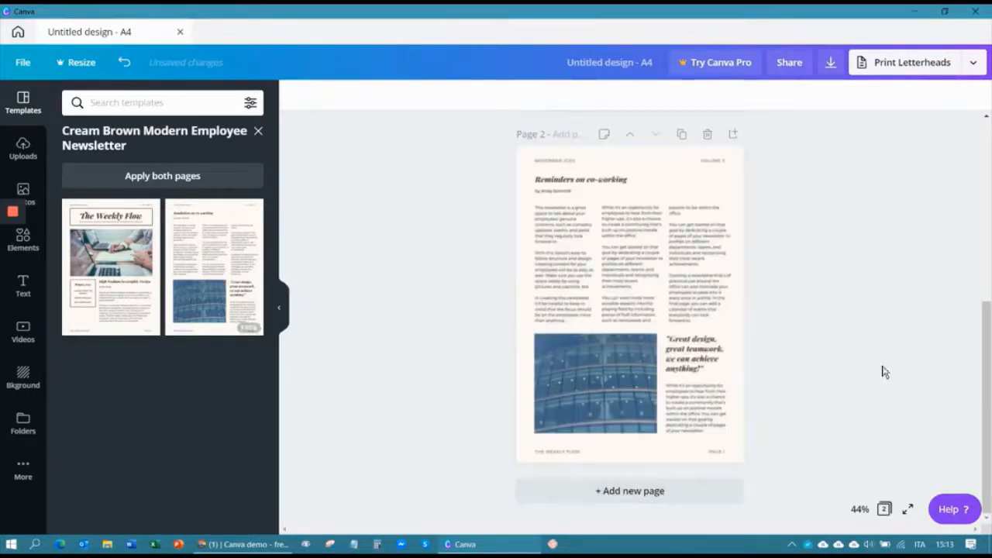
pyautogui.moveTo(986, 351); pyautogui.dragTo(986, 172)
pyautogui.click(775, 255)
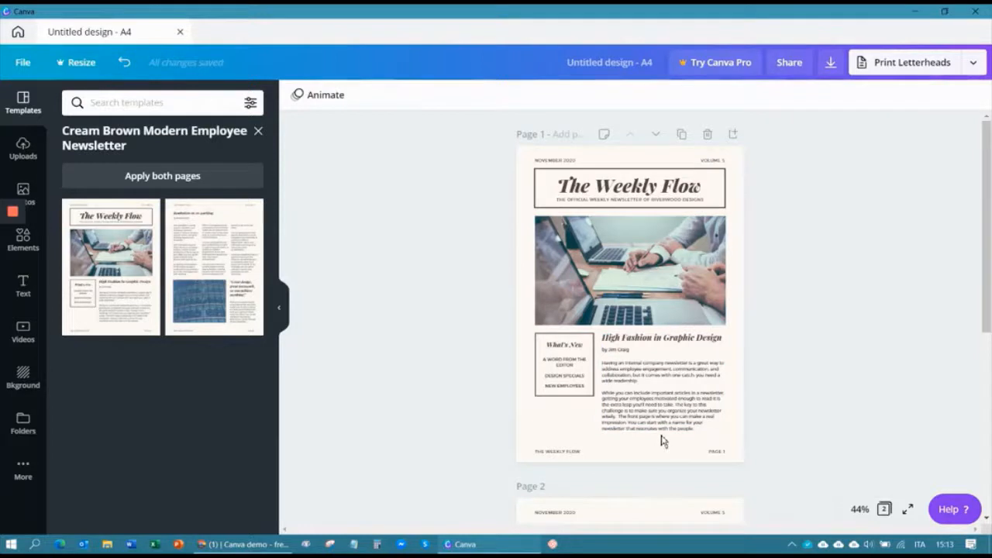
# Rename the design as "Newsletter - ExecSecTech template".
pyautogui.click(658, 404)
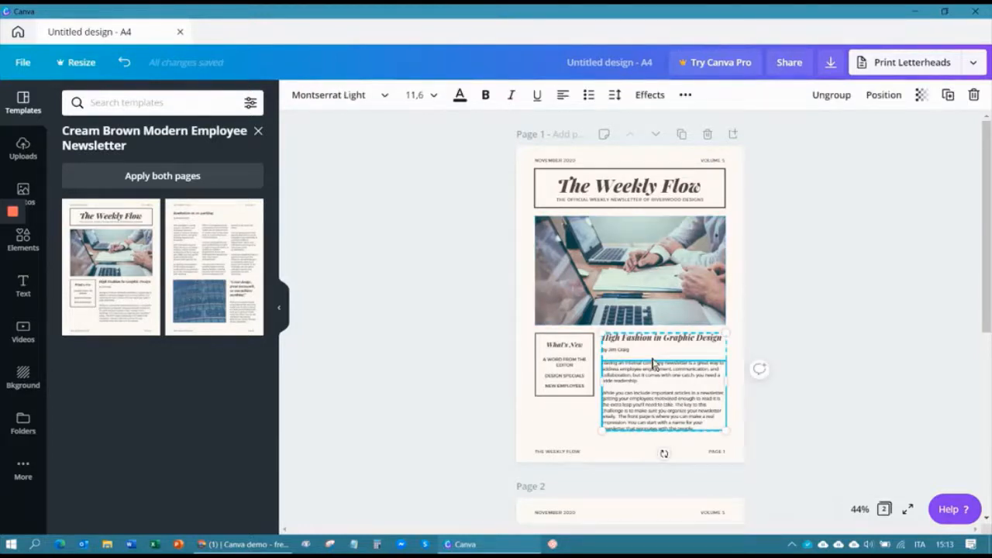
pyautogui.click(601, 70)
pyautogui.write('Newsletter')
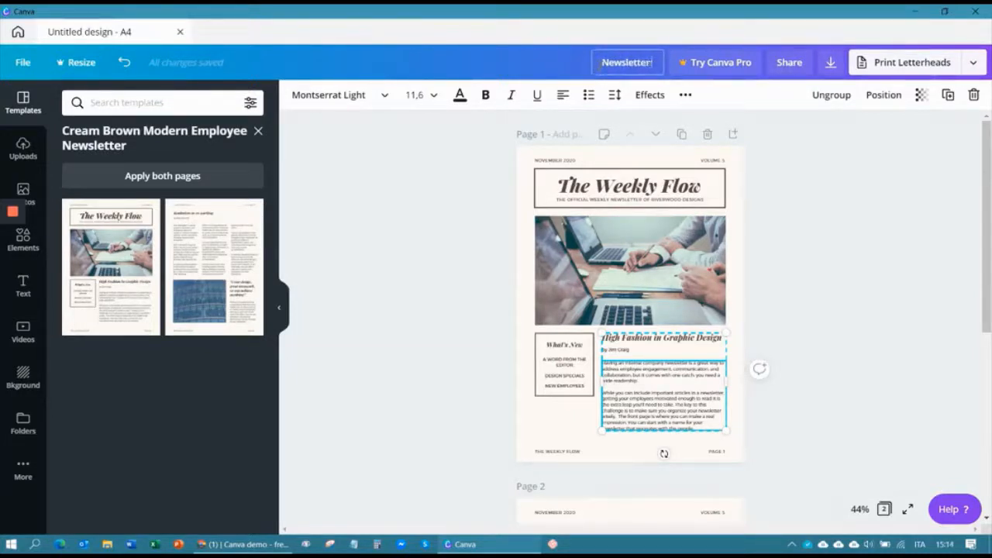
pyautogui.write(' -')
pyautogui.write('ExecSecTech')
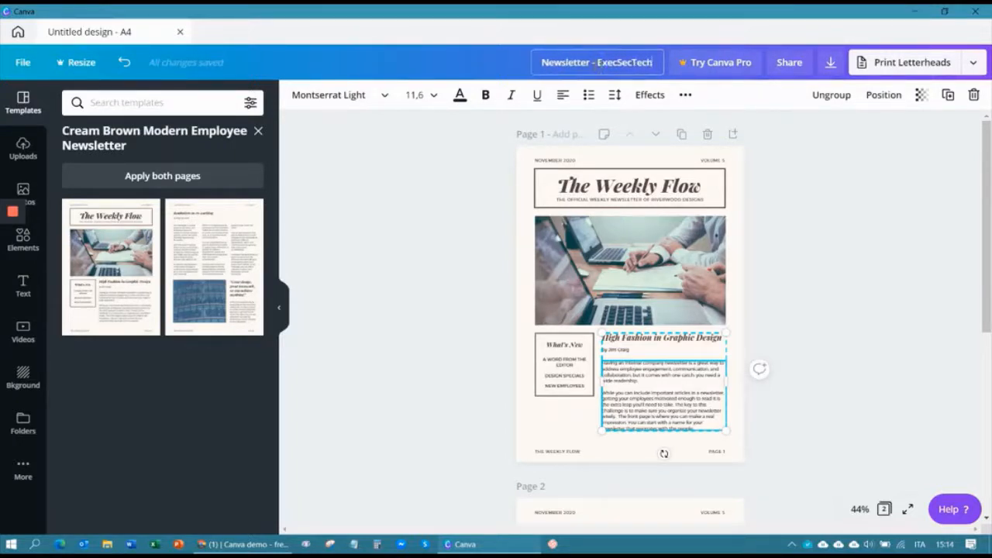
pyautogui.write(' template')
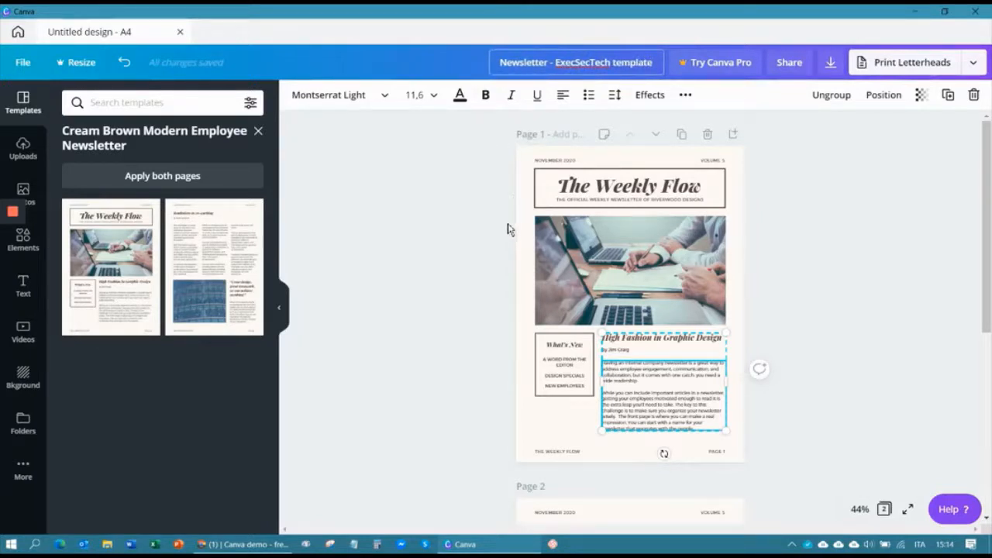
pyautogui.press('Return')
pyautogui.click(510, 227)
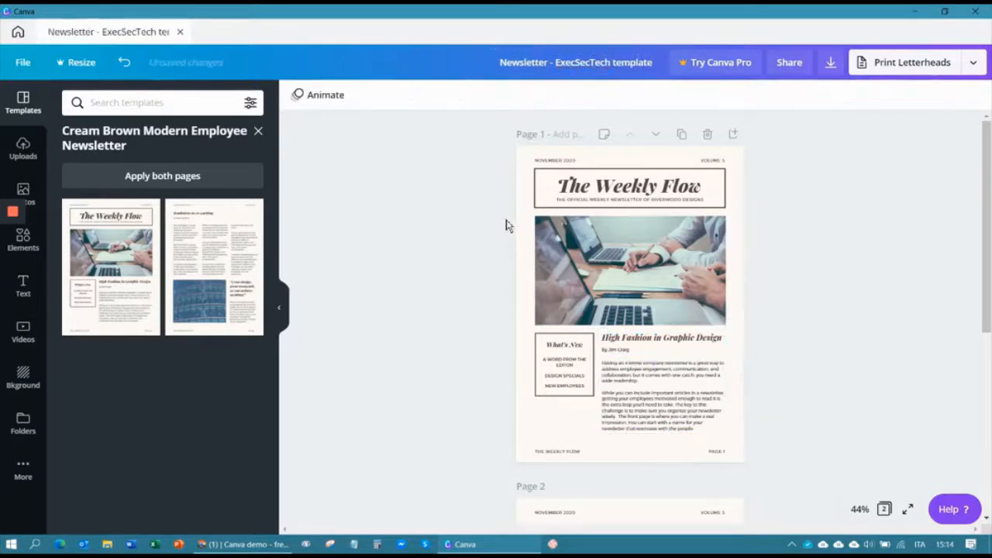
# Apply the Barlow Bold and Barlow Medium style with the light grey, teal and dark blue palette to page 1.
pyautogui.click(24, 472)
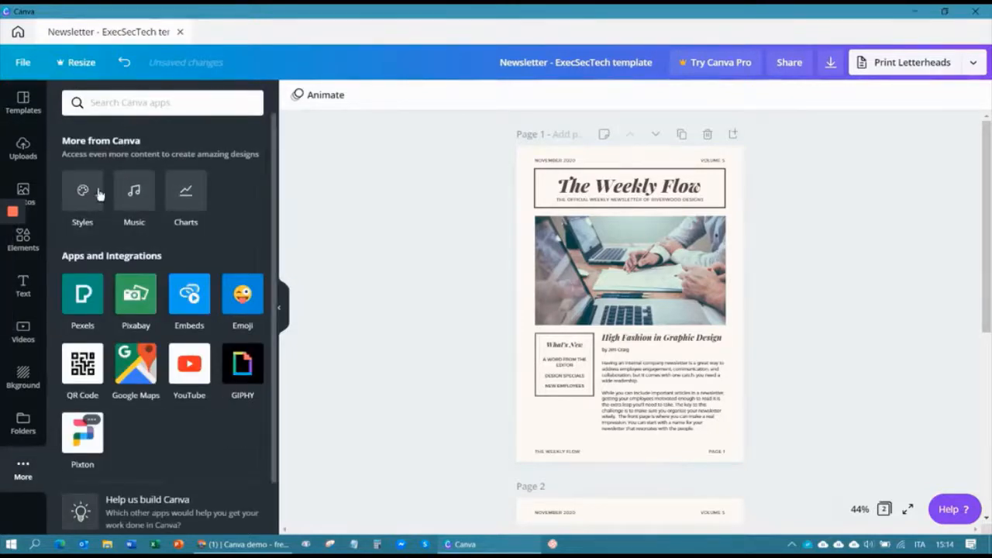
pyautogui.click(83, 195)
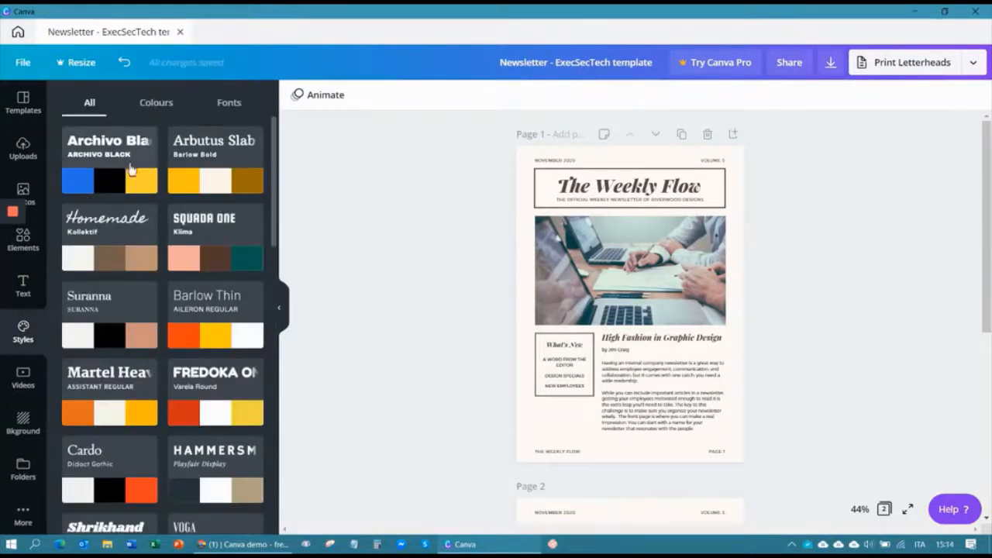
pyautogui.moveTo(988, 159); pyautogui.dragTo(988, 183)
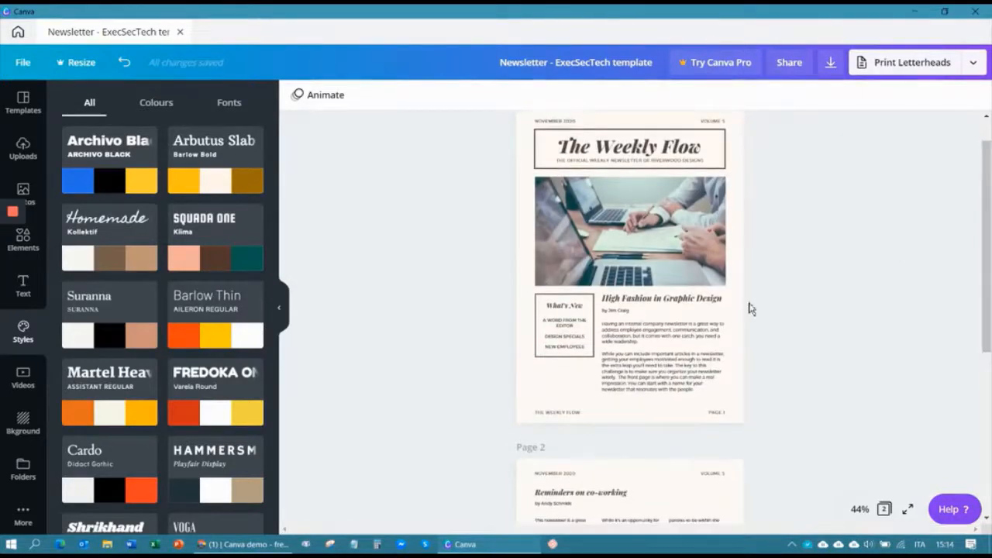
pyautogui.moveTo(278, 176); pyautogui.dragTo(290, 457)
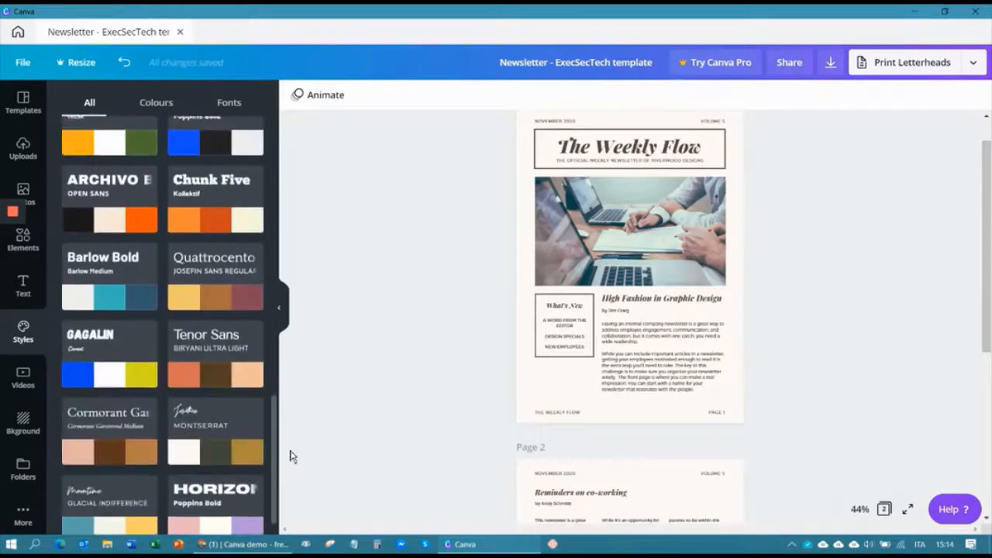
pyautogui.click(113, 287)
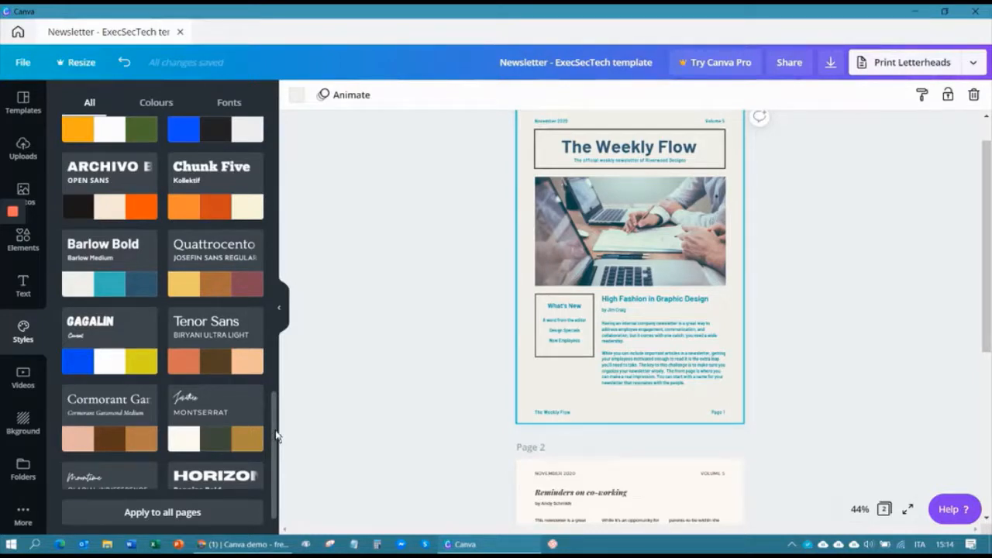
# Shuffle the colours of the Barlow Bold and Barlow Medium style on page 1 three times.
pyautogui.click(121, 296)
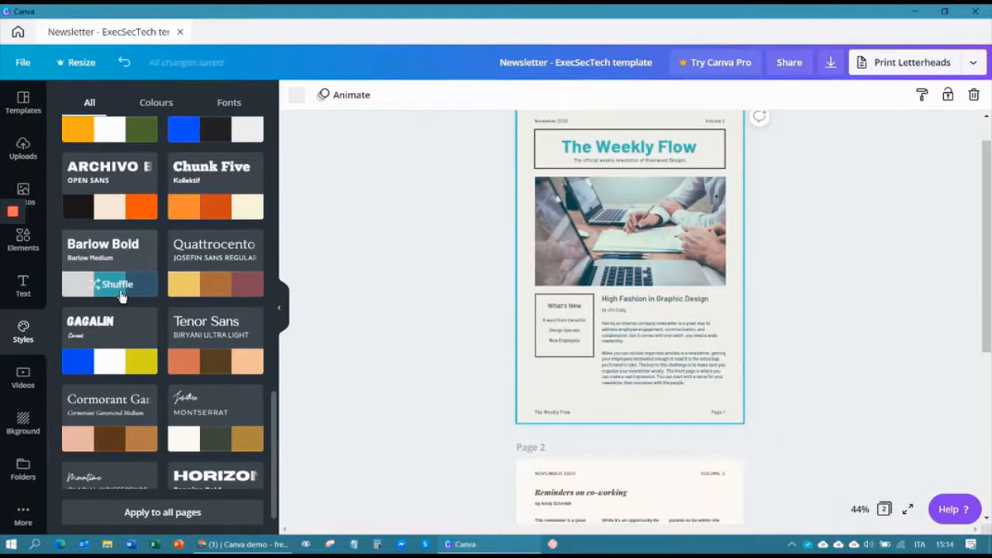
pyautogui.click(123, 297)
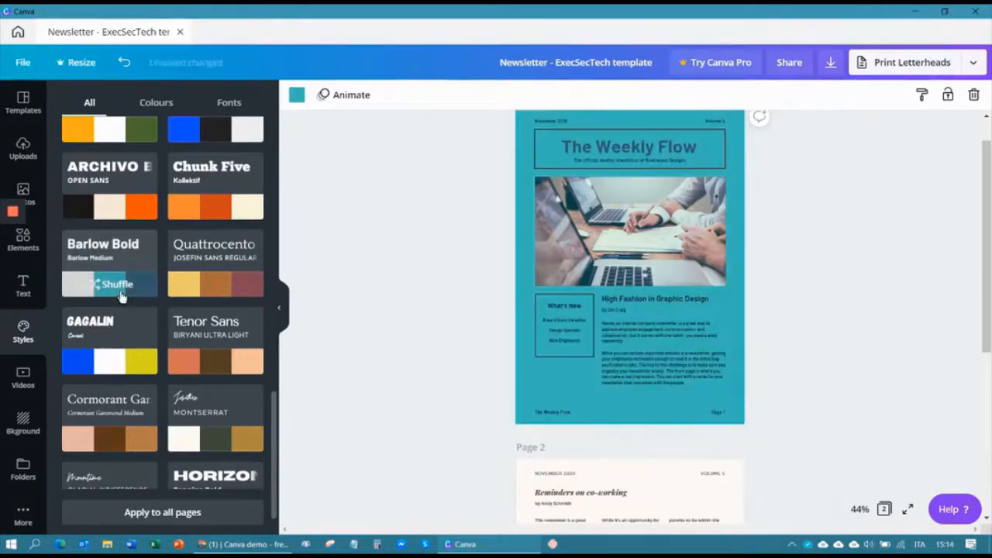
pyautogui.click(121, 296)
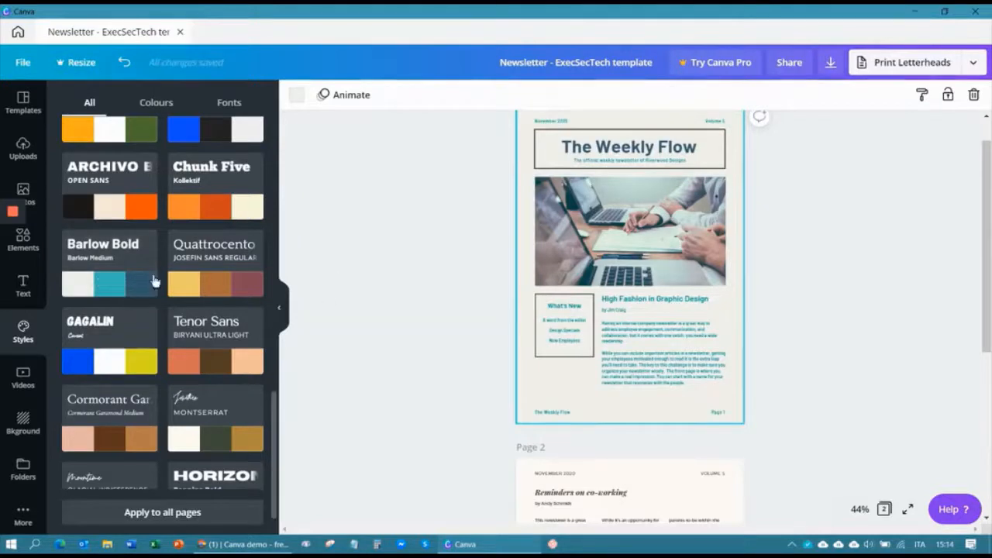
# Apply the Moontime and Glacial Indifference style to page 1 and shuffle its colours to a cream background with a yellow title.
pyautogui.moveTo(274, 421); pyautogui.dragTo(281, 479)
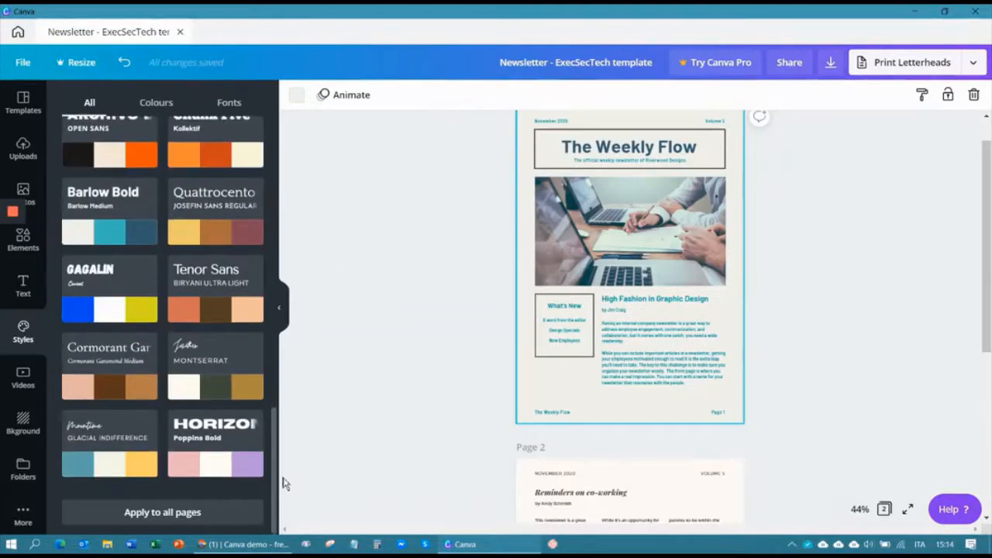
pyautogui.click(103, 459)
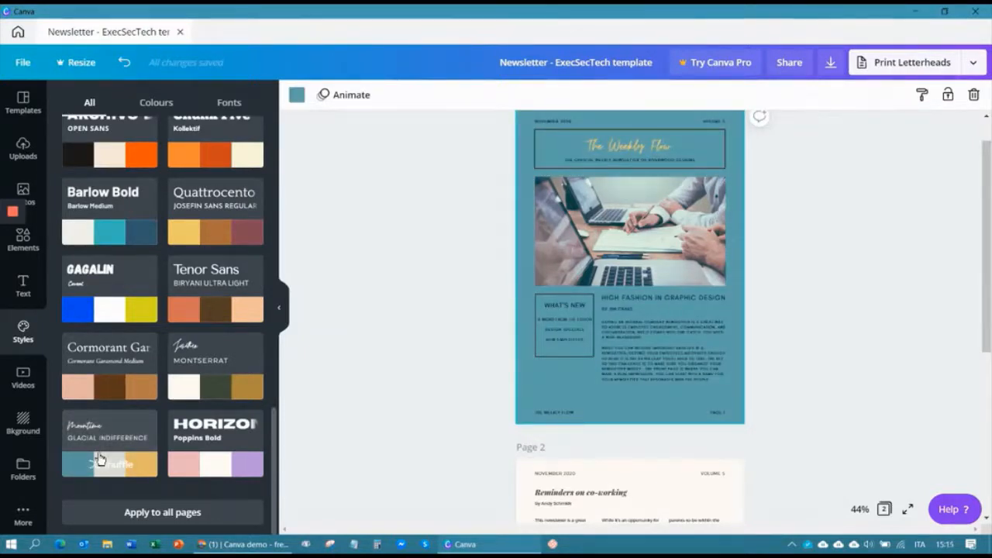
pyautogui.click(100, 460)
pyautogui.click(99, 461)
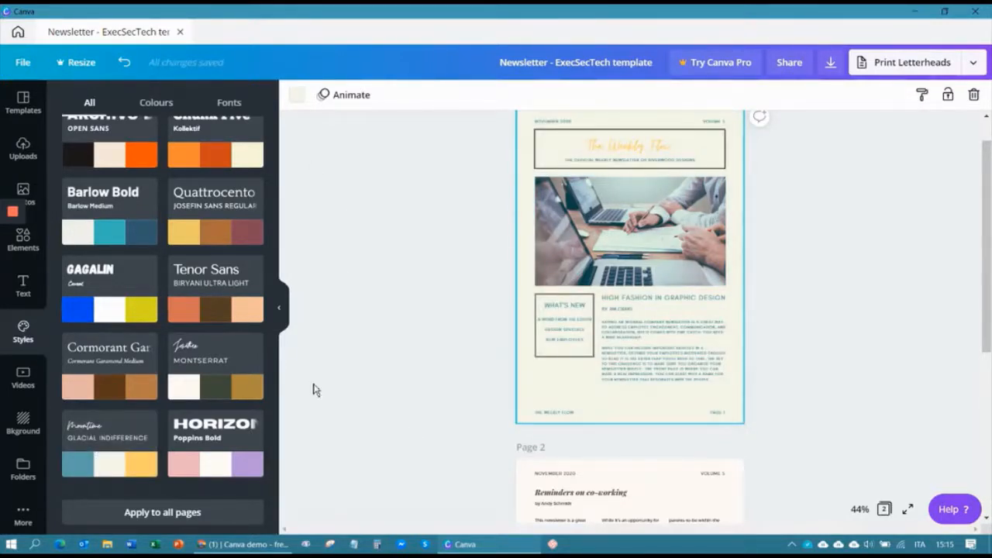
# Reapply the first page of the Cream Brown Modern Employee Newsletter template to page 1.
pyautogui.moveTo(987, 235); pyautogui.dragTo(981, 90)
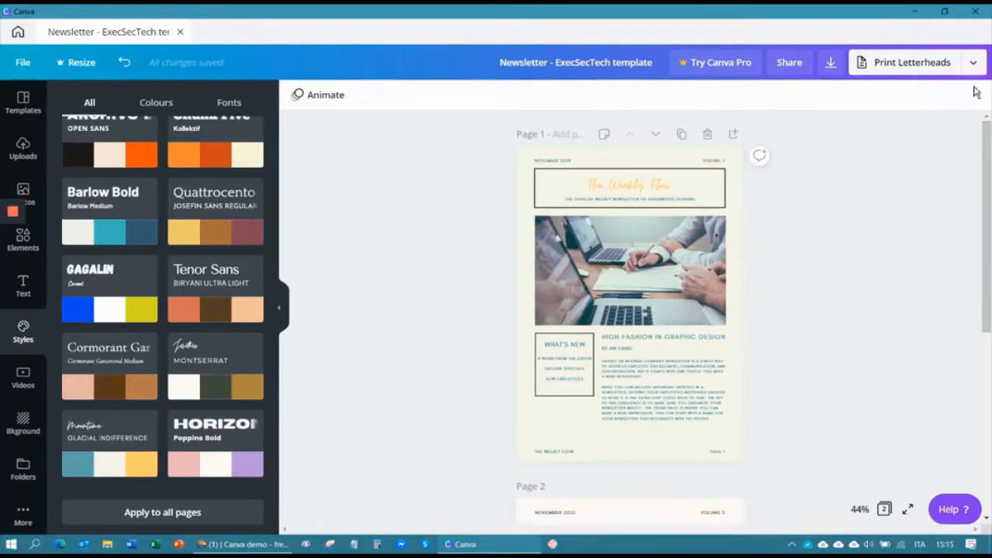
pyautogui.click(23, 105)
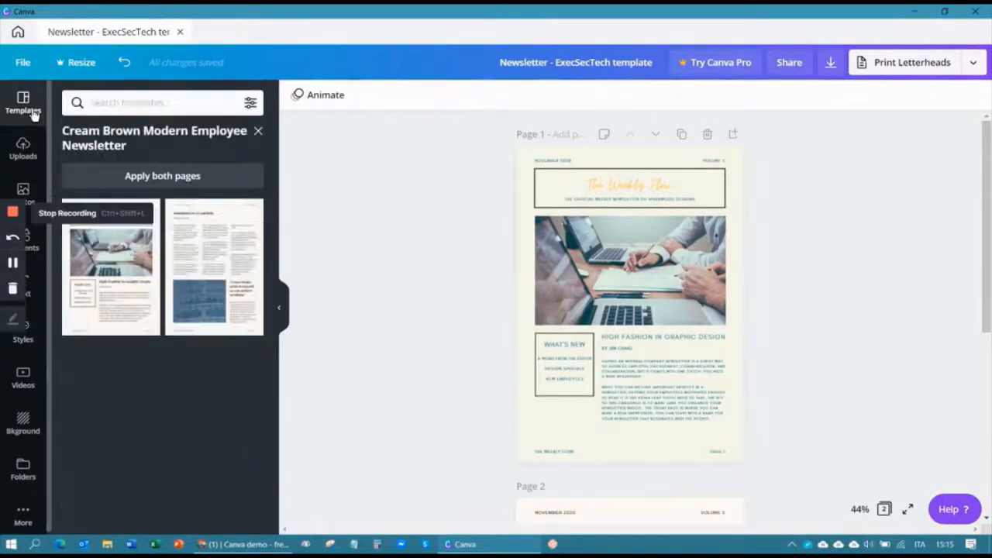
pyautogui.click(102, 319)
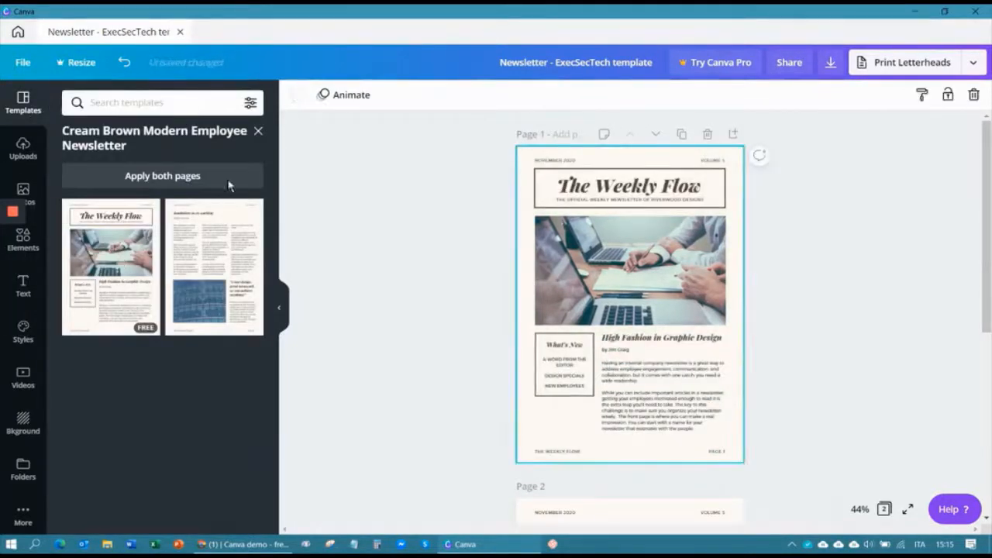
# Delete the photo from the image frame below page 1's title, keeping the empty frame.
pyautogui.click(21, 158)
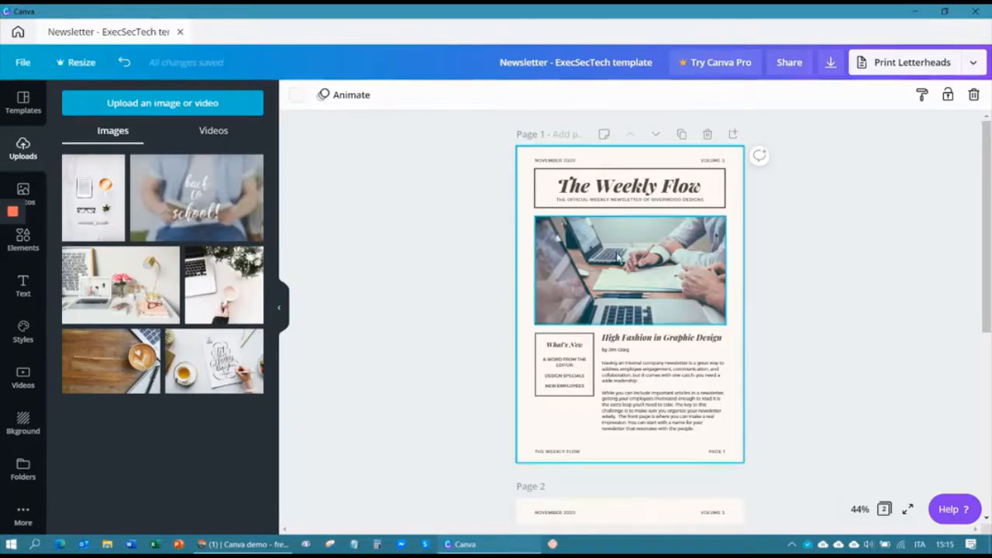
pyautogui.click(651, 282)
pyautogui.moveTo(651, 282)
pyautogui.mouseDown()
pyautogui.moveTo(629, 354)
pyautogui.moveTo(648, 274)
pyautogui.mouseUp()
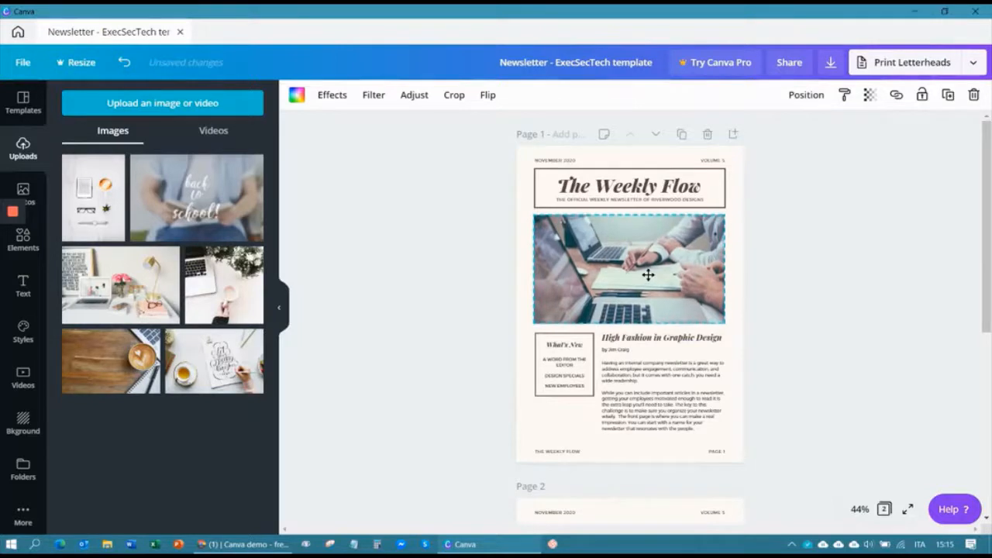
pyautogui.doubleClick(648, 274)
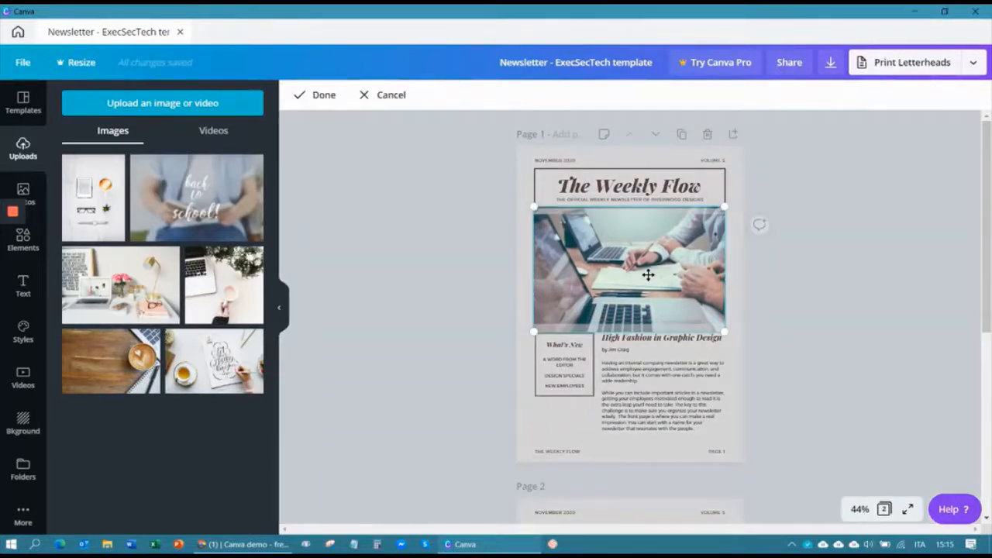
pyautogui.press('Delete')
pyautogui.moveTo(650, 267); pyautogui.dragTo(648, 266)
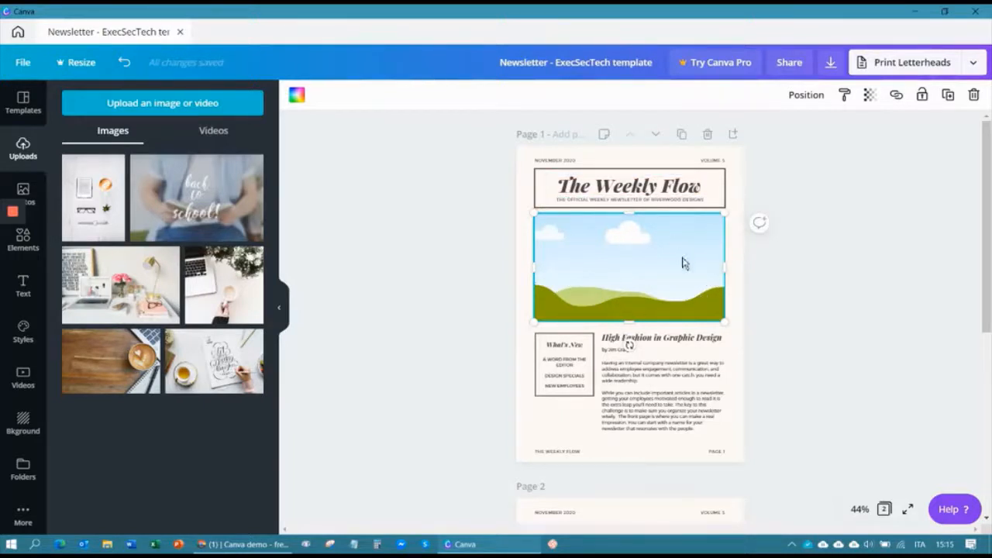
# Fill the frame on page 1 with the uploaded laptop and coffee cup photo and shift it down to show the flowers.
pyautogui.click(231, 299)
pyautogui.moveTo(629, 280); pyautogui.dragTo(628, 266)
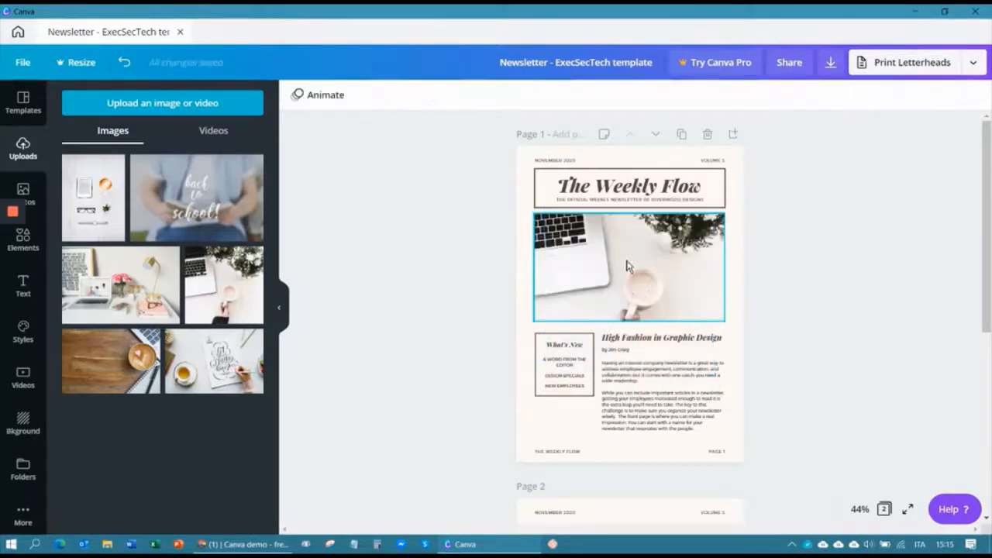
pyautogui.doubleClick(638, 282)
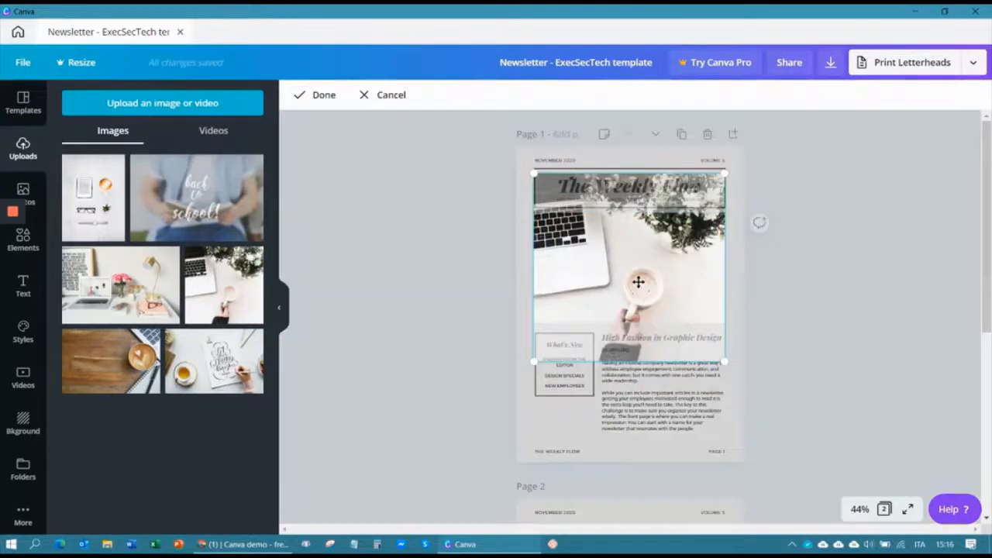
pyautogui.moveTo(638, 282); pyautogui.dragTo(628, 368)
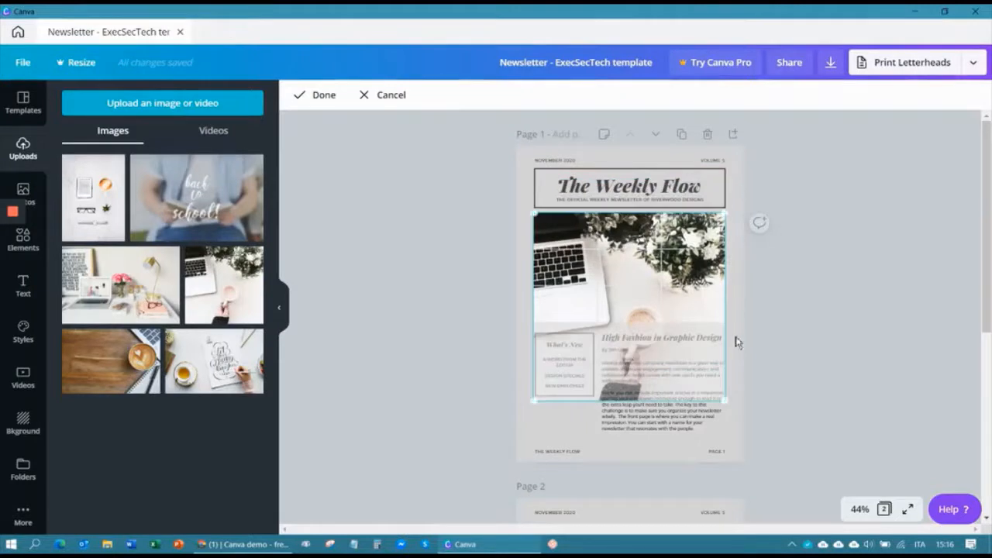
pyautogui.click(738, 342)
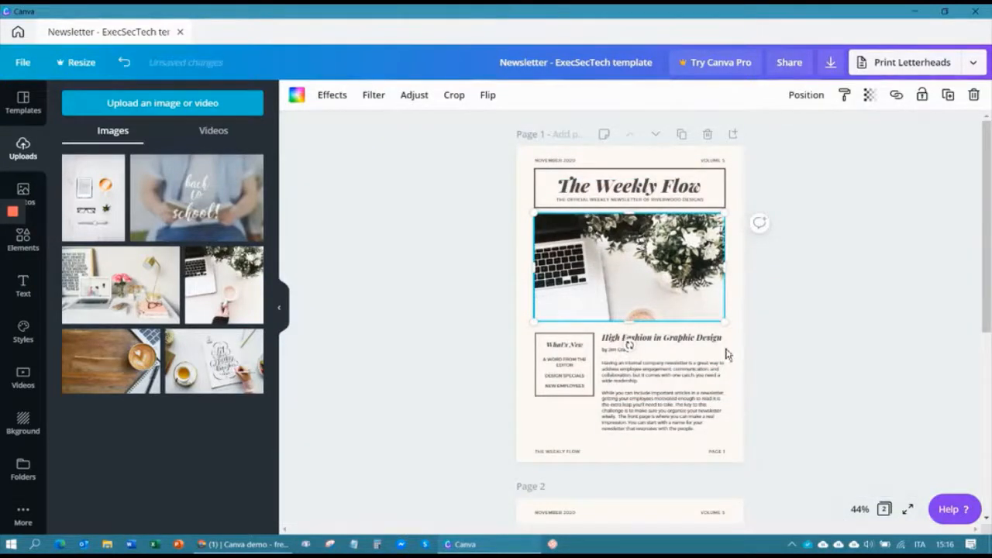
pyautogui.click(737, 438)
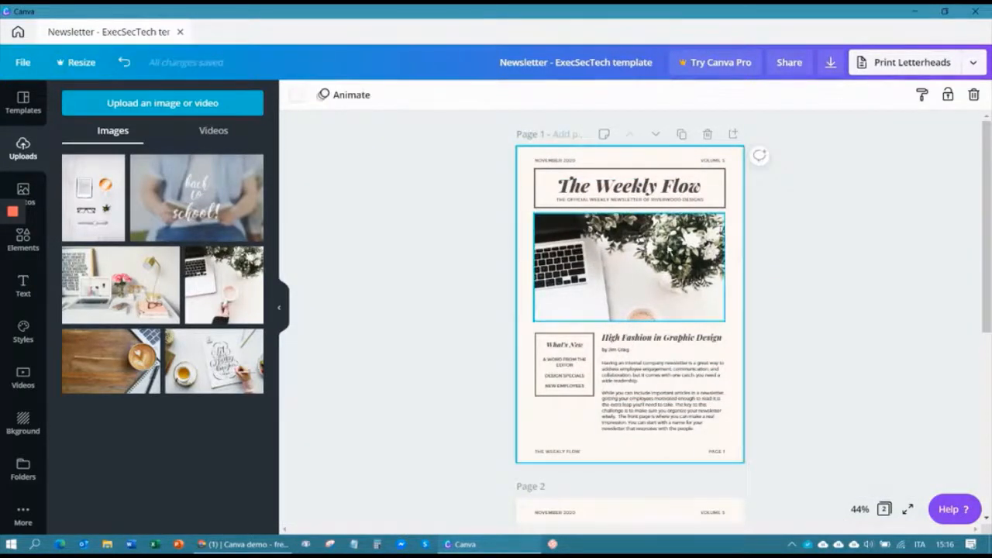
# Enlarge the coffee cup photo inside its frame and move it down to show more of the white flowers.
pyautogui.doubleClick(702, 300)
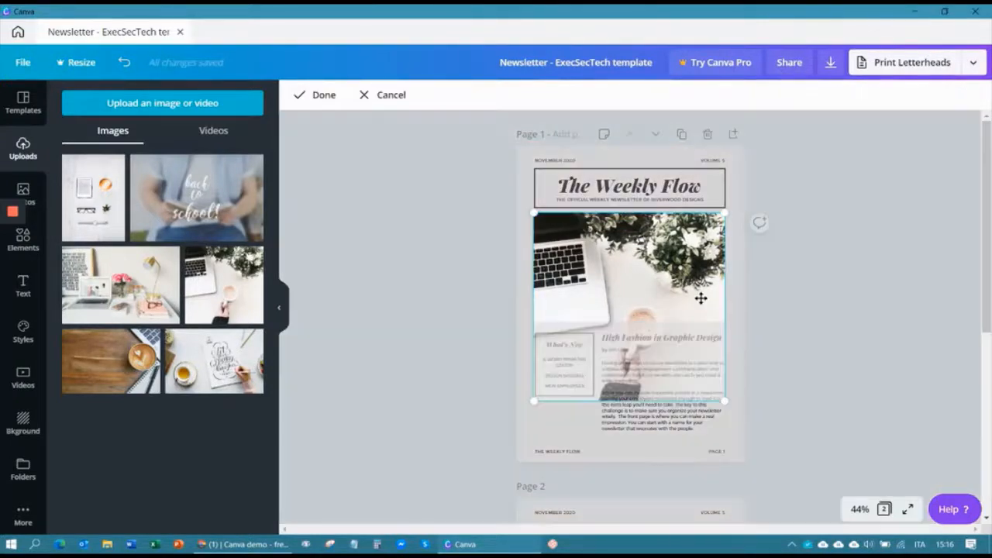
pyautogui.moveTo(724, 214); pyautogui.dragTo(776, 184)
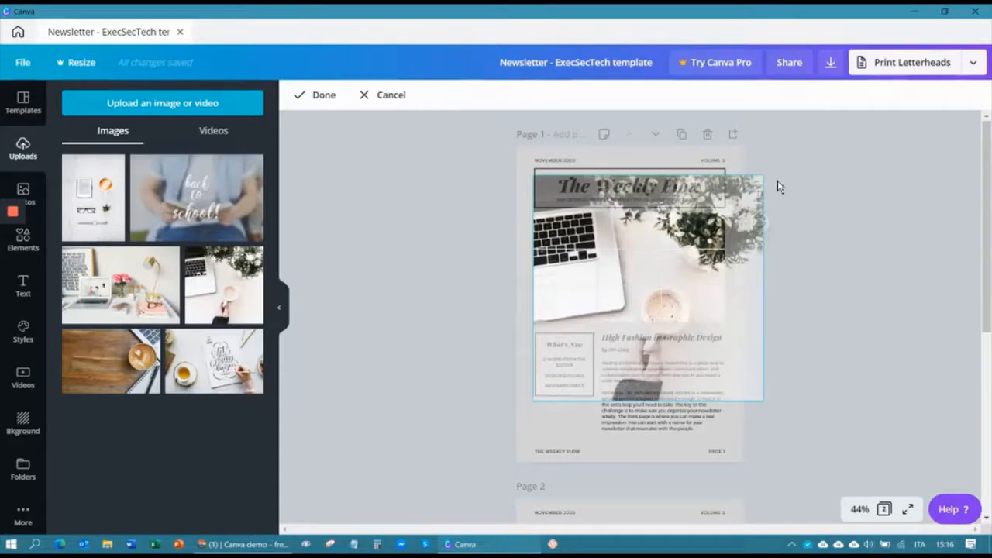
pyautogui.moveTo(671, 246); pyautogui.dragTo(646, 343)
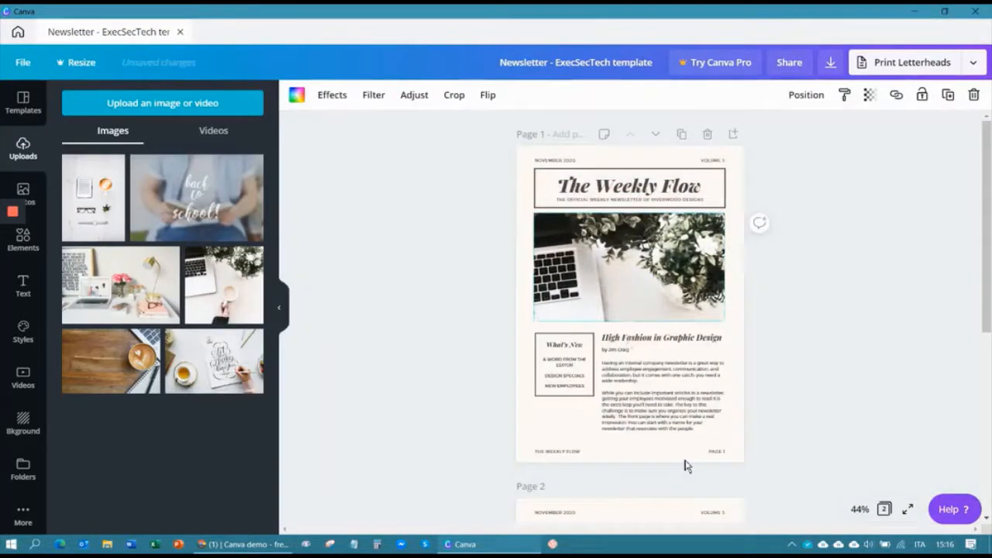
pyautogui.click(687, 466)
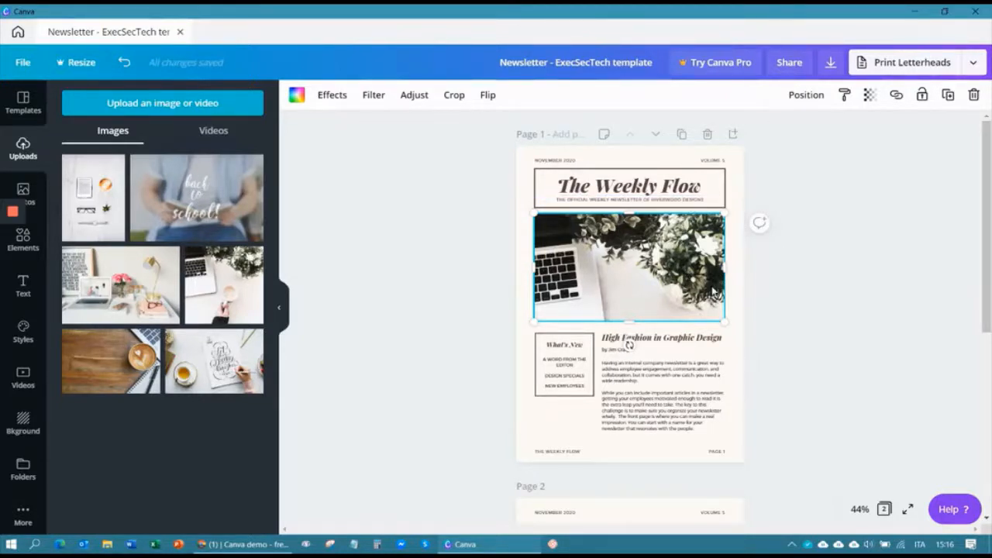
# Replace the photo in page 1's frame with the uploaded desk photo showing pink flowers and a gold lamp.
pyautogui.press('Delete')
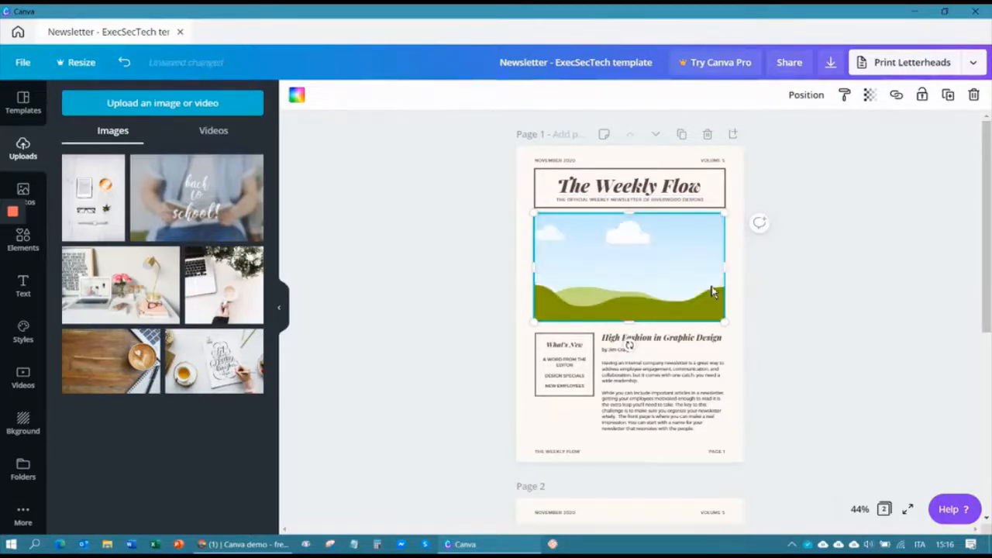
pyautogui.click(116, 301)
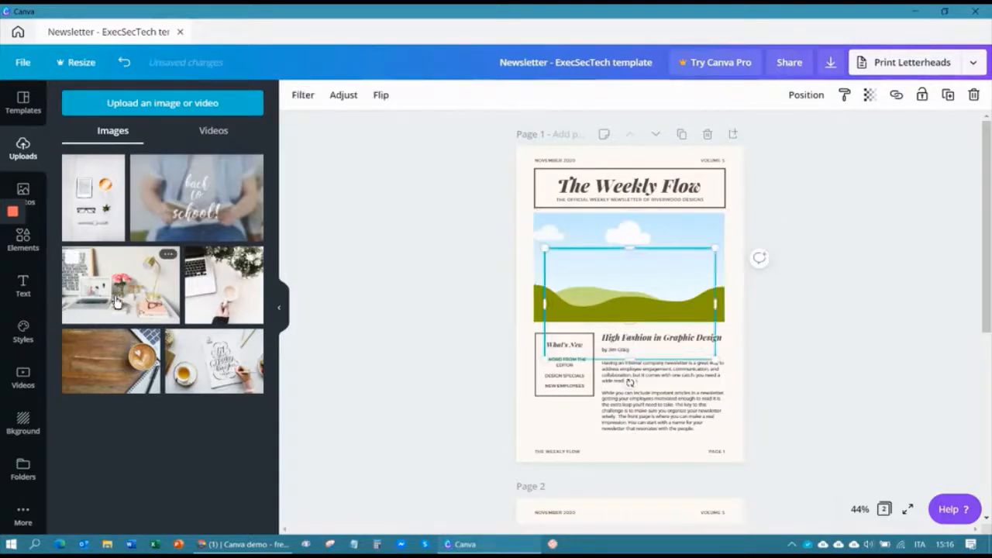
pyautogui.moveTo(642, 288); pyautogui.dragTo(640, 242)
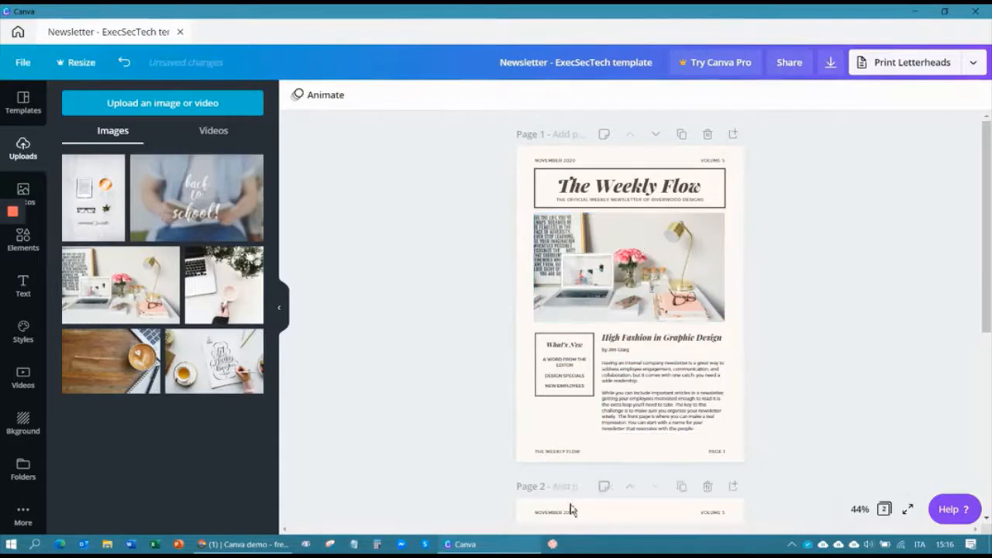
# Narrow page 1's photo frame to about half its width and shift the desk photo inside it to show the lamp.
pyautogui.click(644, 269)
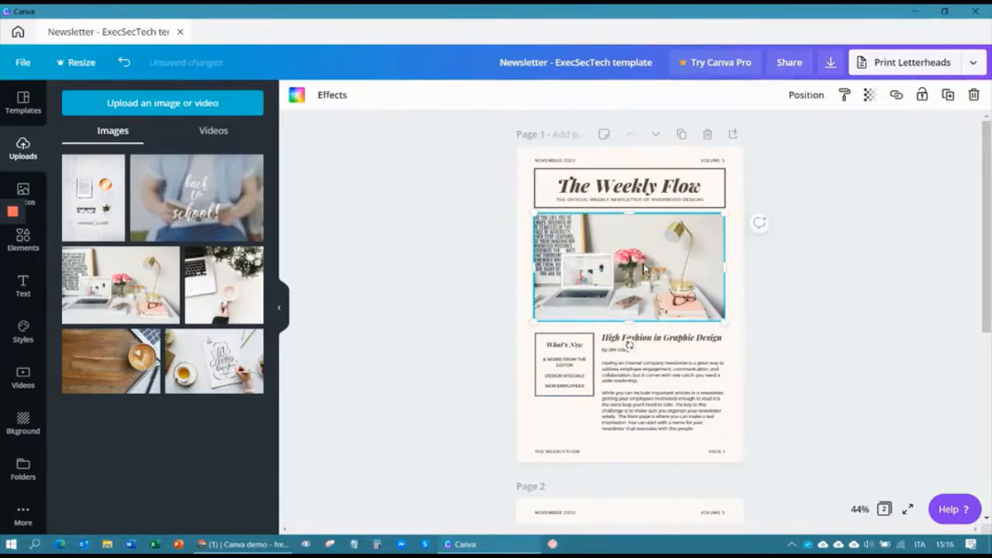
pyautogui.moveTo(726, 268); pyautogui.dragTo(629, 275)
pyautogui.click(671, 285)
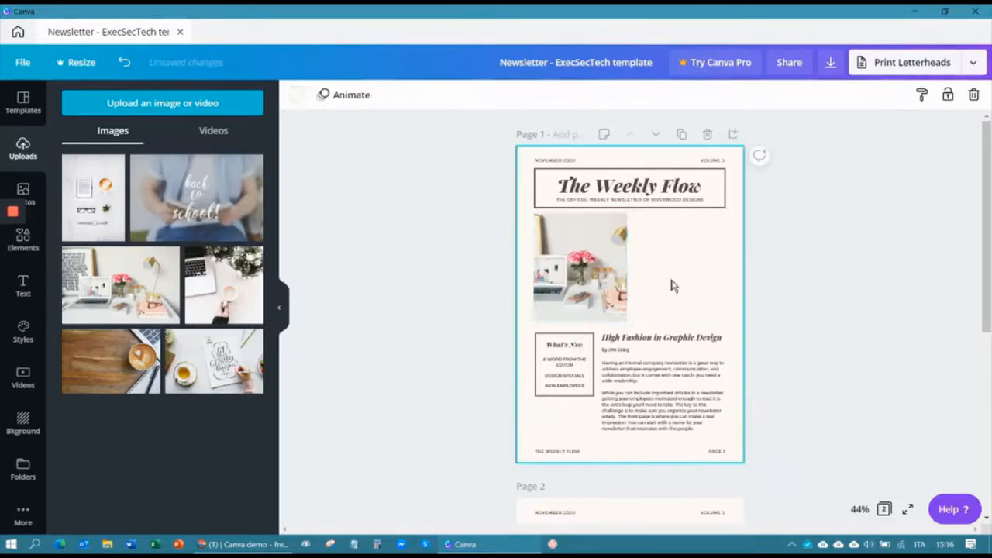
pyautogui.doubleClick(577, 302)
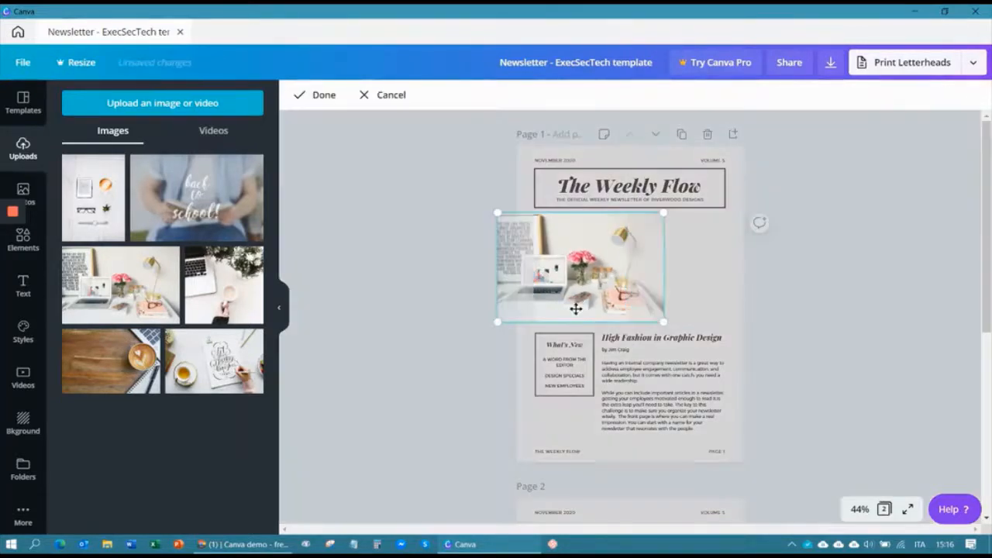
pyautogui.moveTo(578, 302); pyautogui.dragTo(471, 324)
pyautogui.click(663, 304)
pyautogui.click(663, 303)
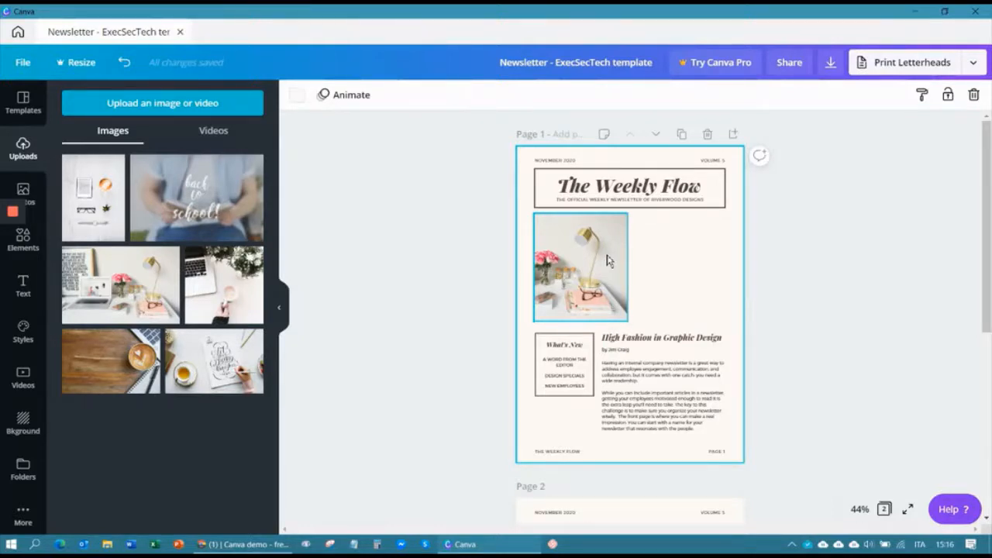
# Duplicate the lamp photo frame, place the copy beside it, and shift the copy's photo to show the laptop.
pyautogui.click(609, 261)
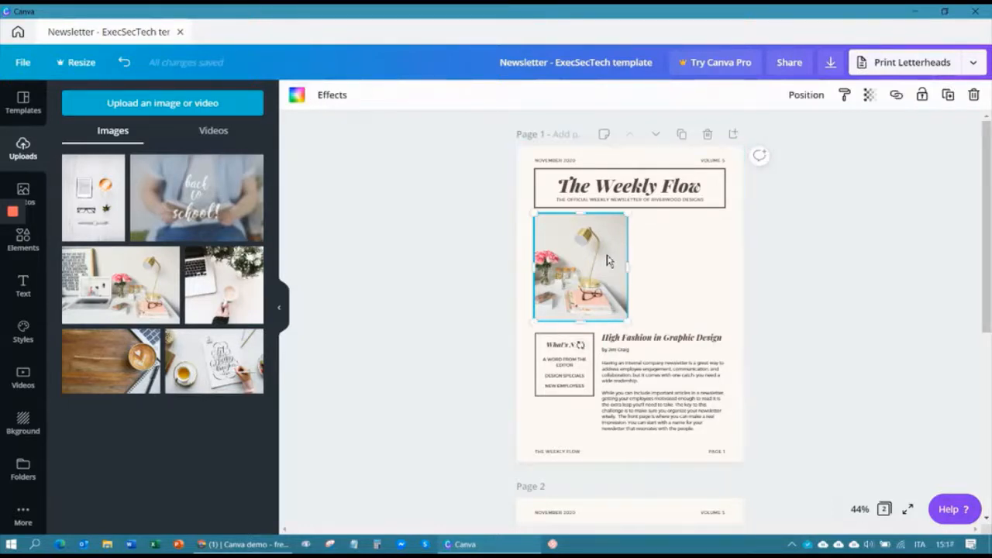
pyautogui.click(947, 94)
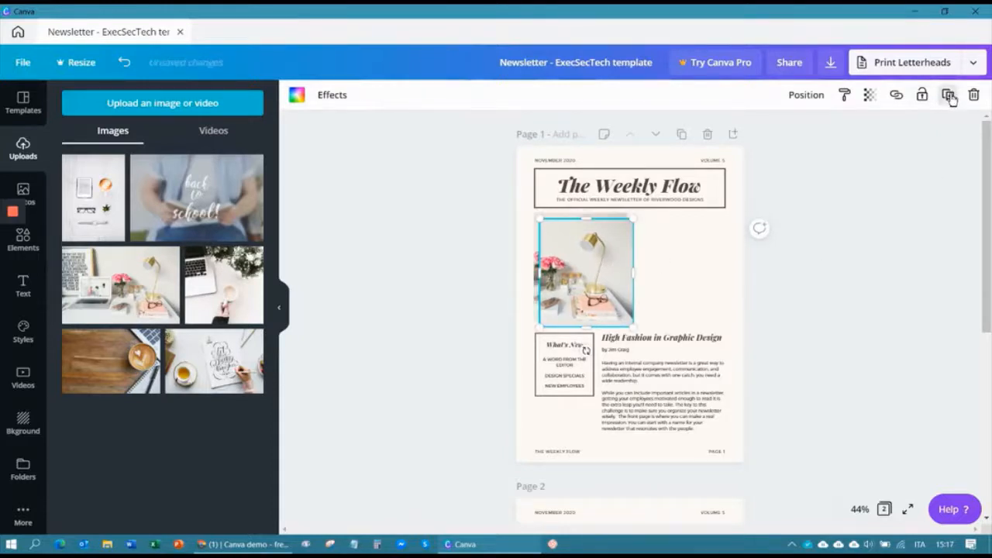
pyautogui.moveTo(618, 279); pyautogui.dragTo(758, 265)
pyautogui.doubleClick(711, 270)
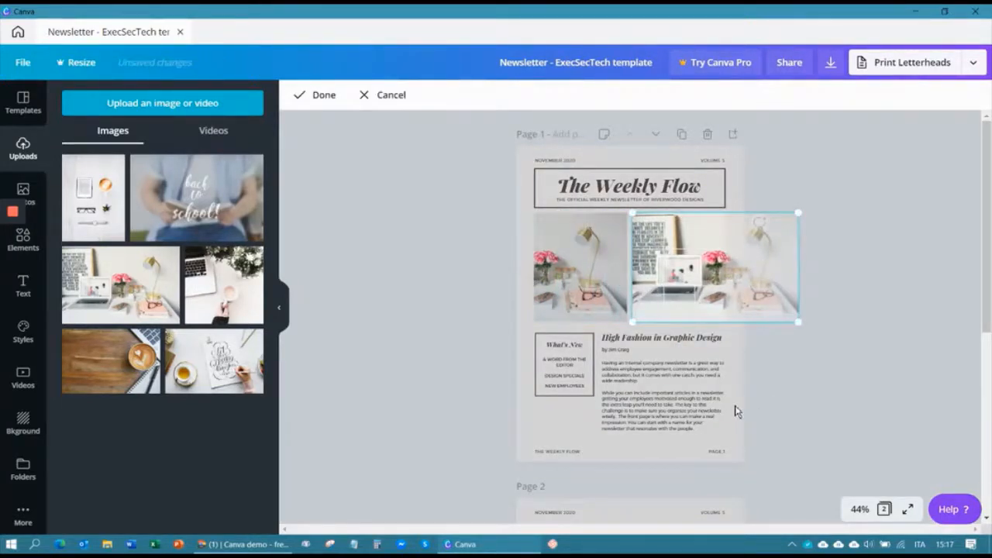
pyautogui.click(737, 411)
pyautogui.click(737, 410)
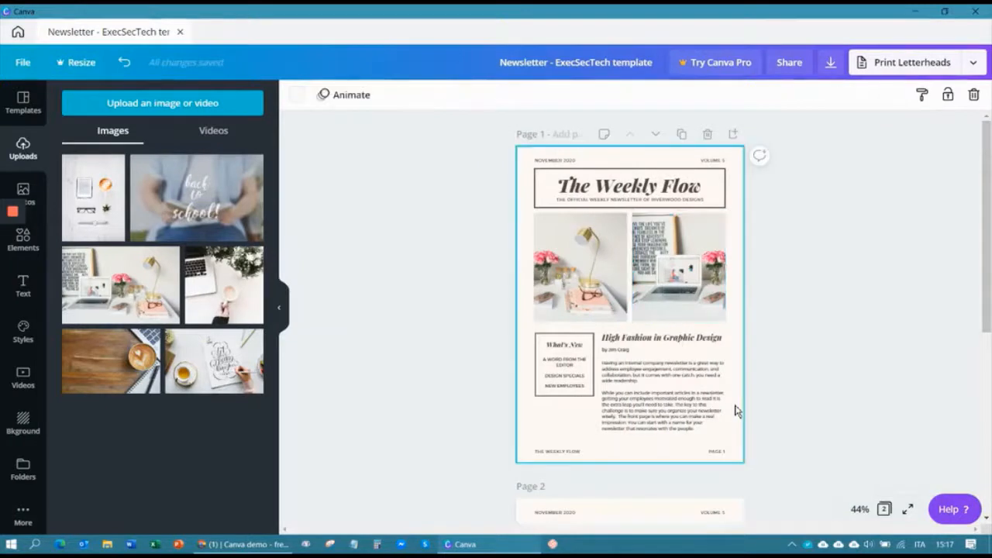
# Shift the desk photo inside page 1's left frame to show the laptop and framed poster.
pyautogui.doubleClick(583, 277)
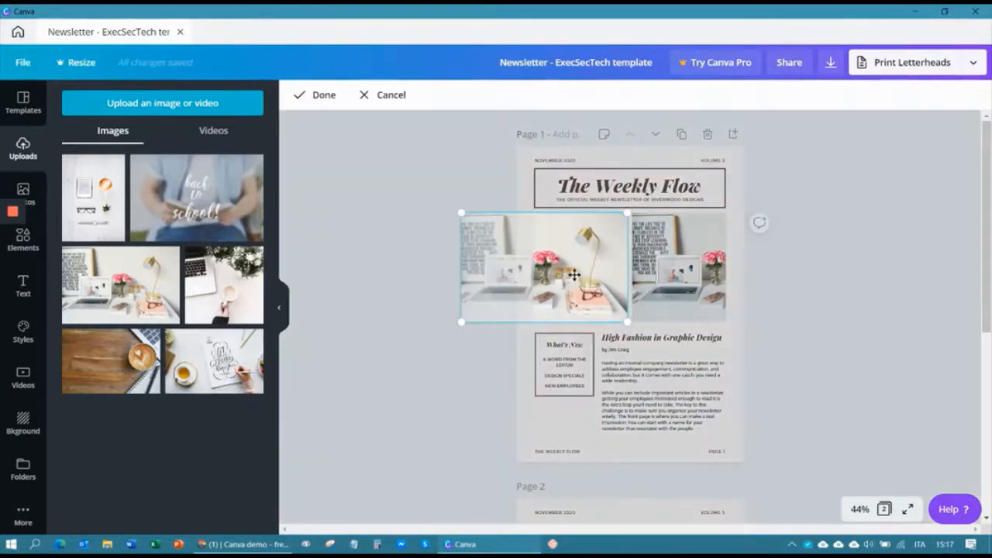
pyautogui.click(700, 377)
pyautogui.doubleClick(580, 259)
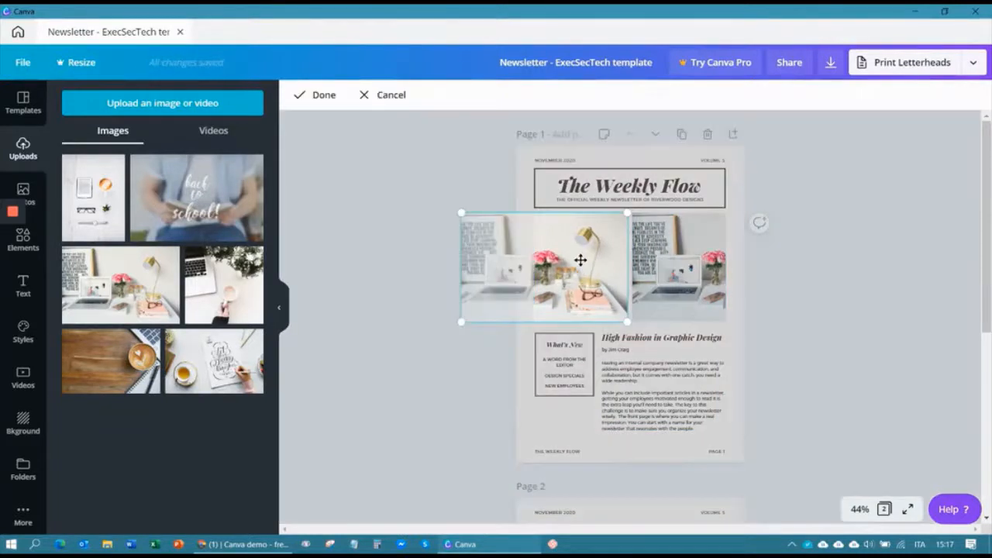
pyautogui.moveTo(580, 259); pyautogui.dragTo(768, 262)
pyautogui.click(733, 383)
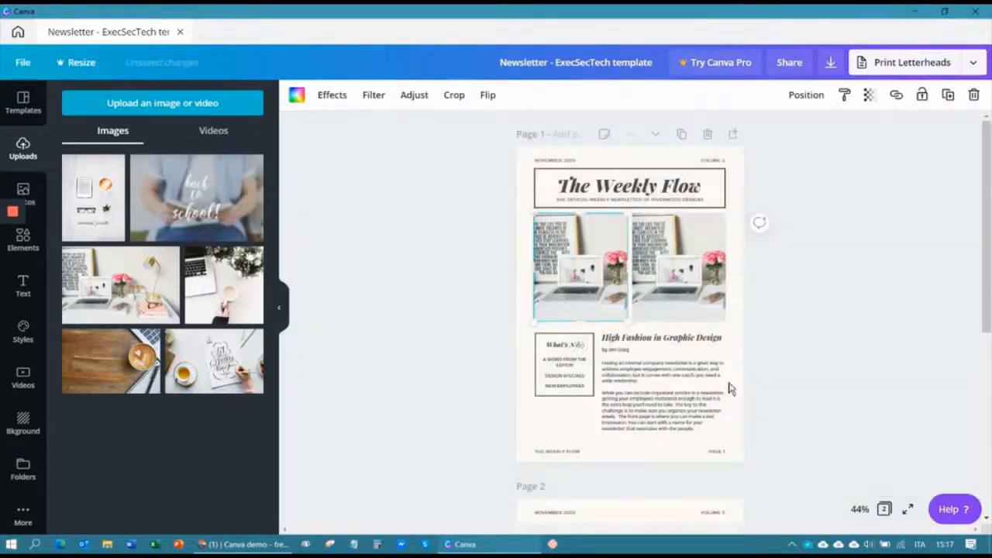
# Shift the desk photo inside page 1's right frame to show the gold lamp so both frames form one continuous image.
pyautogui.click(687, 255)
pyautogui.doubleClick(687, 254)
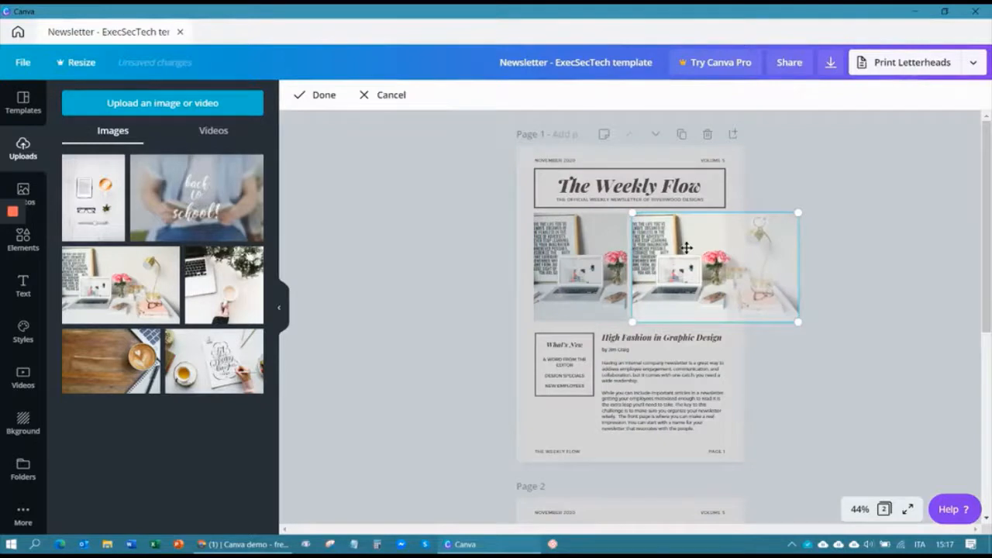
pyautogui.moveTo(687, 254); pyautogui.dragTo(537, 267)
pyautogui.press('Return')
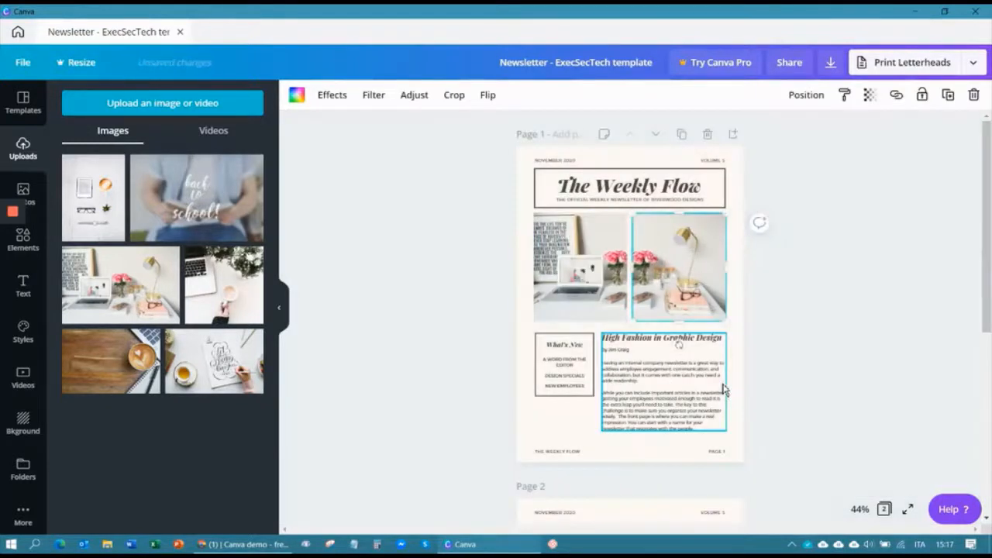
pyautogui.click(739, 359)
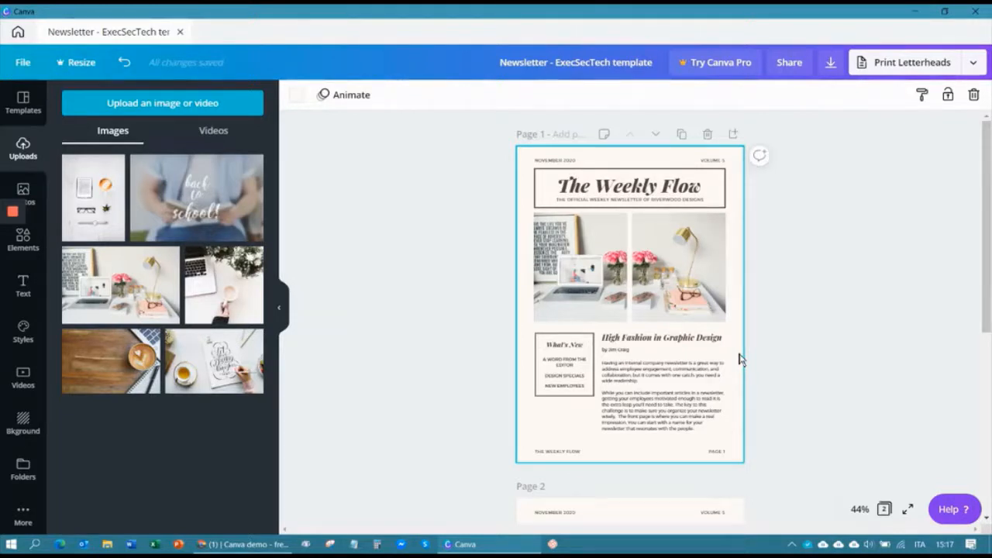
# Browse the image effects for the laptop photo and try the Sangria and Marmalade colour mixes on it.
pyautogui.click(580, 266)
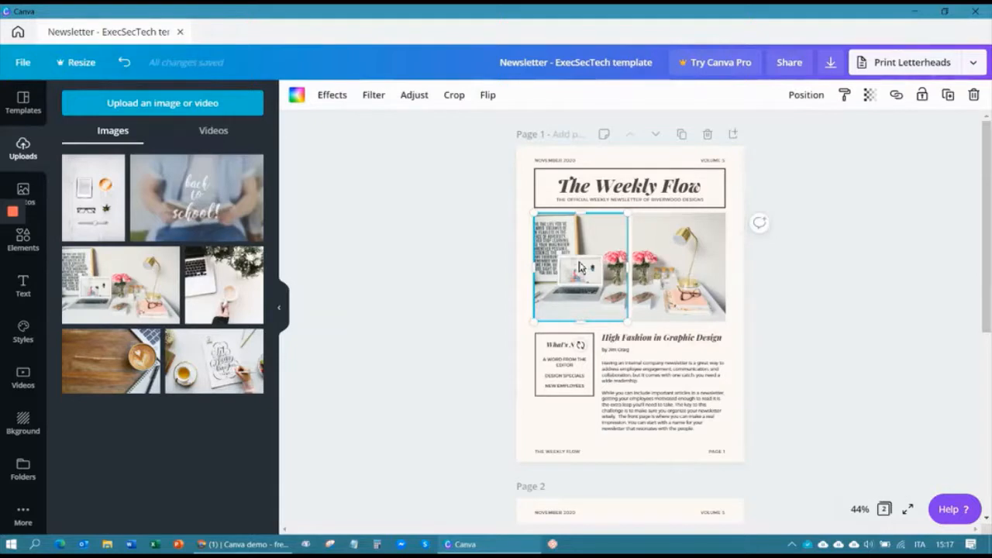
pyautogui.click(332, 96)
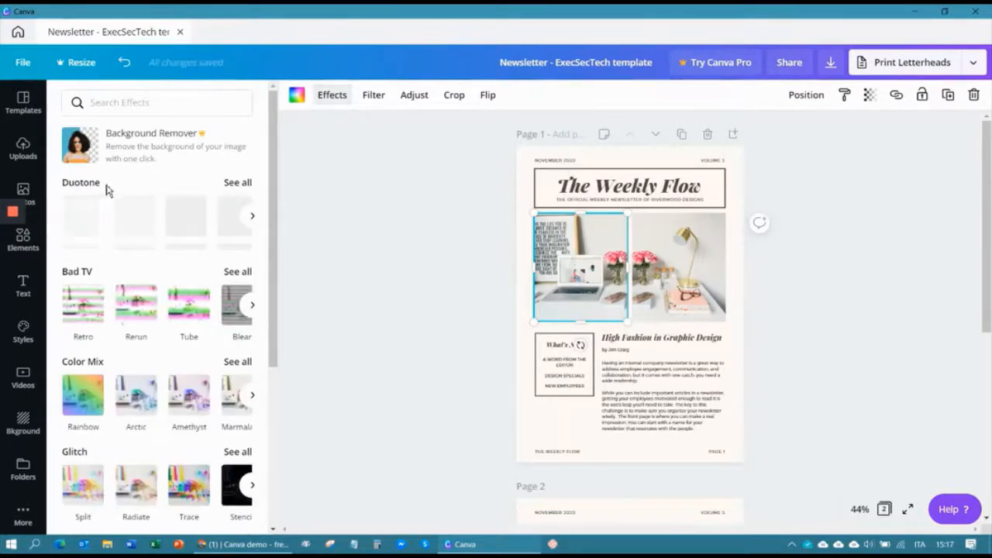
pyautogui.moveTo(275, 150)
pyautogui.mouseDown()
pyautogui.moveTo(272, 189)
pyautogui.moveTo(276, 116)
pyautogui.mouseUp()
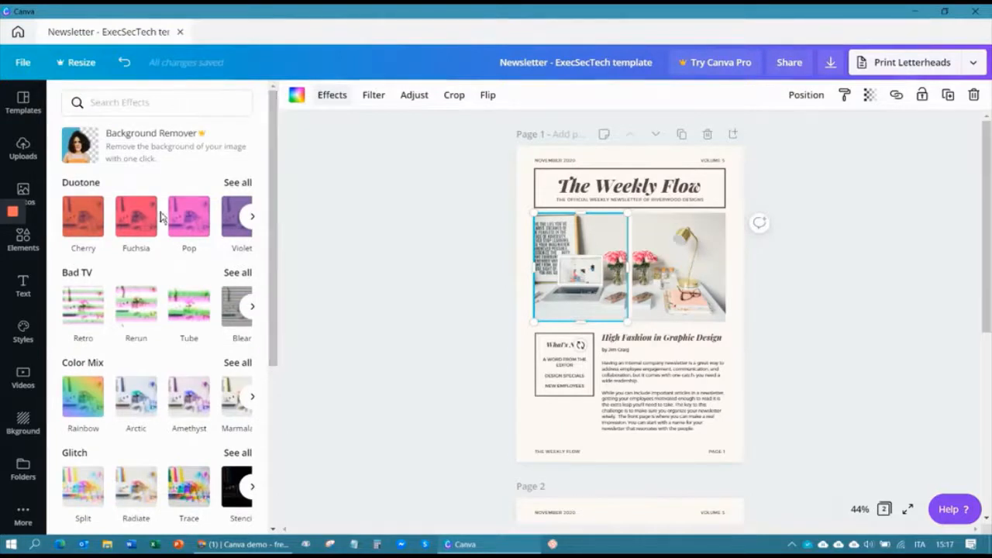
pyautogui.click(251, 218)
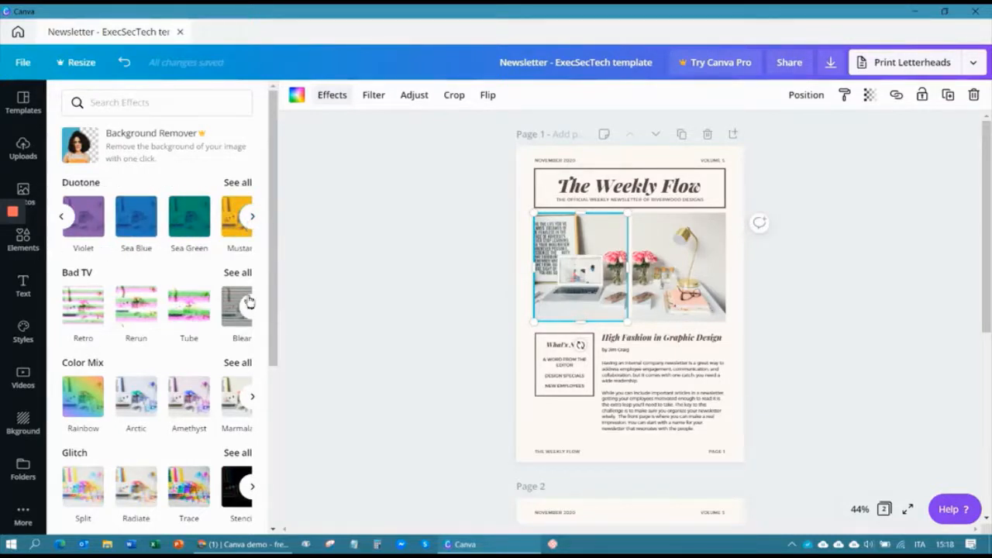
pyautogui.moveTo(272, 318); pyautogui.dragTo(271, 403)
pyautogui.click(251, 255)
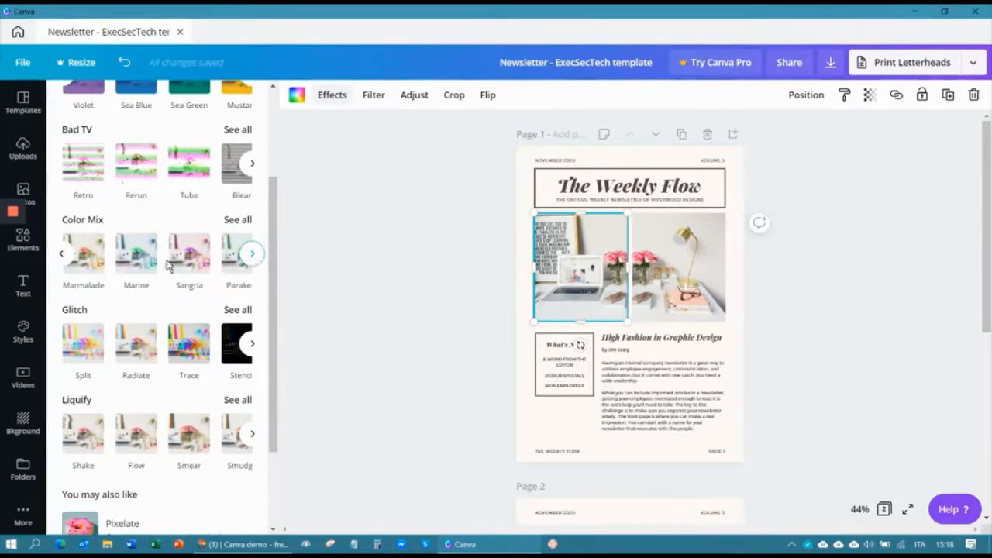
pyautogui.click(203, 259)
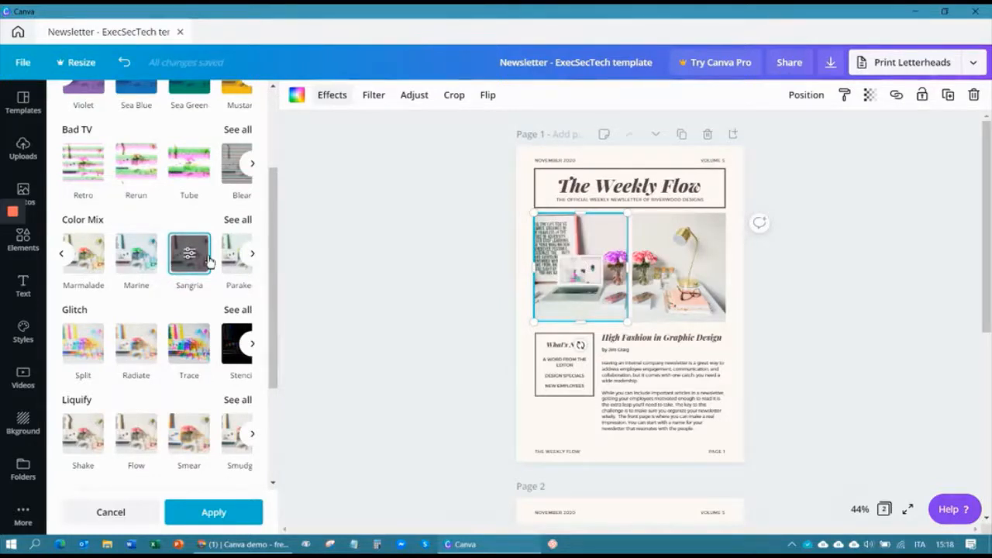
pyautogui.click(87, 263)
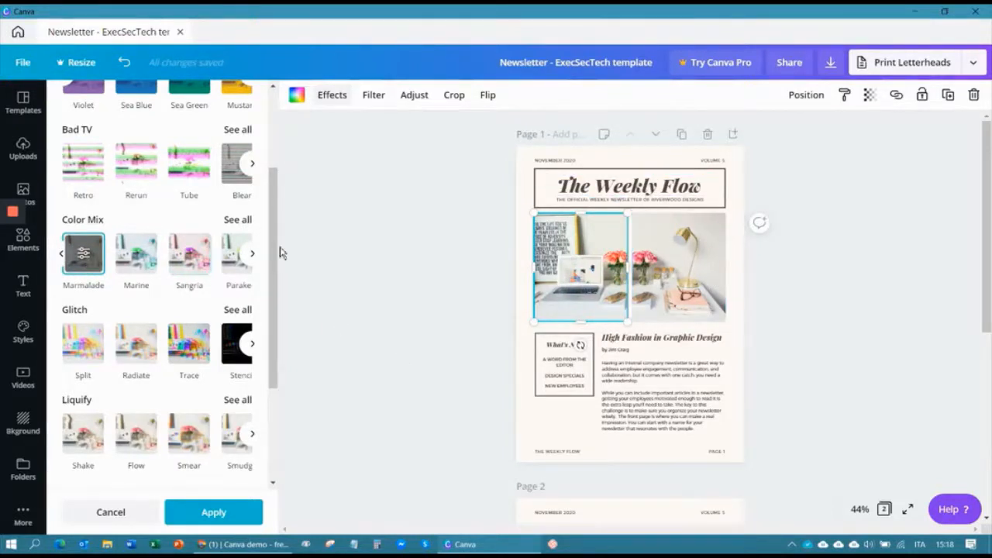
pyautogui.moveTo(274, 239); pyautogui.dragTo(275, 398)
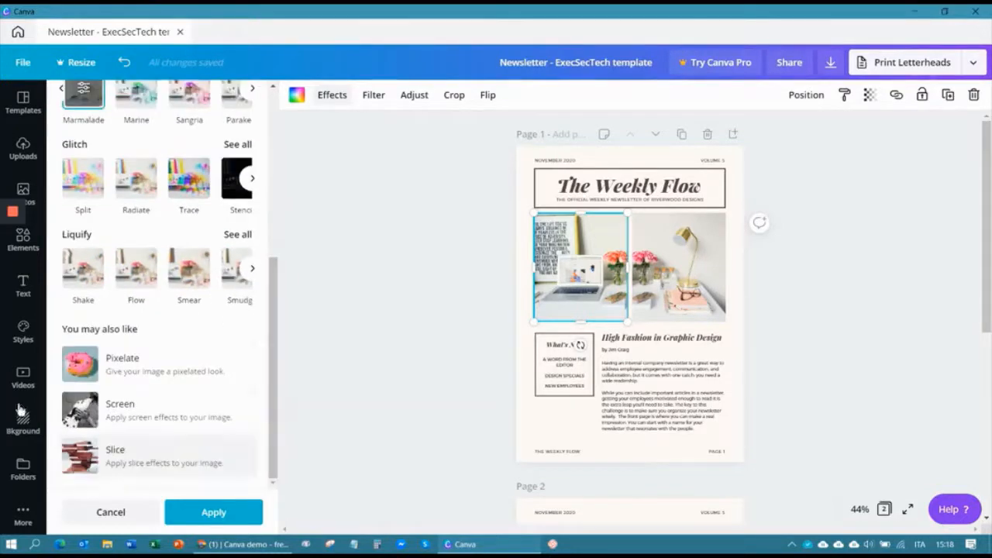
pyautogui.click(152, 367)
pyautogui.click(175, 493)
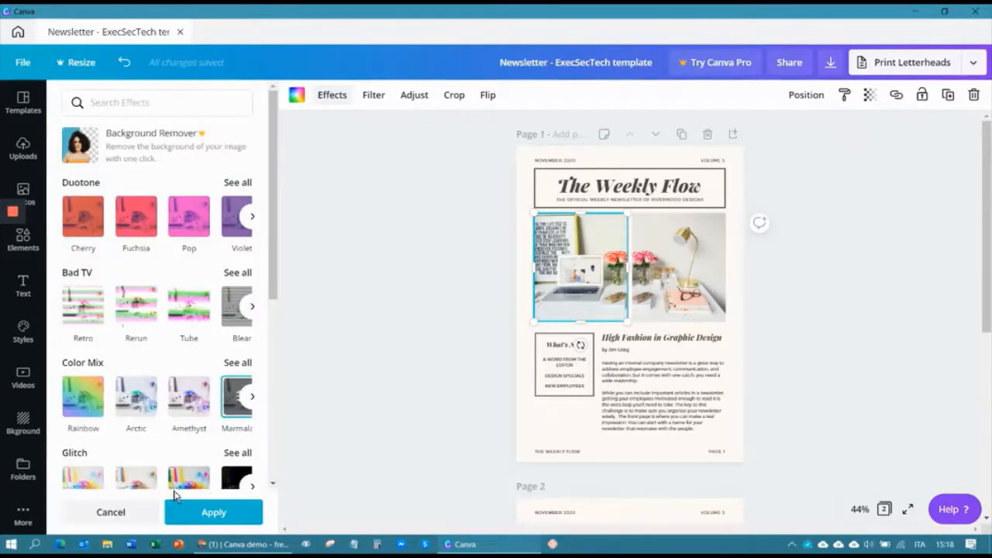
pyautogui.moveTo(275, 179)
pyautogui.mouseDown()
pyautogui.moveTo(288, 271)
pyautogui.moveTo(284, 404)
pyautogui.moveTo(272, 128)
pyautogui.mouseUp()
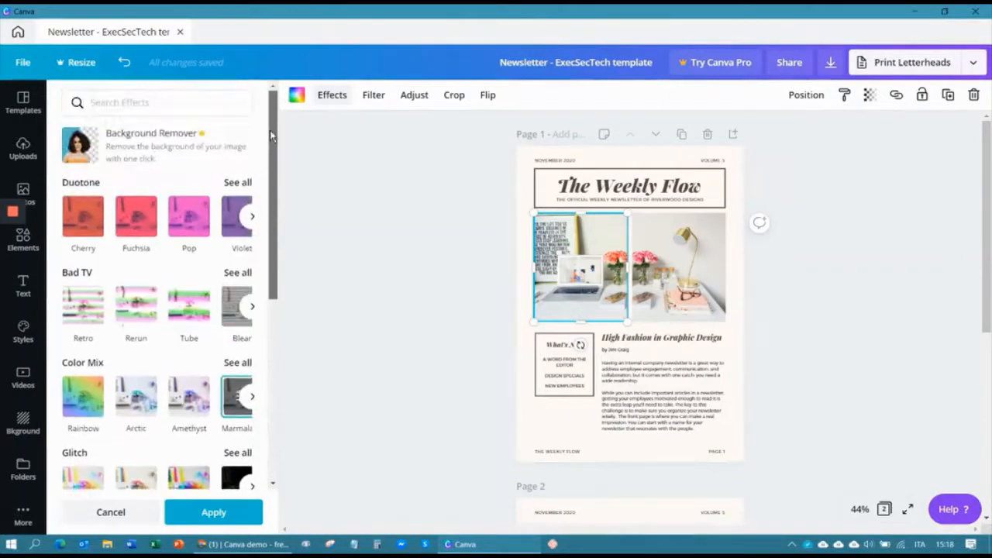
# Try the Summer, Festive and Solar filters on the lamp photo, ending with the black-and-white Street filter.
pyautogui.click(374, 96)
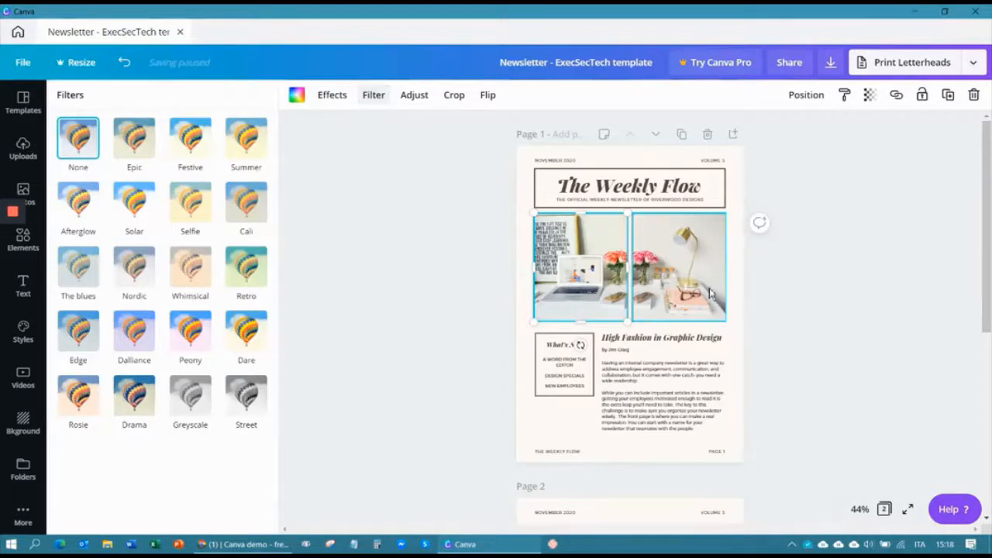
pyautogui.click(673, 283)
pyautogui.click(375, 98)
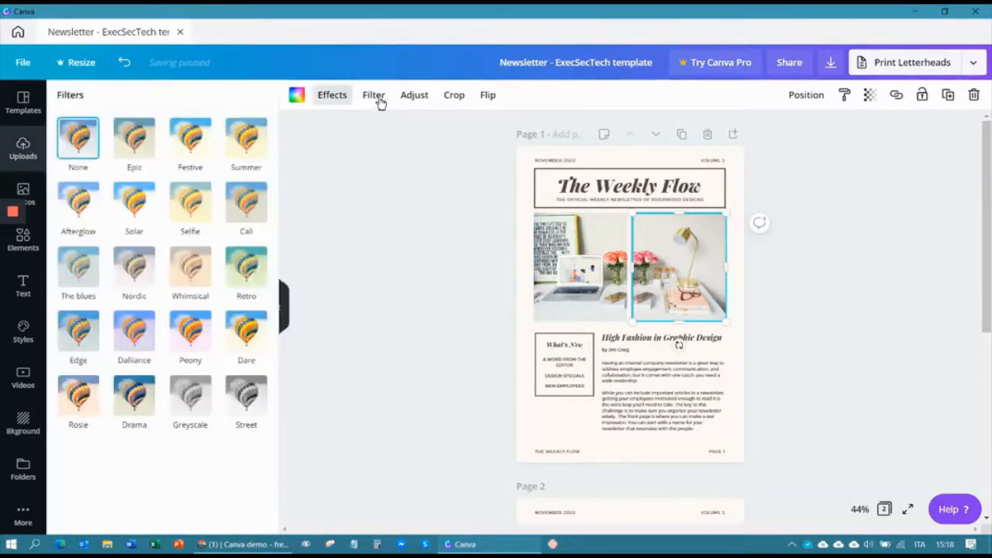
pyautogui.click(246, 139)
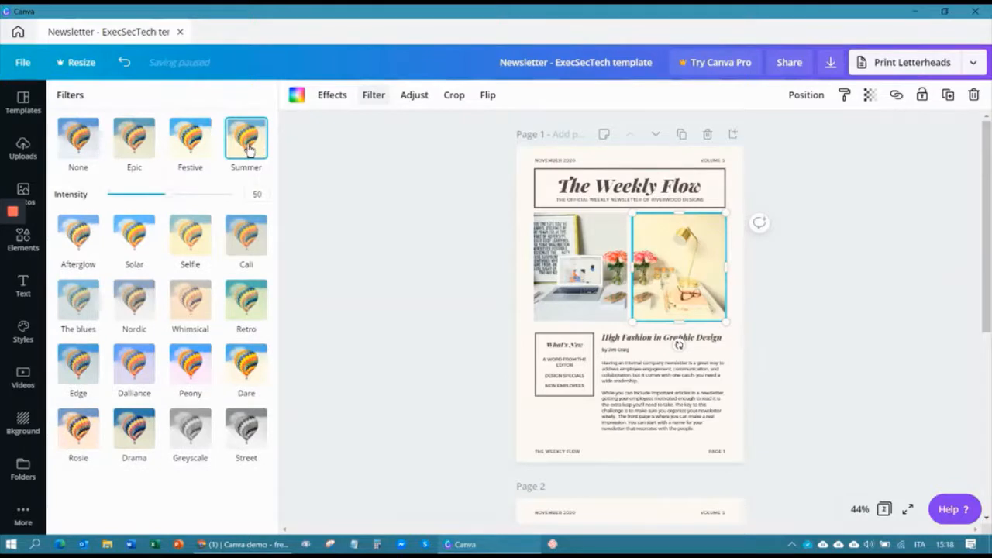
pyautogui.click(188, 158)
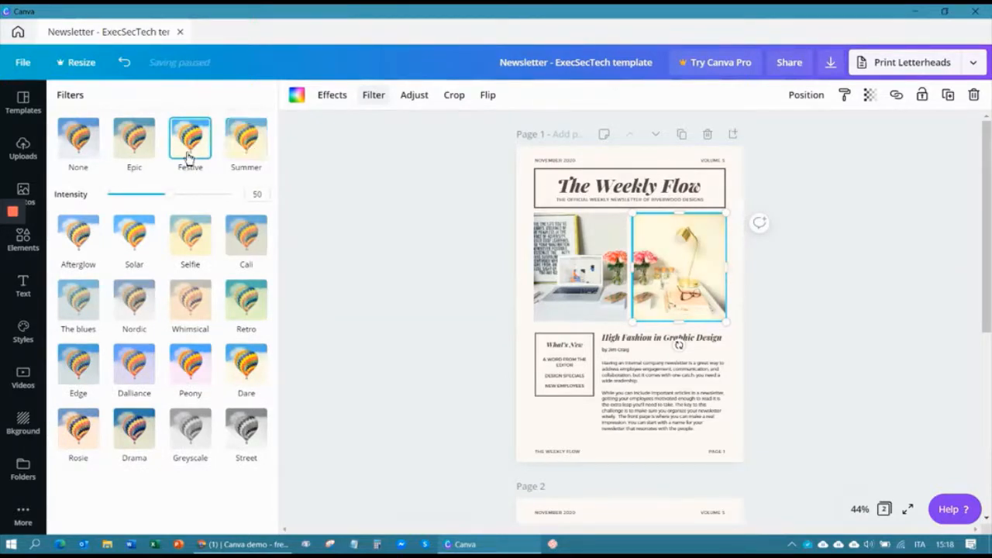
pyautogui.click(142, 254)
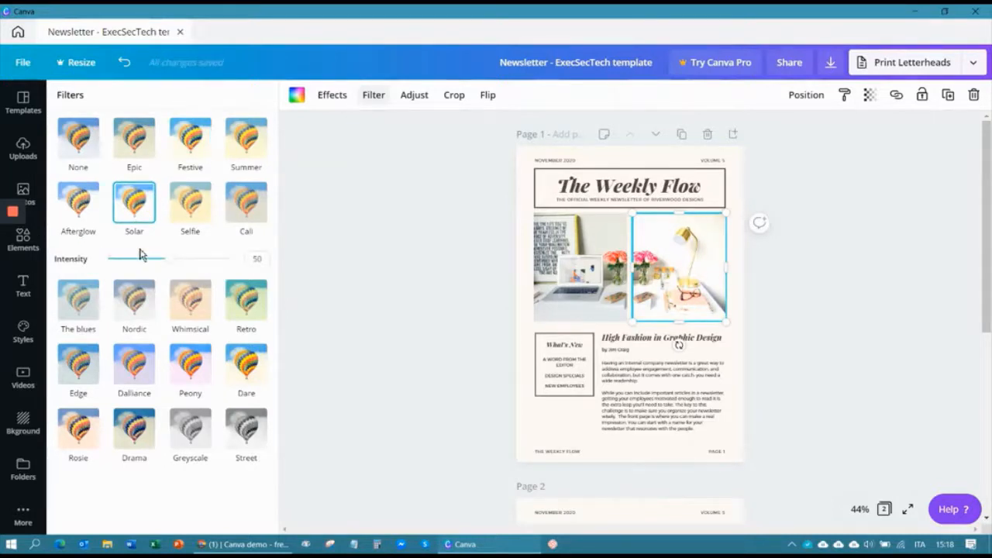
pyautogui.click(254, 447)
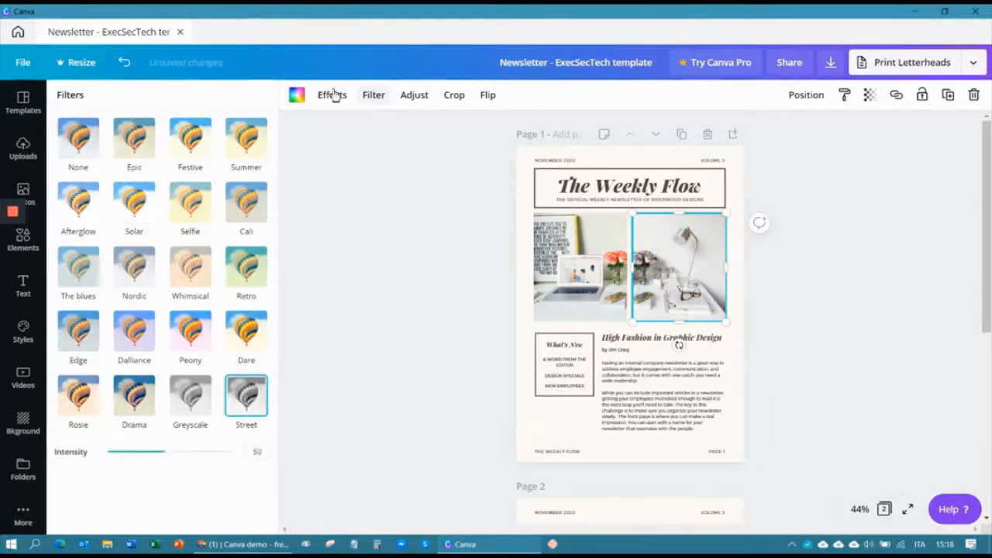
# Set the lamp photo's contrast to 33 and copy its filter code.
pyautogui.click(416, 98)
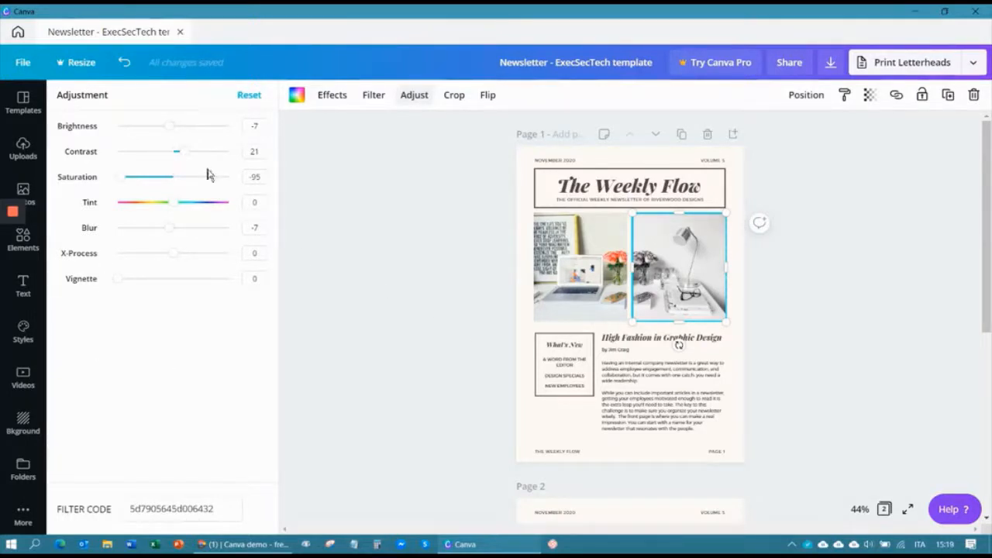
pyautogui.moveTo(189, 156)
pyautogui.mouseDown()
pyautogui.moveTo(201, 154)
pyautogui.moveTo(191, 154)
pyautogui.mouseUp()
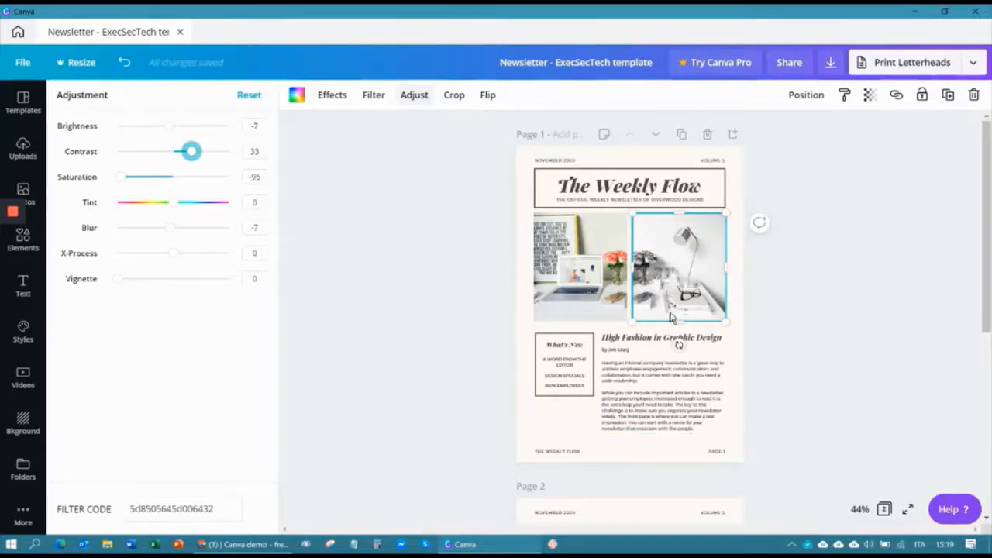
pyautogui.click(199, 510)
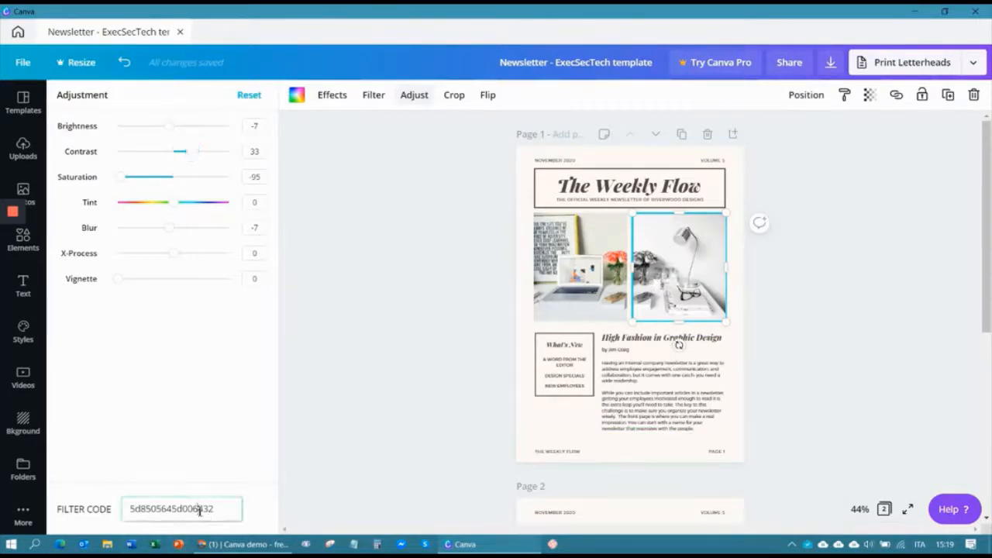
pyautogui.doubleClick(199, 509)
pyautogui.hotkey('ctrl', 'c')
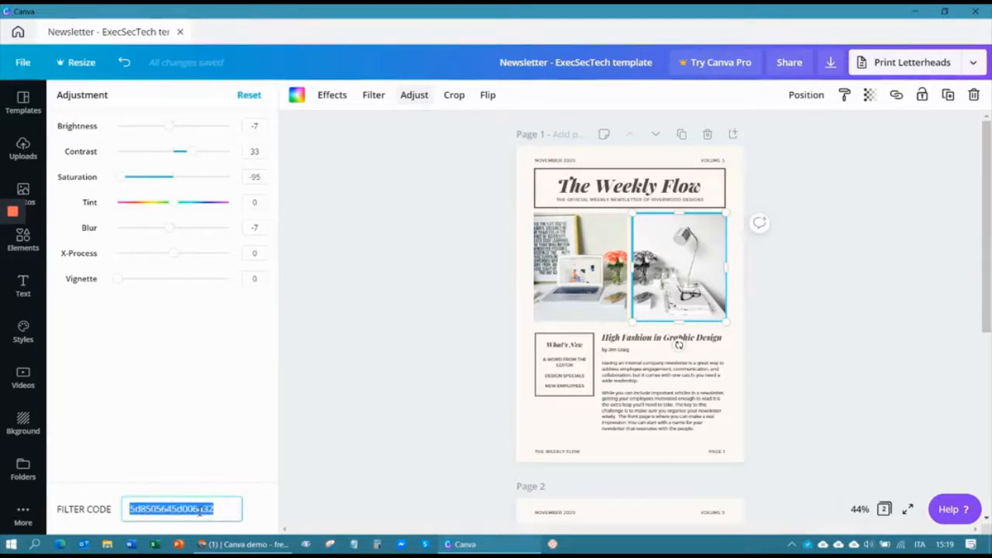
# Replace the laptop photo's filter code with the one copied from the lamp photo.
pyautogui.click(572, 274)
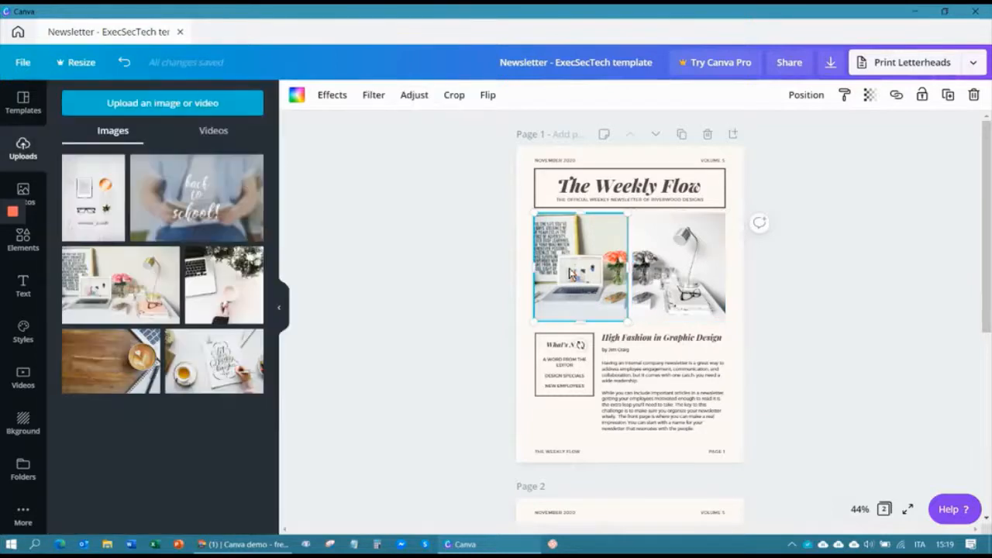
pyautogui.click(414, 96)
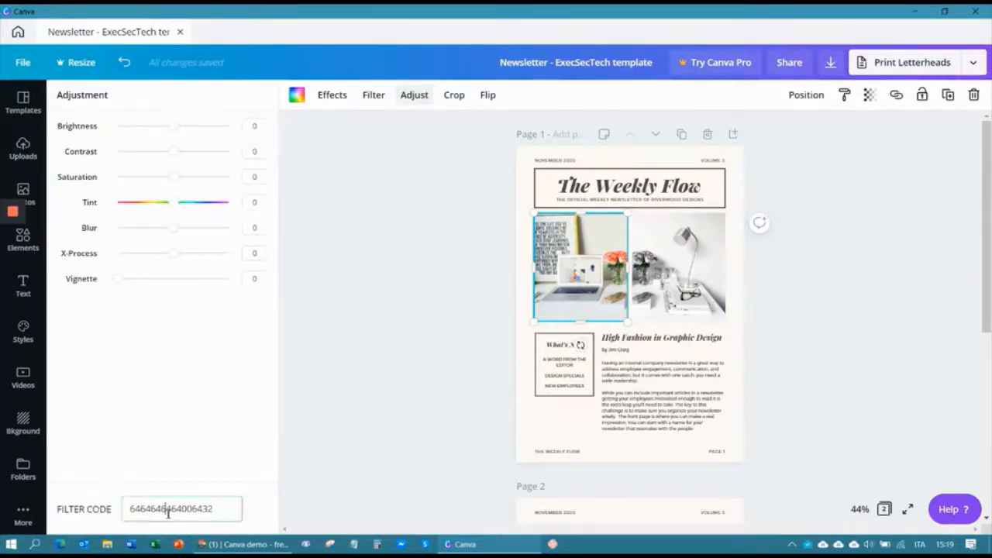
pyautogui.moveTo(228, 506); pyautogui.dragTo(124, 514)
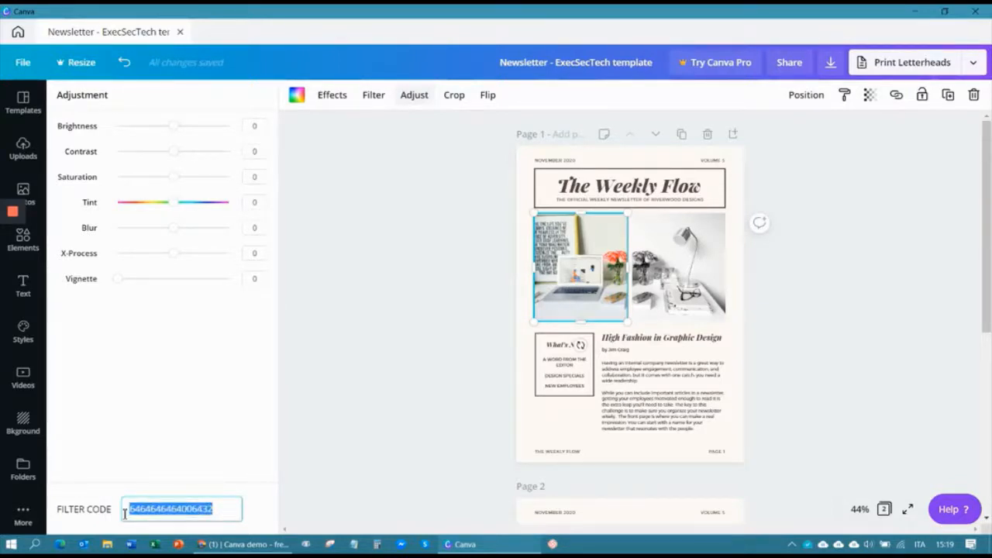
pyautogui.hotkey('ctrl', 'v')
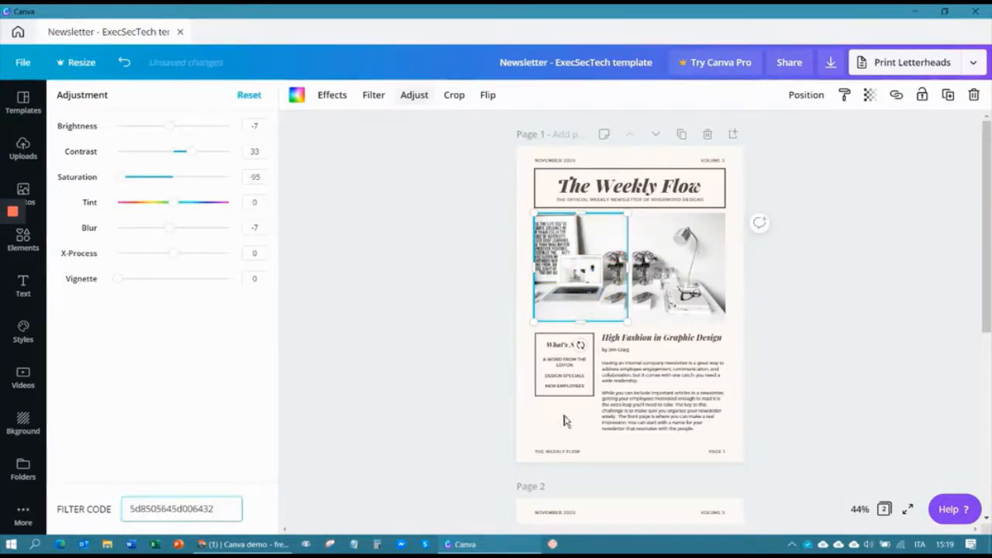
pyautogui.click(592, 423)
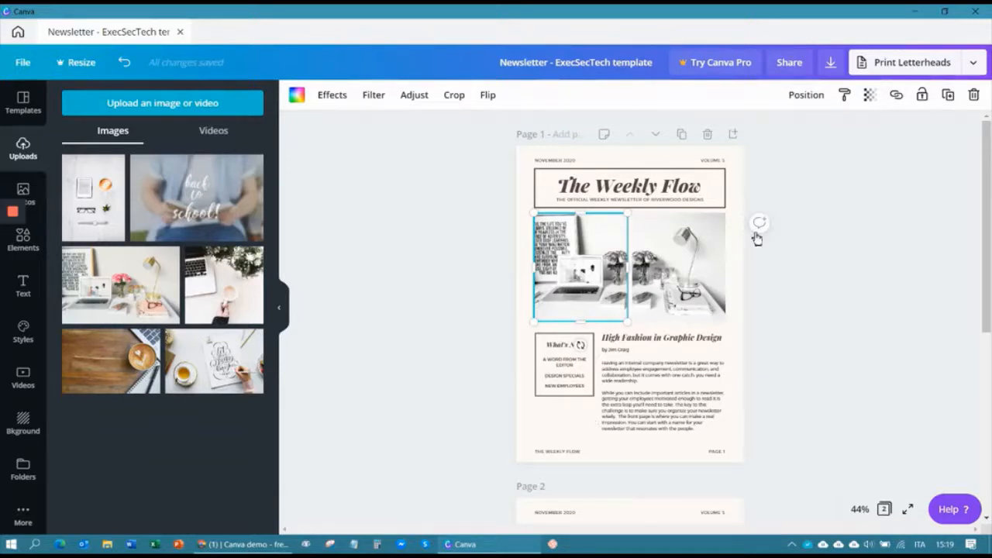
# Undo the effect, filter and adjustment changes on both page 1 photos.
pyautogui.click(683, 269)
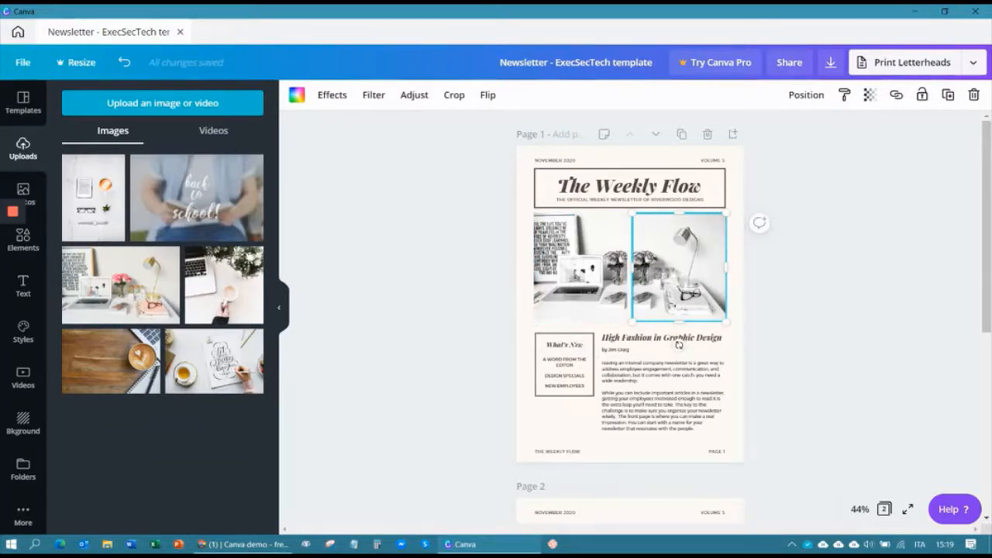
pyautogui.click(123, 65)
pyautogui.click(123, 65)
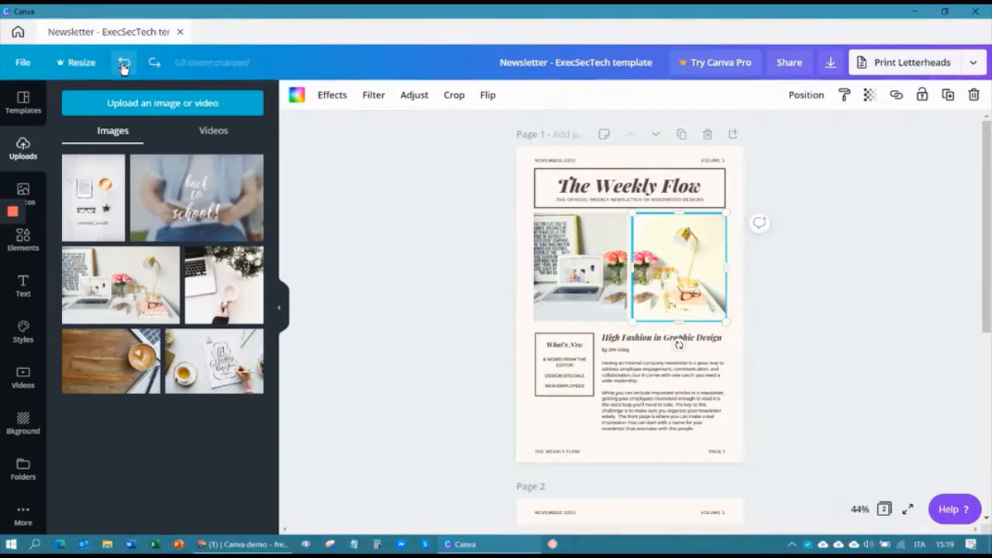
pyautogui.click(124, 66)
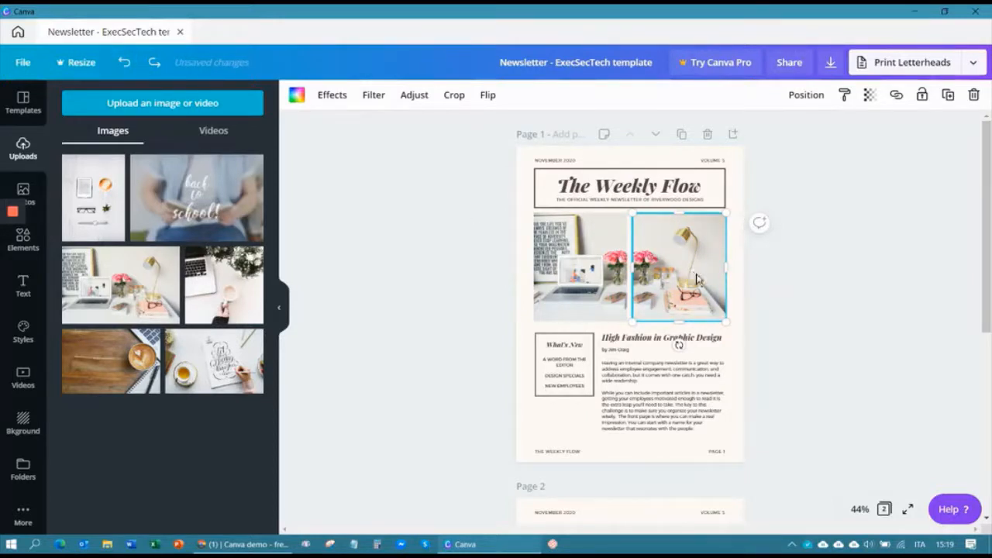
# Try cropping the lamp photo without keeping the crop, and try flipping it horizontally and vertically and back.
pyautogui.click(453, 101)
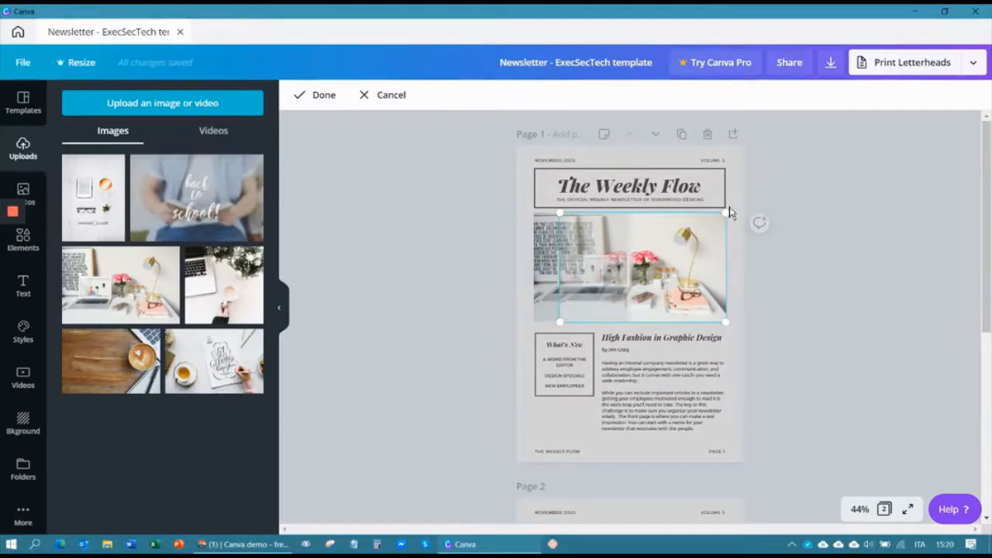
pyautogui.click(390, 100)
pyautogui.click(496, 96)
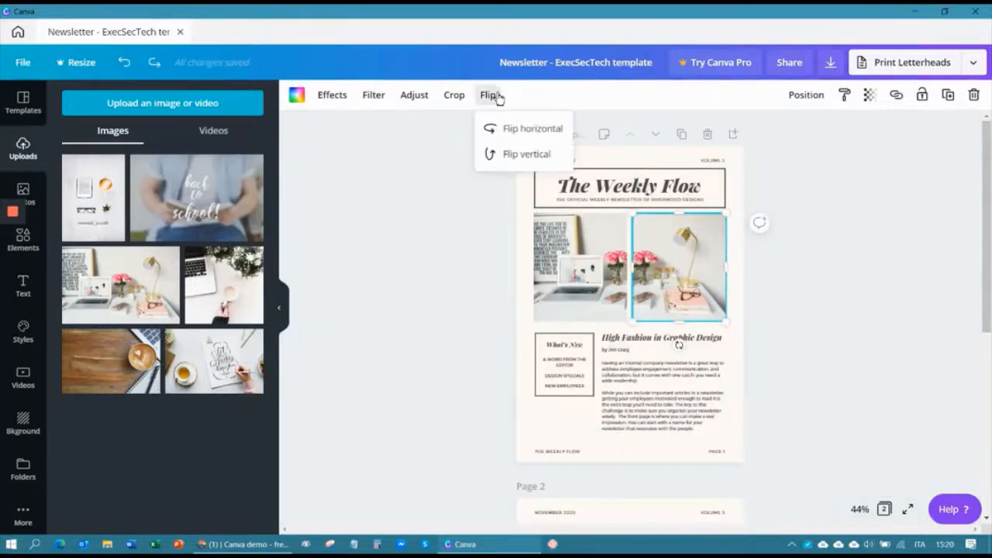
pyautogui.click(534, 130)
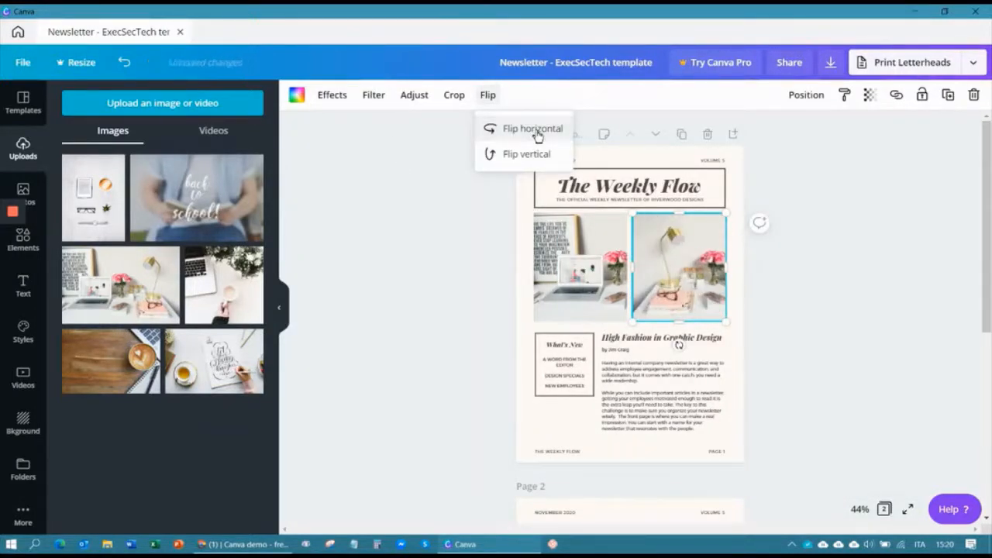
pyautogui.click(537, 132)
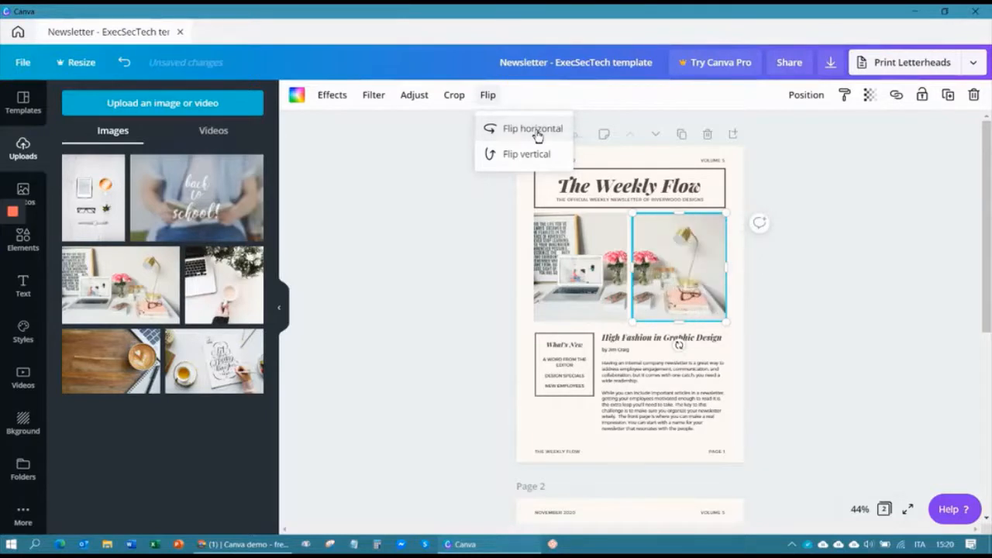
pyautogui.click(543, 162)
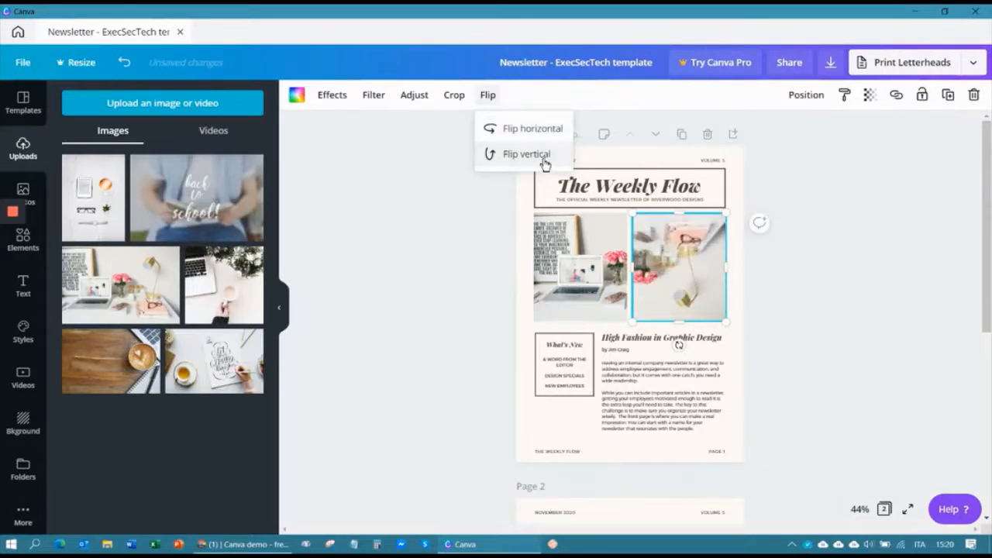
pyautogui.click(544, 159)
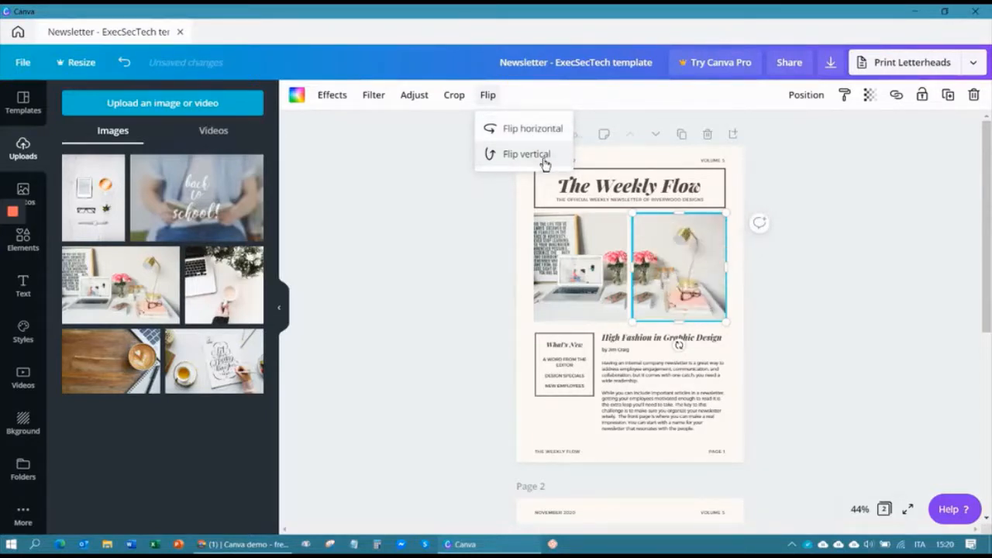
pyautogui.click(574, 419)
# Set the lamp photo's transparency to 48 and move the What's New text group onto the photo.
pyautogui.click(690, 273)
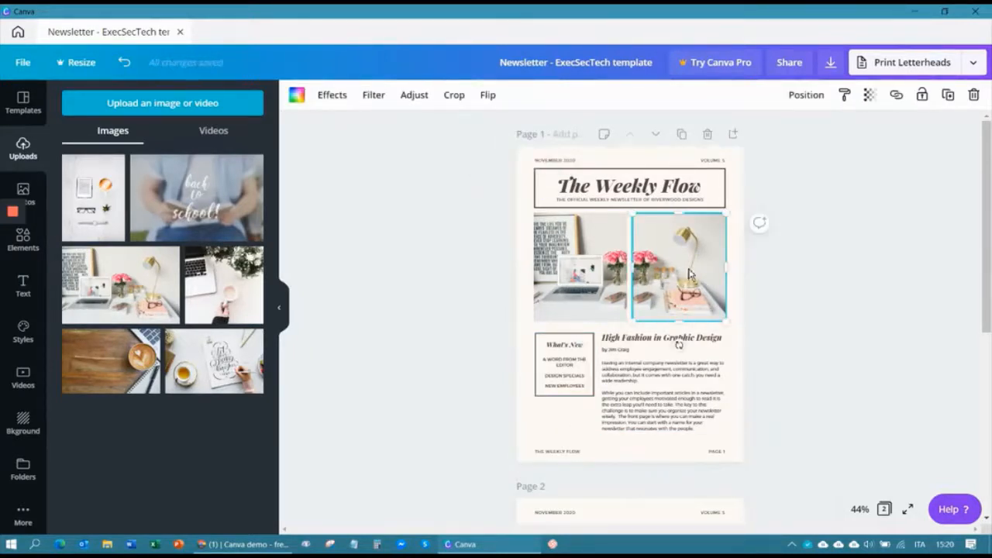
pyautogui.click(872, 98)
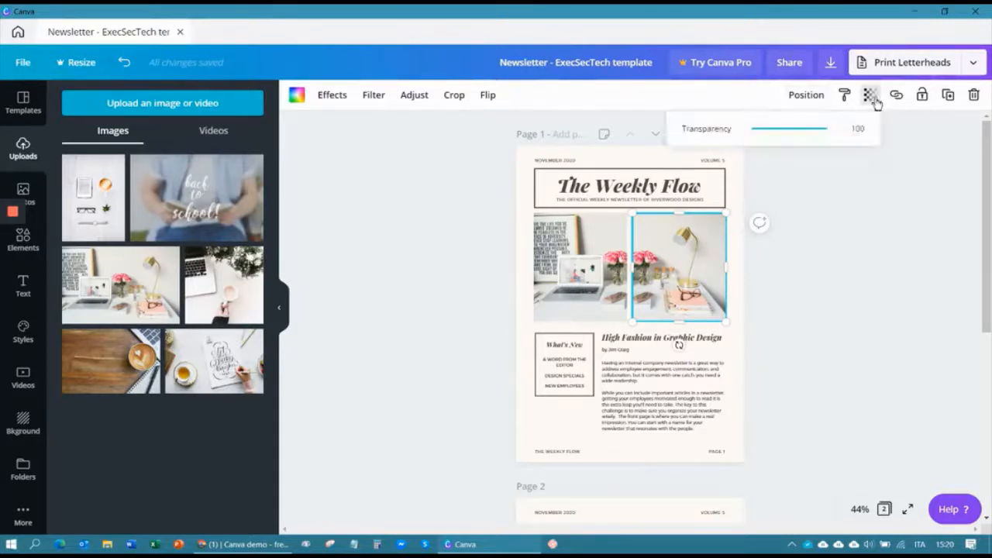
pyautogui.moveTo(827, 130); pyautogui.dragTo(793, 135)
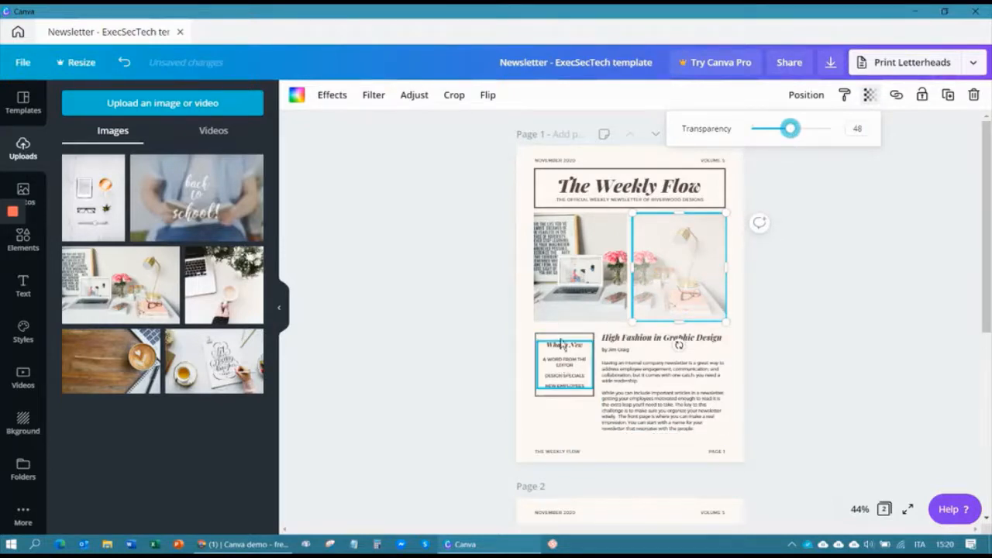
pyautogui.moveTo(564, 350); pyautogui.dragTo(688, 247)
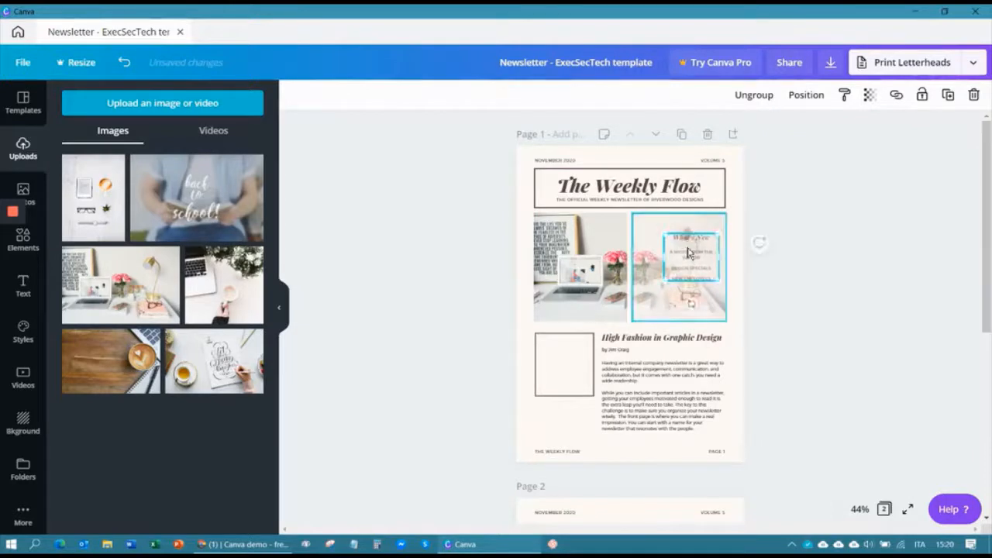
# Set the lamp photo's transparency to 30 behind the What's New text.
pyautogui.click(677, 315)
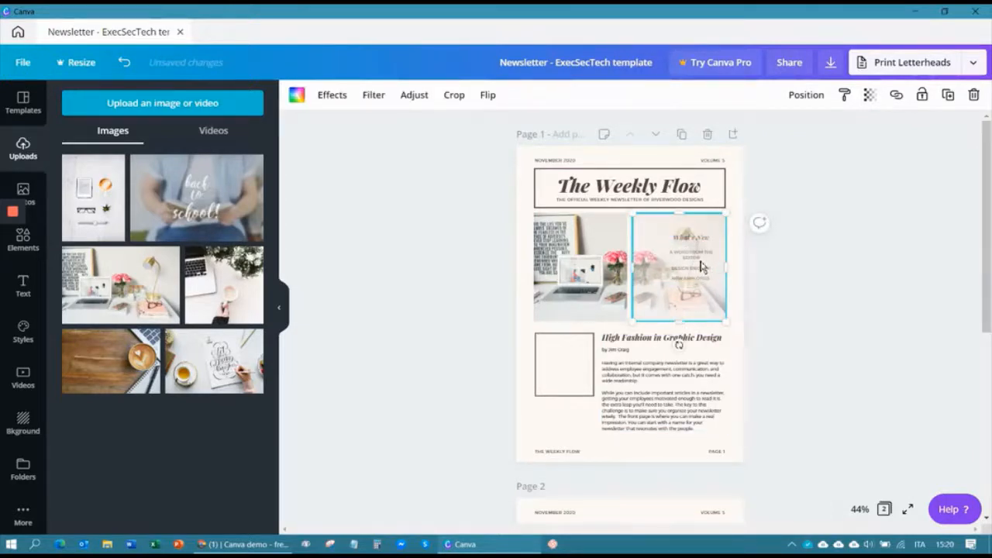
pyautogui.click(872, 102)
pyautogui.moveTo(792, 133); pyautogui.dragTo(778, 144)
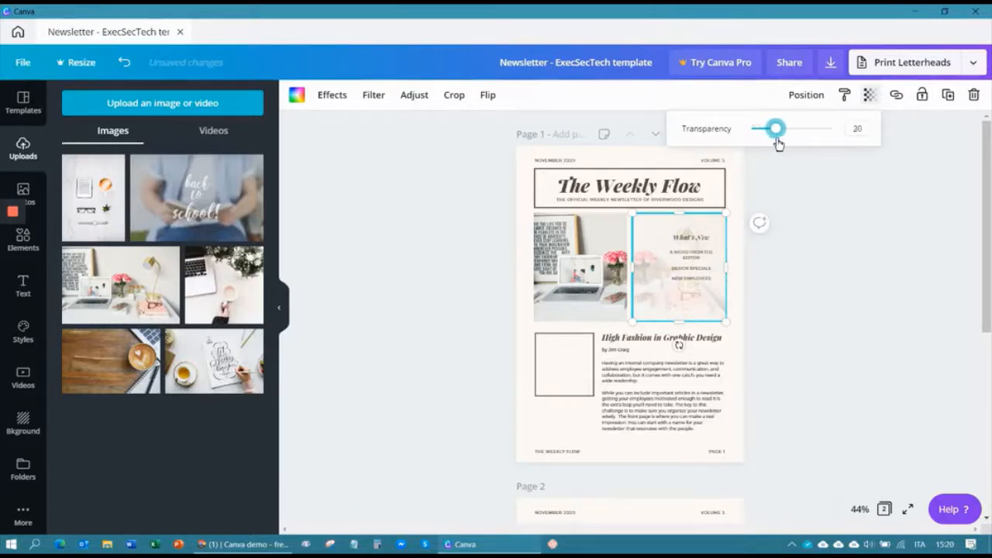
pyautogui.click(740, 319)
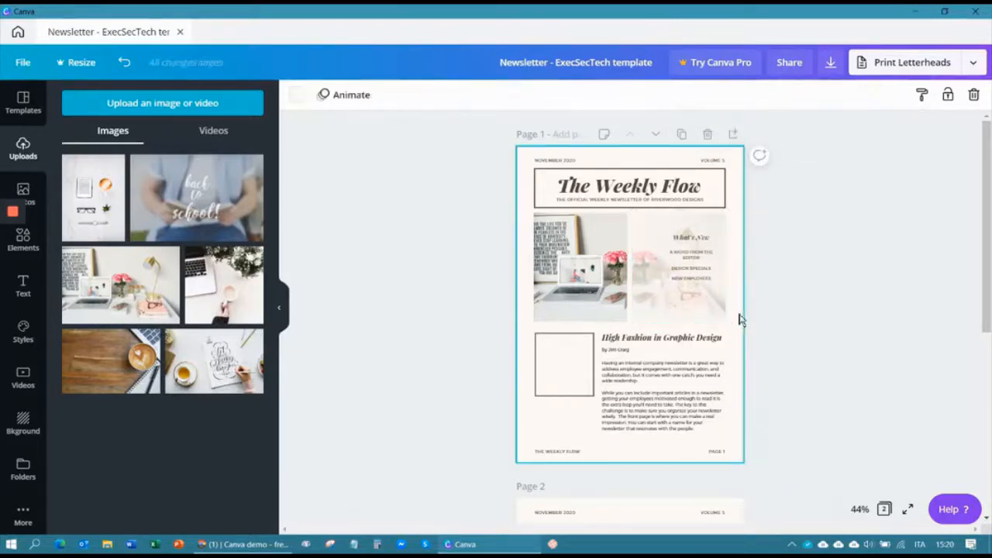
# Move the empty frame around the What's New text on the lamp photo and shift the article block slightly left and down.
pyautogui.click(676, 270)
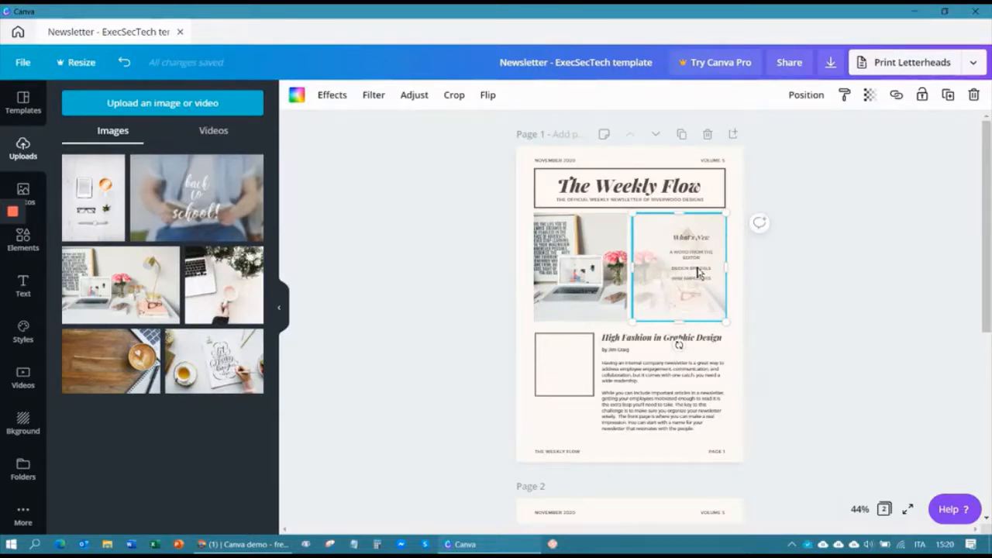
pyautogui.click(584, 397)
pyautogui.moveTo(585, 398); pyautogui.dragTo(709, 287)
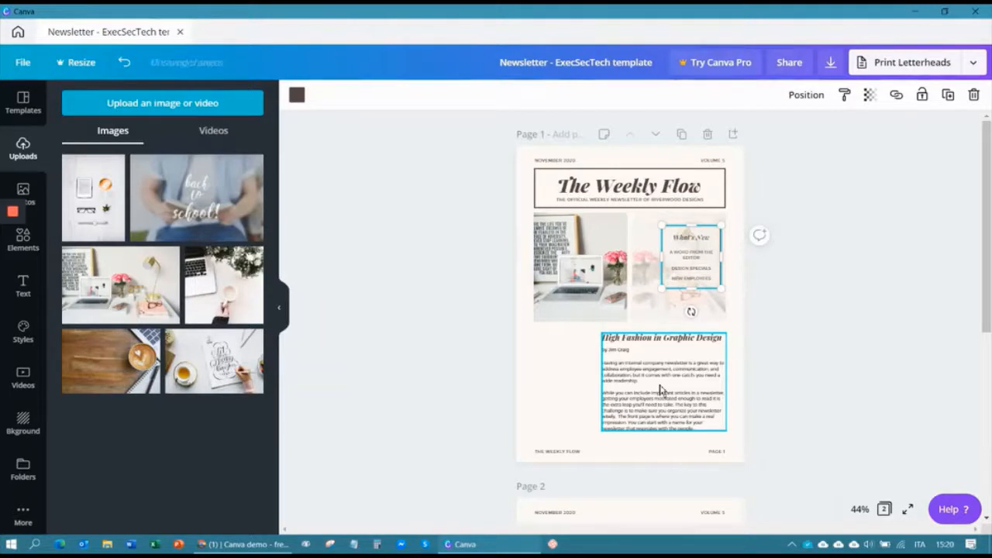
pyautogui.moveTo(655, 396)
pyautogui.mouseDown()
pyautogui.moveTo(531, 391)
pyautogui.moveTo(674, 390)
pyautogui.moveTo(569, 390)
pyautogui.moveTo(629, 343)
pyautogui.moveTo(612, 268)
pyautogui.moveTo(644, 401)
pyautogui.moveTo(644, 379)
pyautogui.moveTo(582, 385)
pyautogui.moveTo(671, 386)
pyautogui.moveTo(616, 379)
pyautogui.moveTo(624, 389)
pyautogui.moveTo(654, 385)
pyautogui.moveTo(645, 399)
pyautogui.mouseUp()
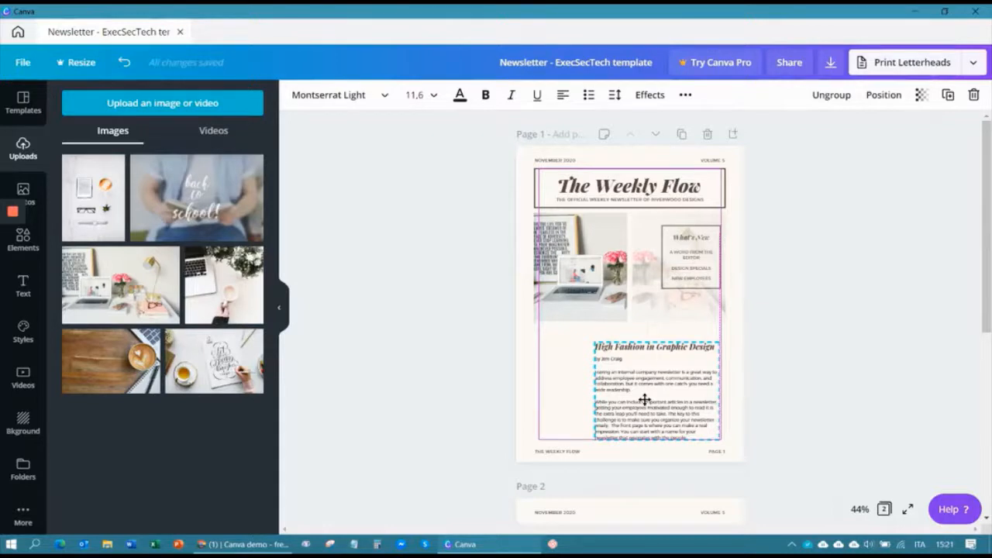
pyautogui.moveTo(645, 399); pyautogui.dragTo(645, 400)
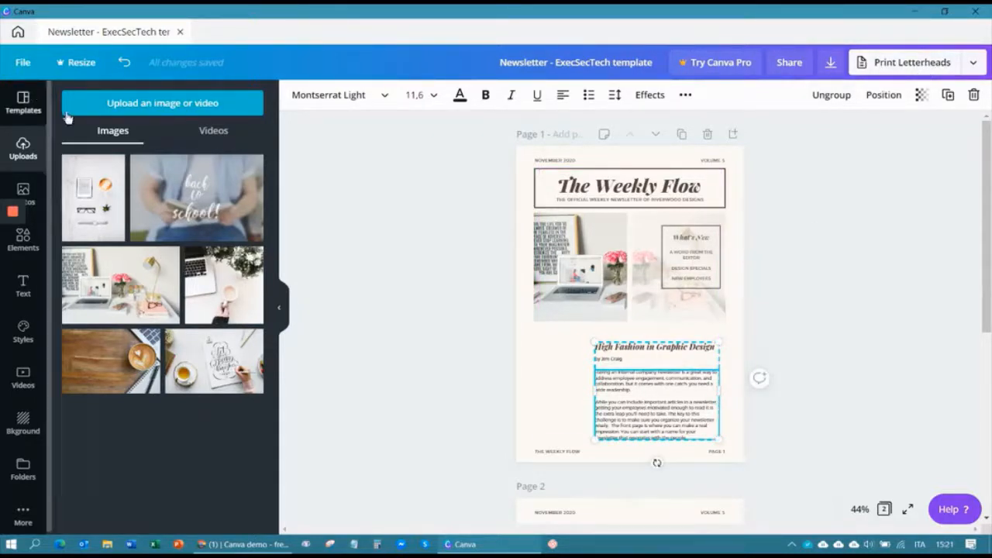
# Look at the Canva Pro resize offer and the design's file options, closing both without changes.
pyautogui.click(96, 60)
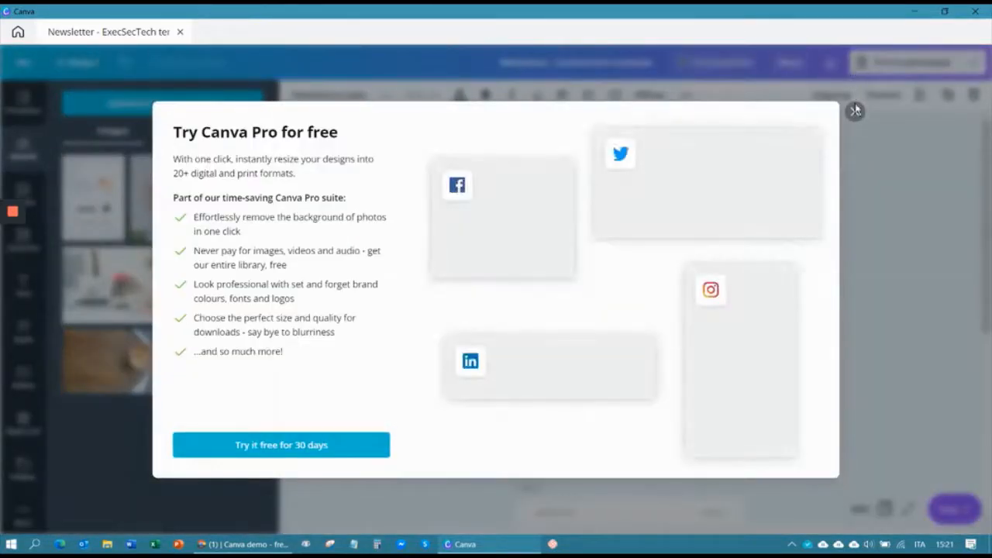
pyautogui.click(855, 111)
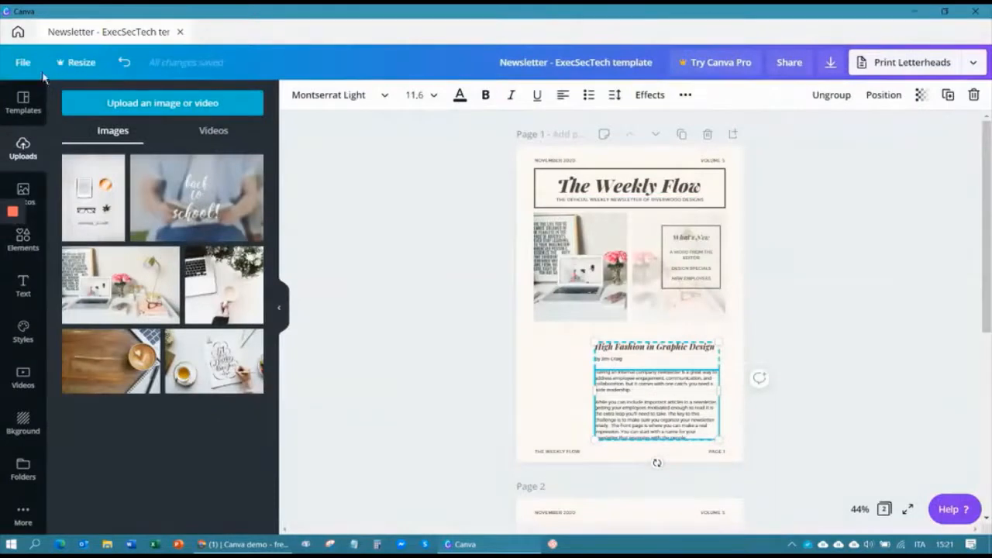
pyautogui.click(22, 62)
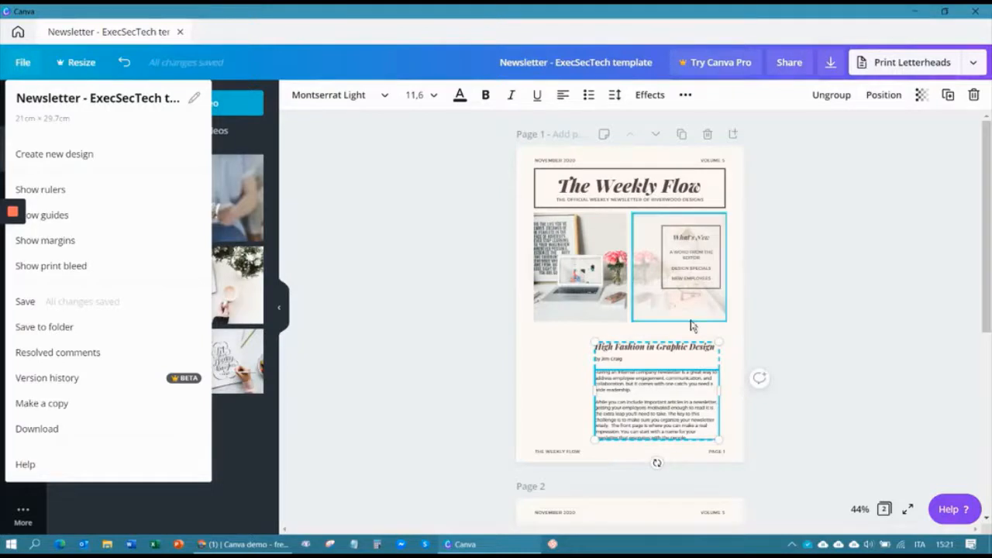
pyautogui.click(532, 403)
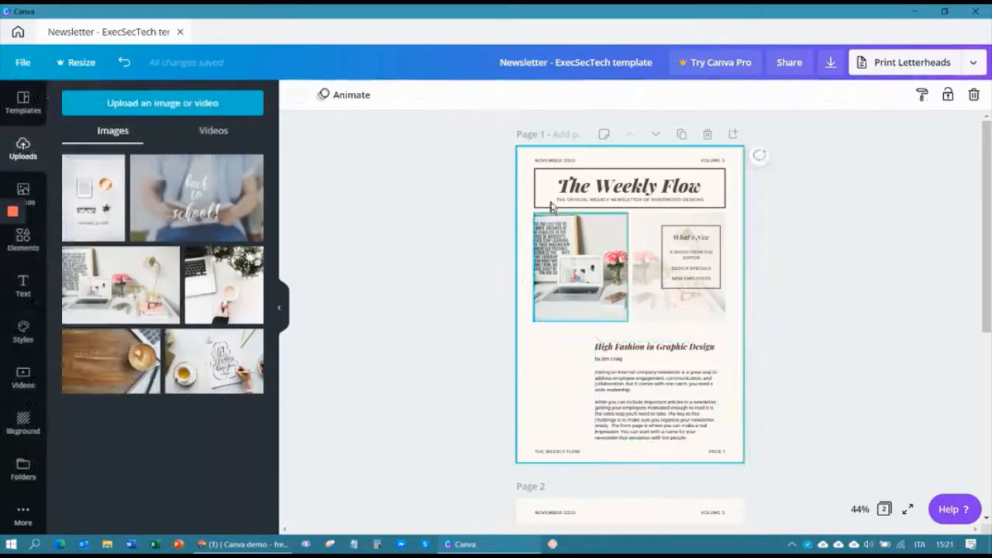
# Widen the High Fashion in Graphic Design article block to the left so it spans beneath both photos.
pyautogui.moveTo(589, 396); pyautogui.dragTo(539, 390)
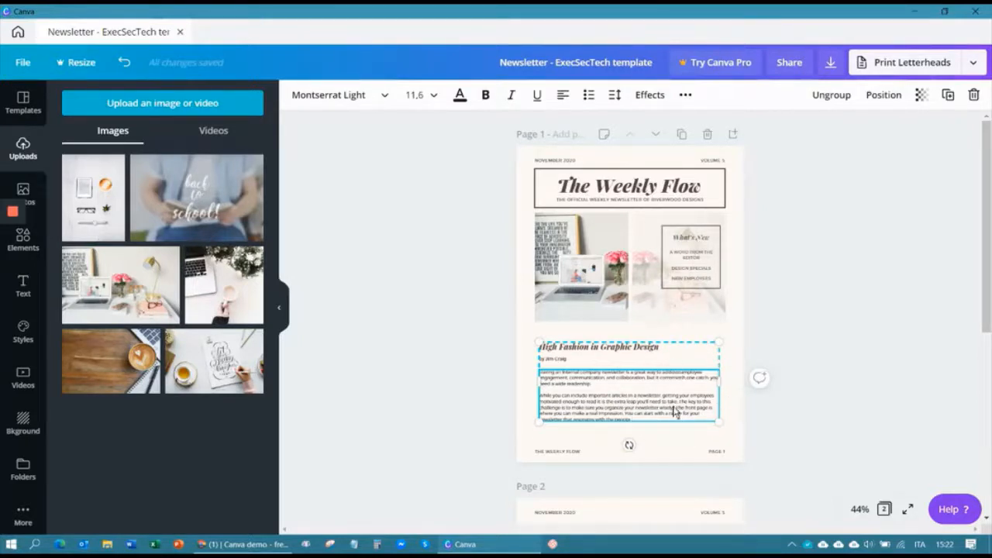
pyautogui.click(591, 271)
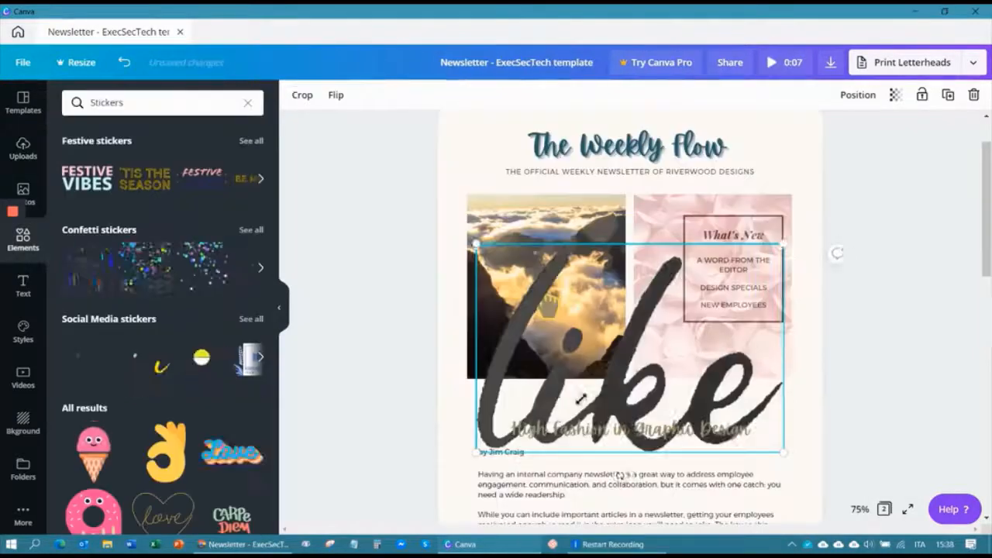
# Shrink the "like" sticker to about 3.1 wide by 2.2 high and place it on the lower-left part of the pink petal photo.
pyautogui.moveTo(569, 458); pyautogui.dragTo(474, 453)
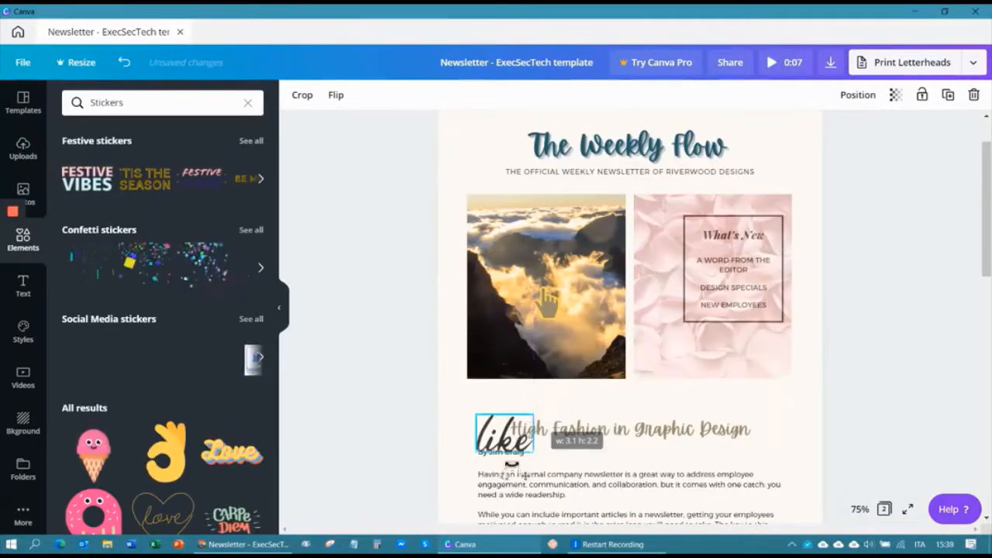
pyautogui.moveTo(515, 476); pyautogui.dragTo(689, 365)
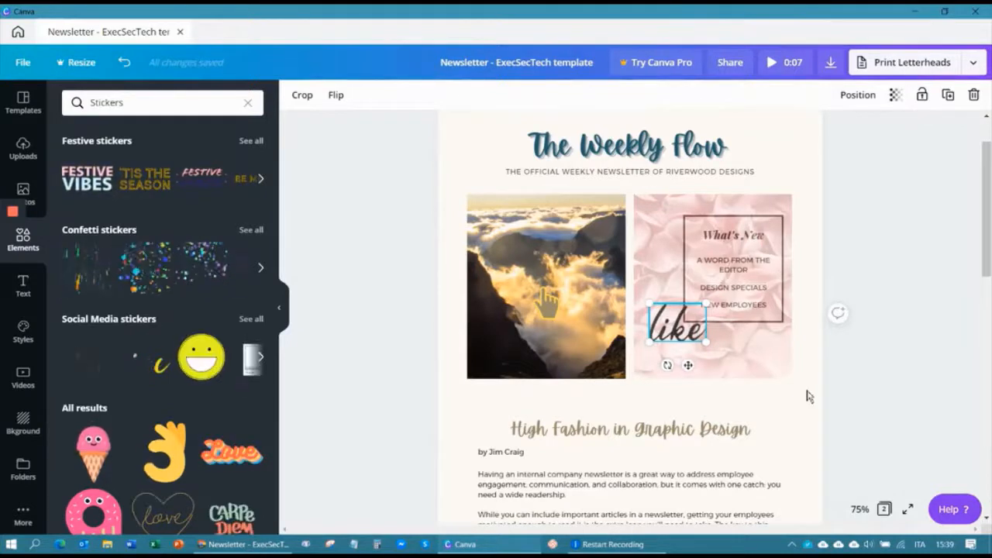
pyautogui.click(809, 396)
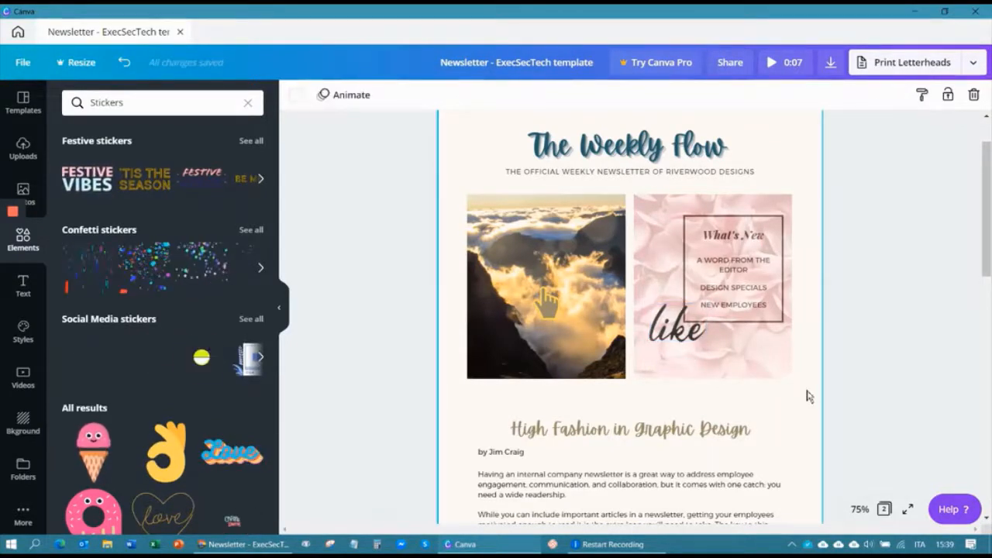
# Clear the Stickers search and browse the element library's illustration collections, charts, grids and gradients.
pyautogui.click(247, 102)
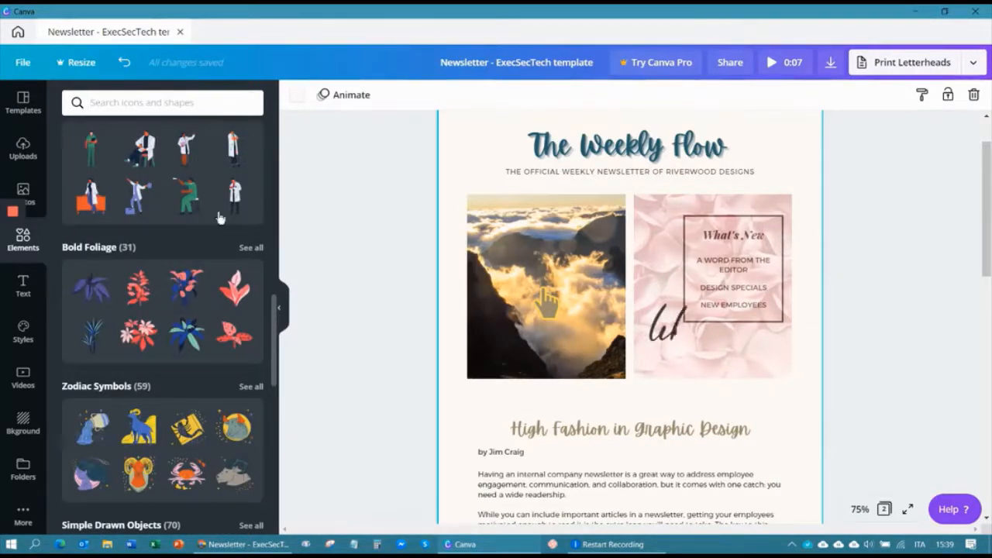
pyautogui.moveTo(280, 351); pyautogui.dragTo(277, 279)
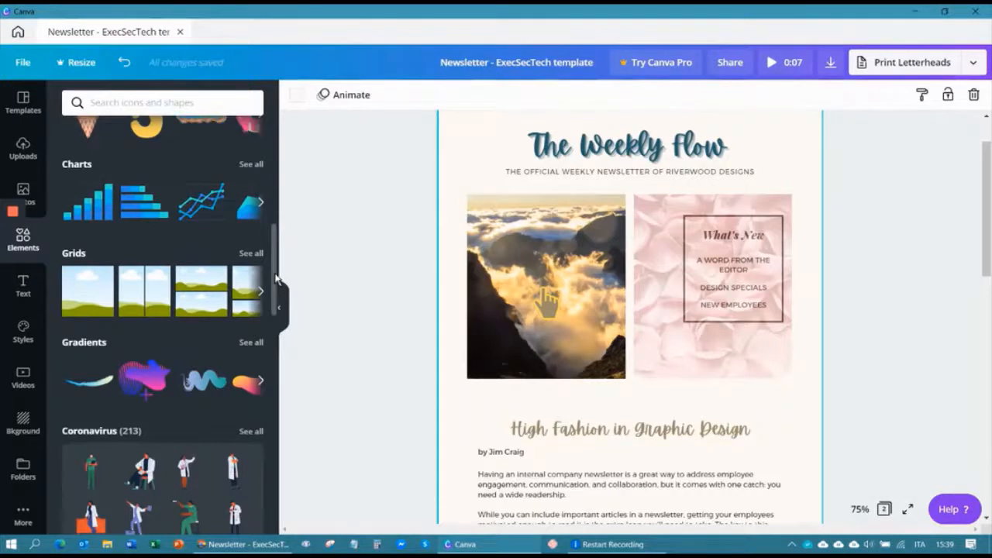
pyautogui.moveTo(277, 279); pyautogui.dragTo(276, 273)
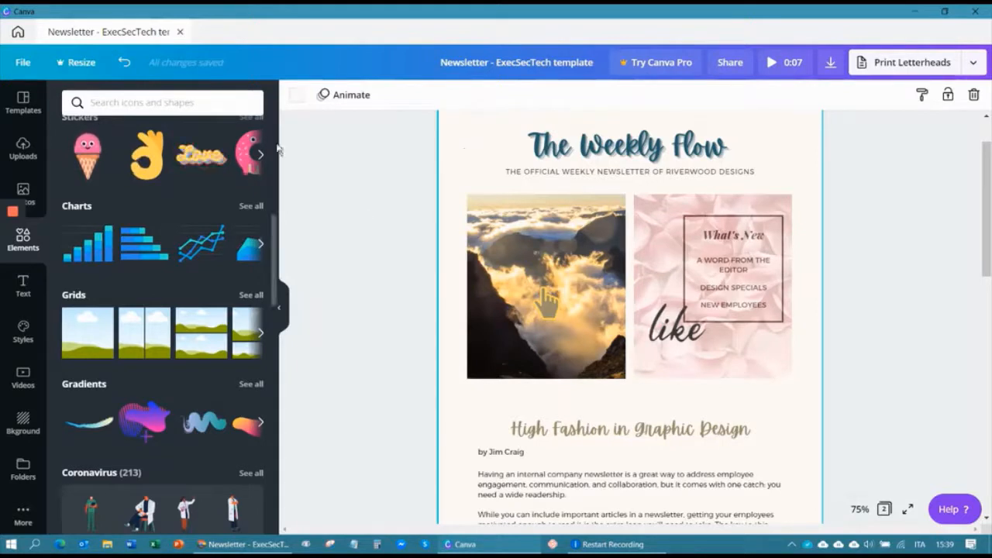
# Set page 1's background colour to white from the default colours.
pyautogui.click(300, 104)
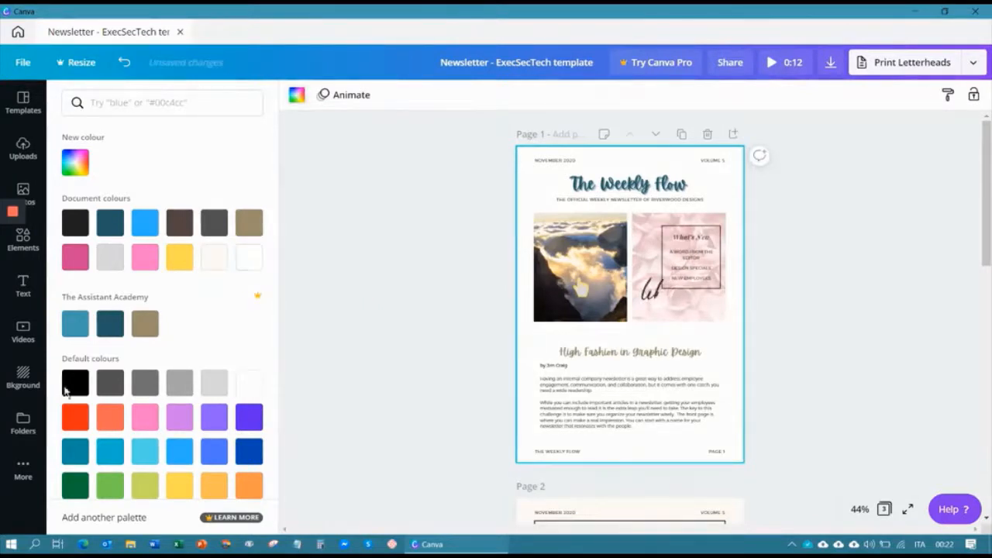
pyautogui.click(240, 382)
# Apply the free cloudy blue background to page 1 and replace it with the blue-green grunge texture.
pyautogui.click(23, 380)
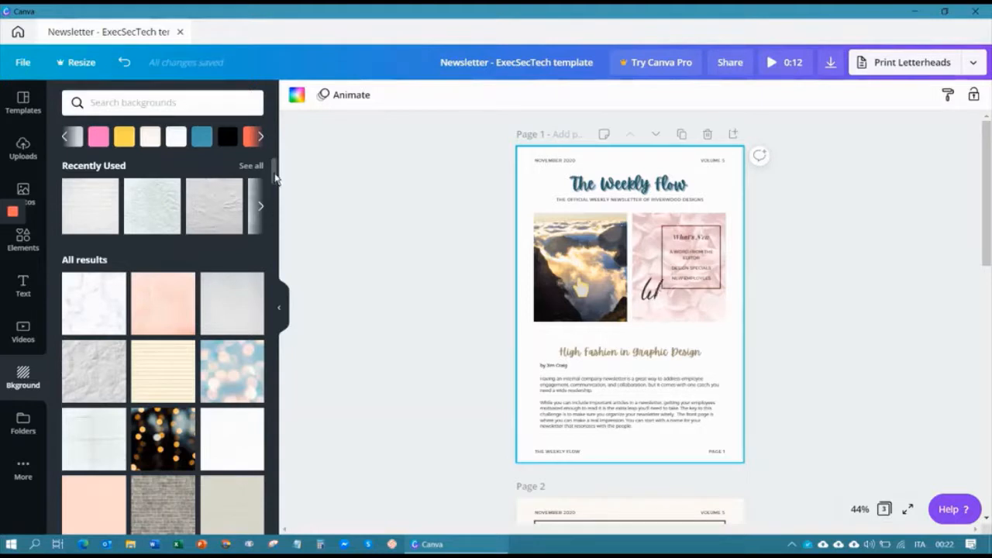
pyautogui.moveTo(275, 187); pyautogui.dragTo(294, 266)
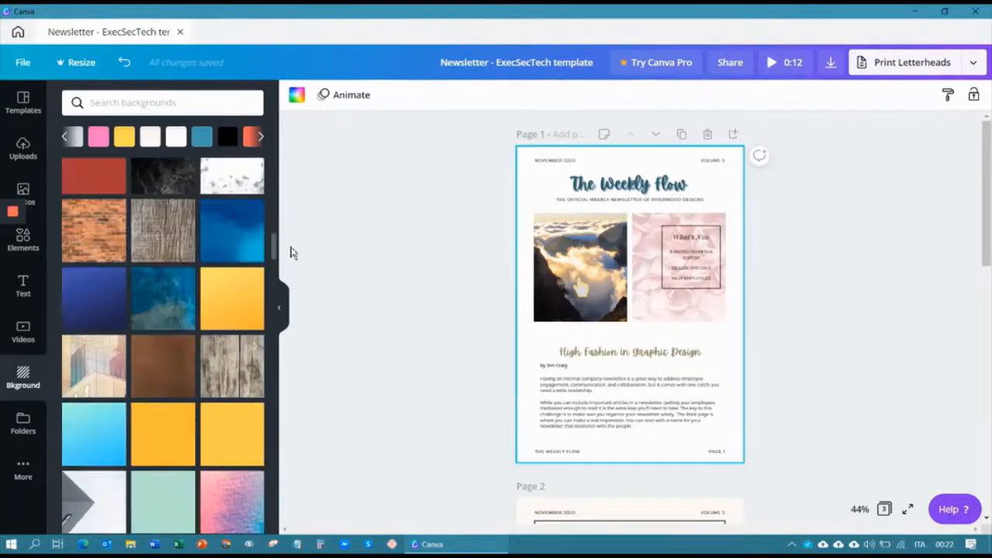
pyautogui.click(292, 252)
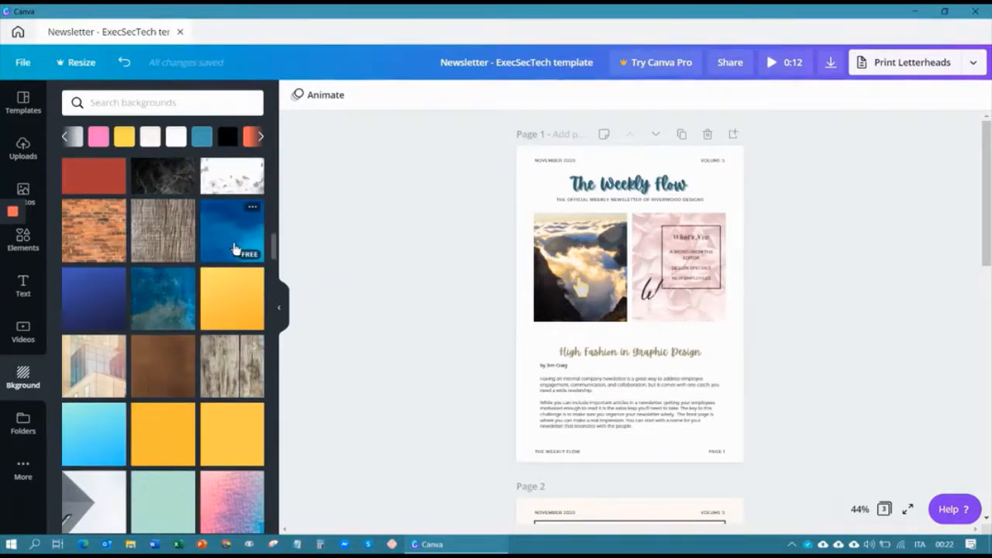
pyautogui.click(235, 248)
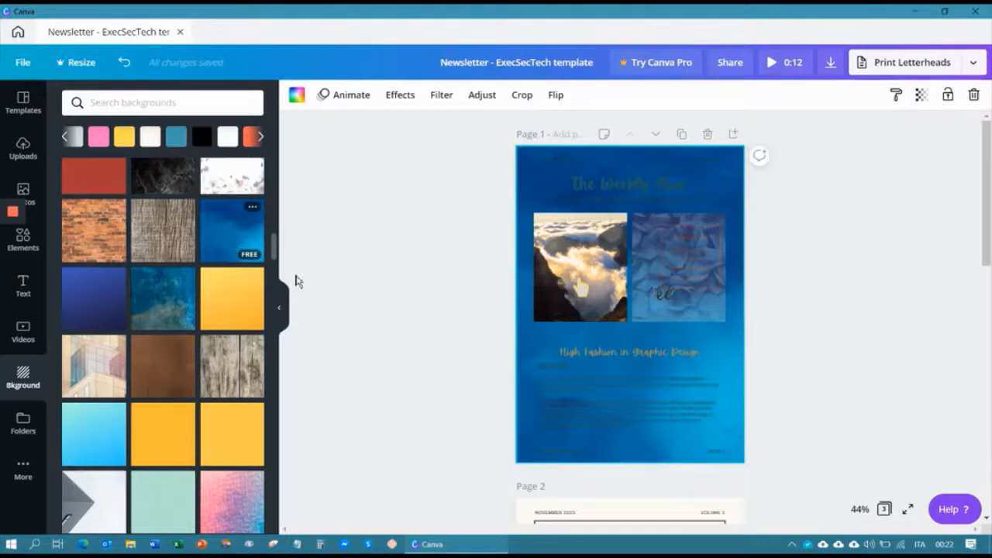
pyautogui.click(153, 308)
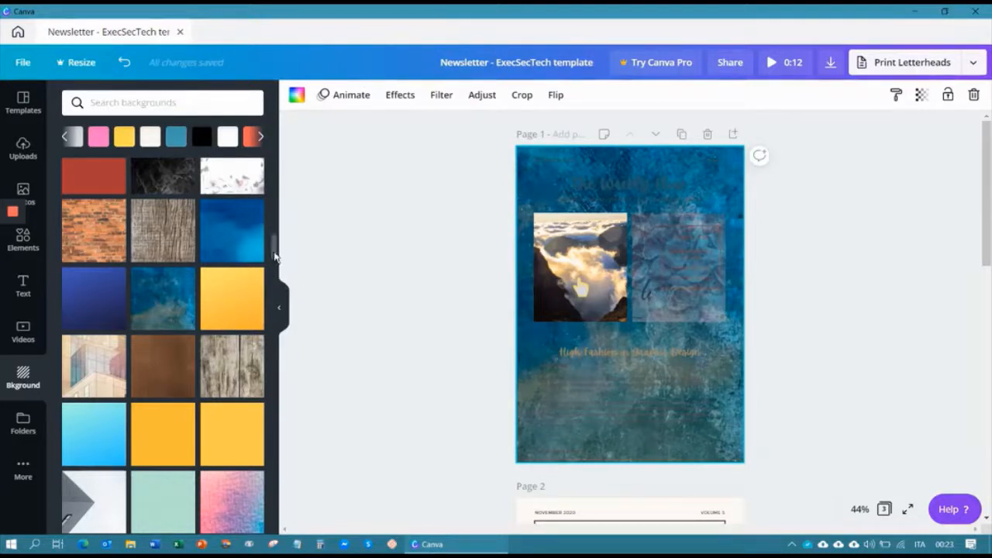
# Try the pale gridded paper background and the crumpled grey paper background on page 1.
pyautogui.moveTo(275, 249); pyautogui.dragTo(279, 142)
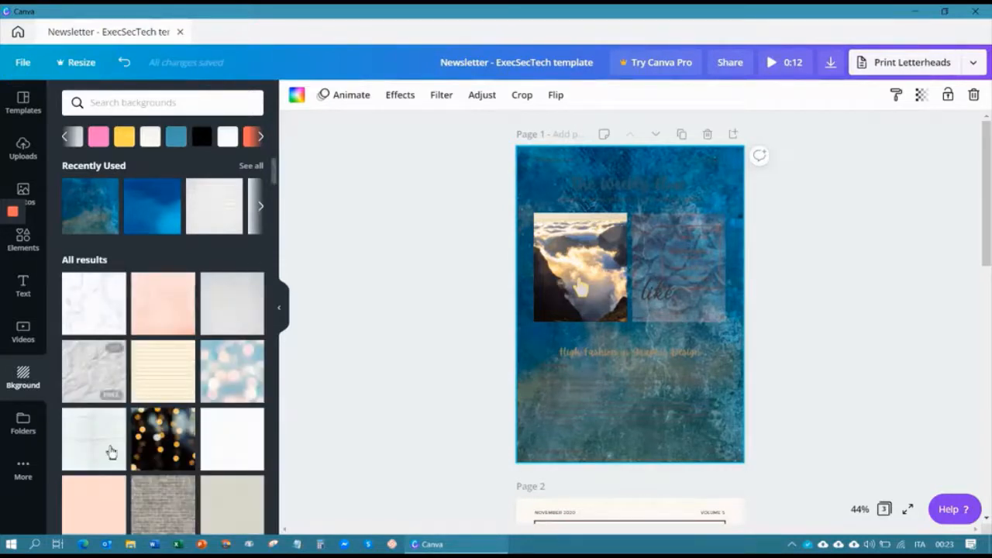
pyautogui.click(91, 453)
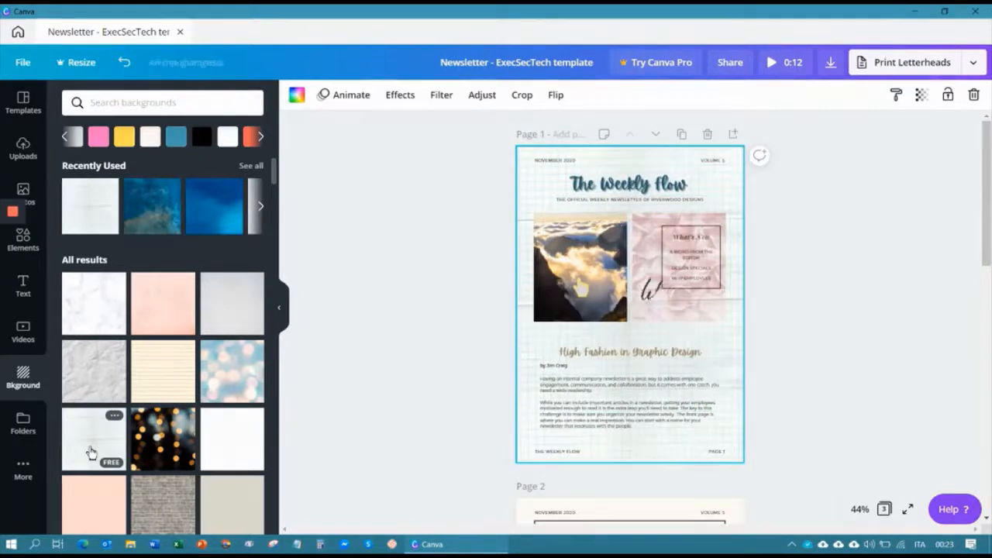
pyautogui.click(95, 383)
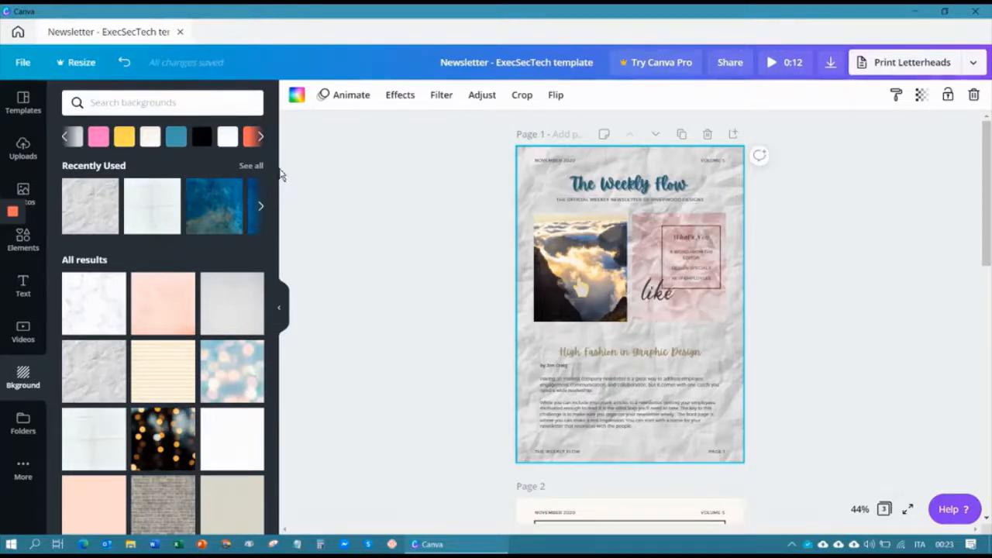
# Apply the recently used white brick background to page 1 and set its transparency to 12.
pyautogui.click(261, 209)
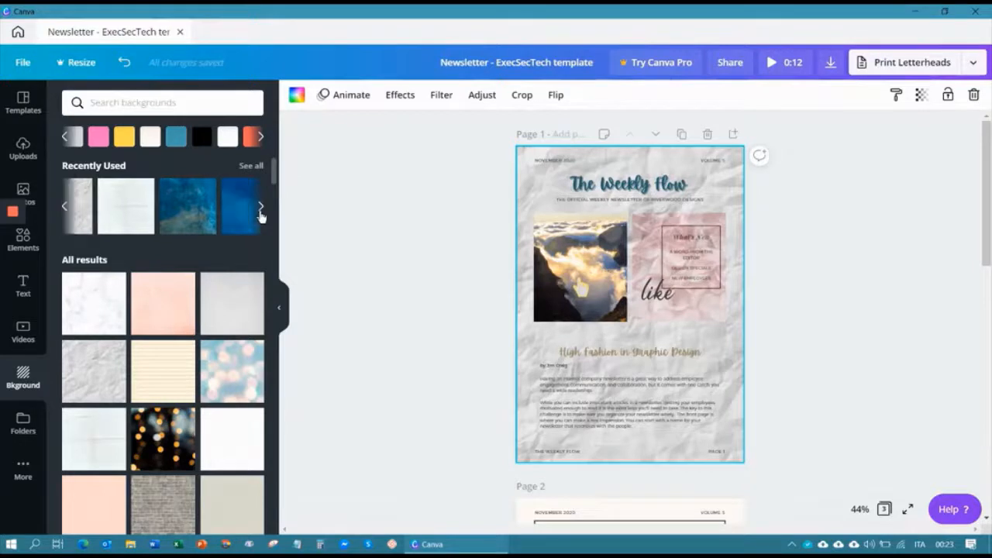
pyautogui.click(93, 439)
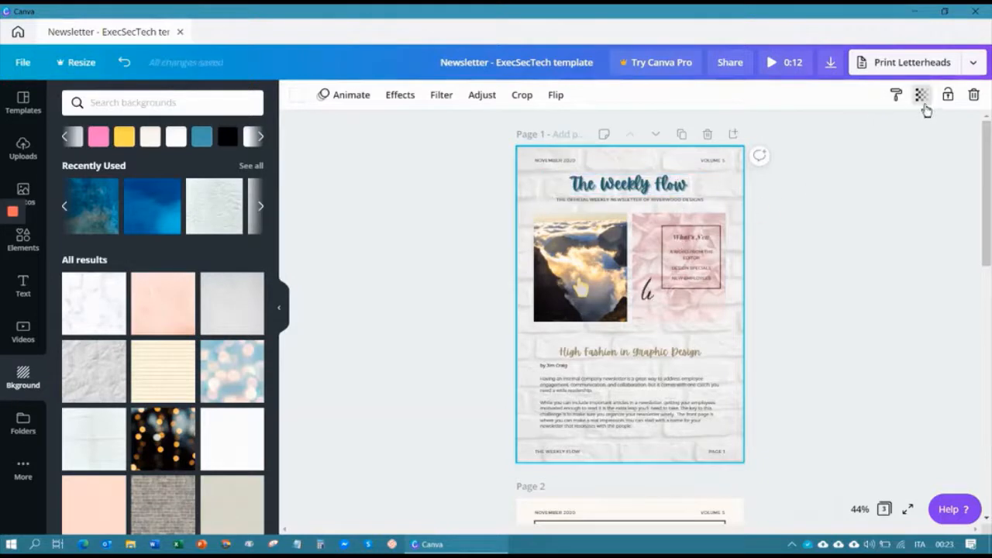
pyautogui.click(922, 97)
pyautogui.moveTo(836, 131); pyautogui.dragTo(816, 141)
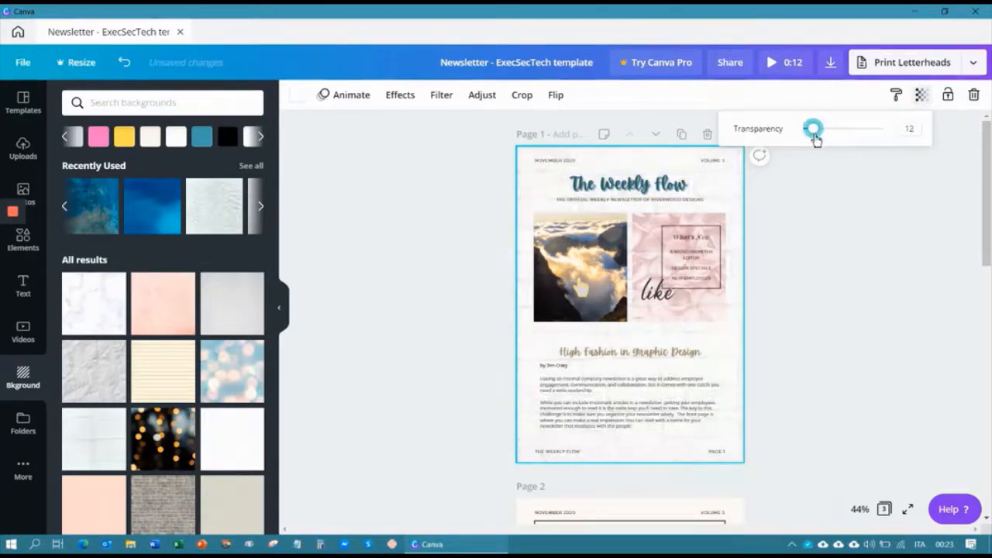
pyautogui.click(774, 390)
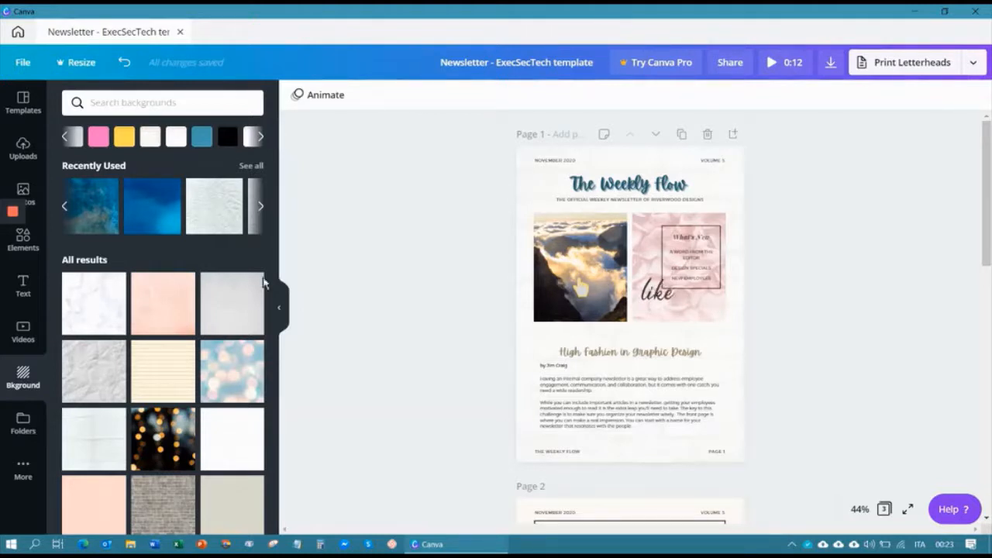
pyautogui.click(281, 310)
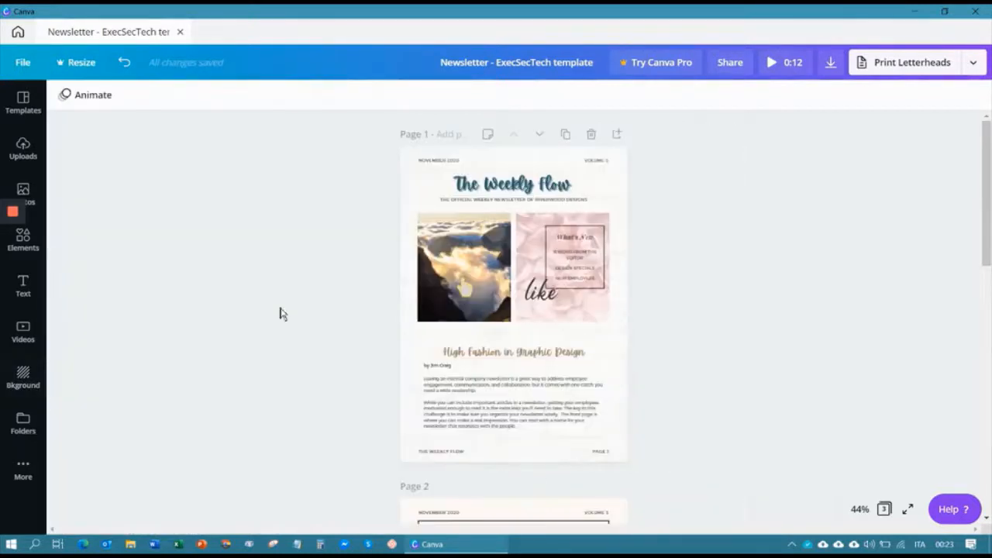
# Add The Assistant Academy as an invitee to the design, check the edit and view permission choices, and remove the invitee.
pyautogui.click(739, 67)
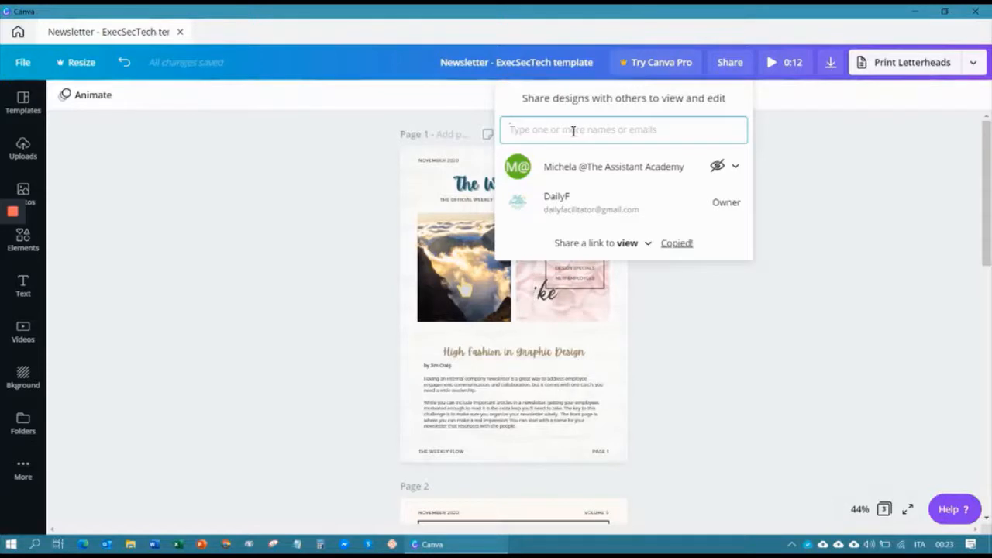
pyautogui.write('info')
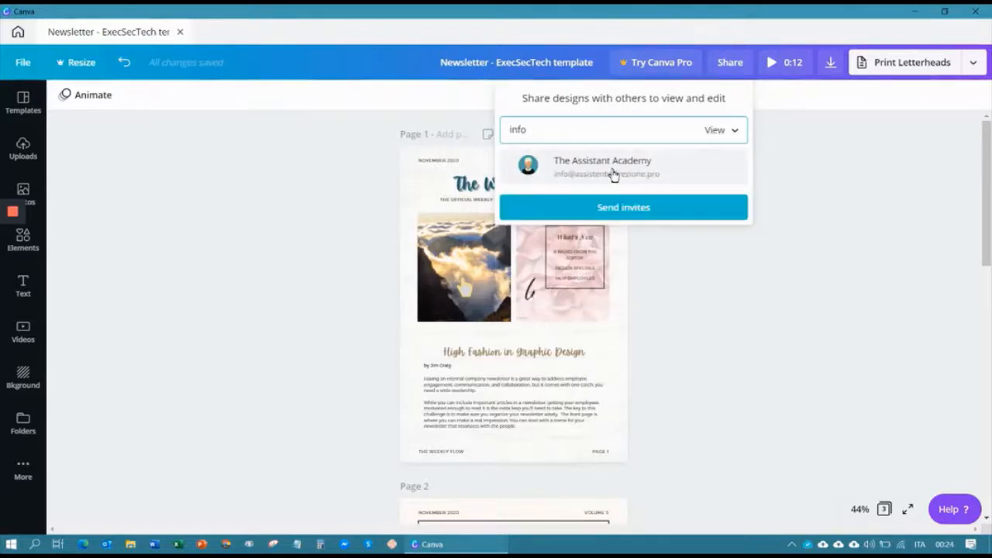
pyautogui.click(611, 171)
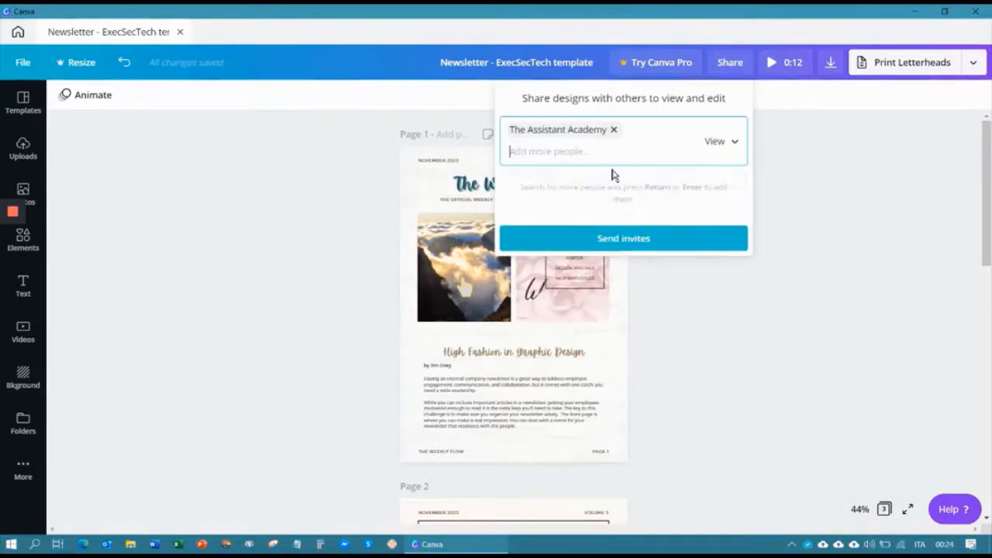
pyautogui.click(734, 147)
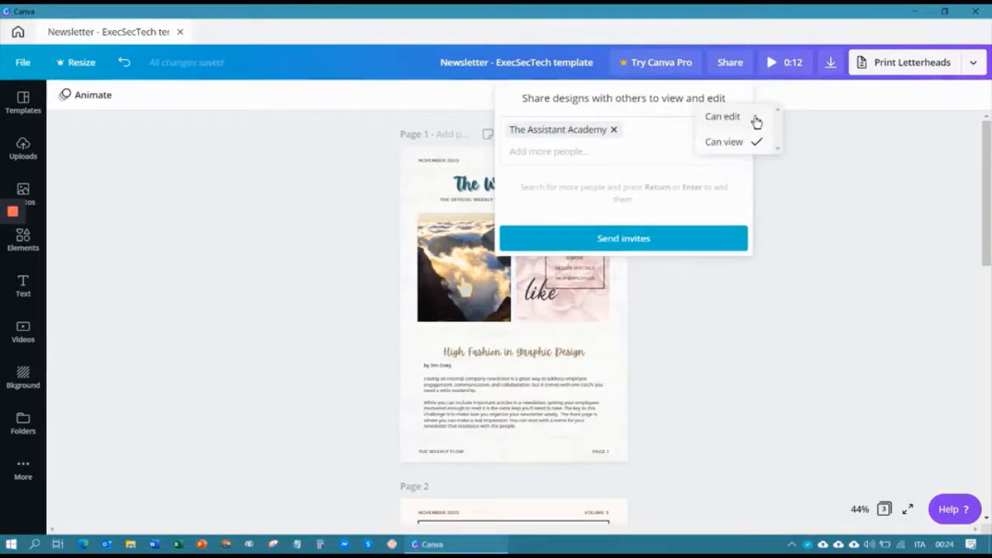
pyautogui.click(616, 133)
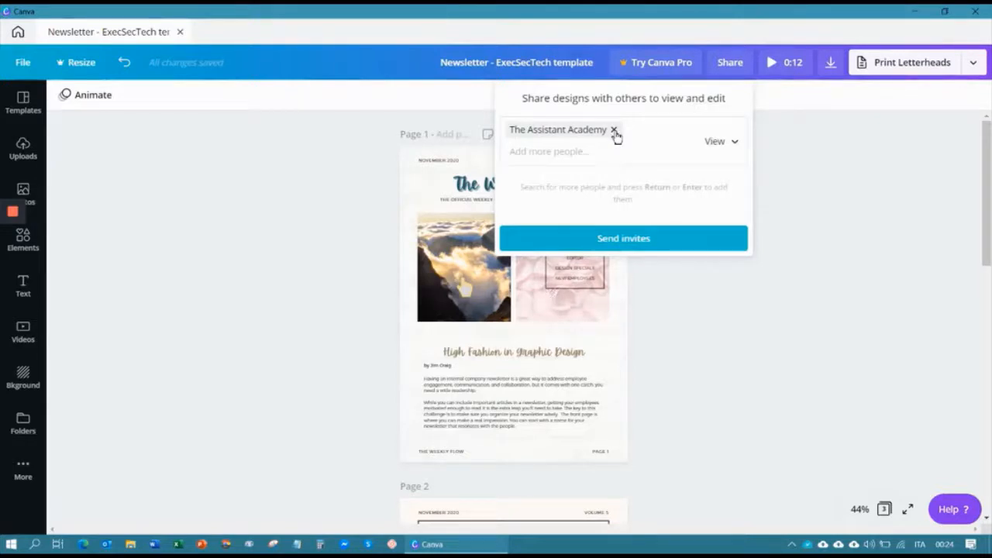
pyautogui.click(615, 131)
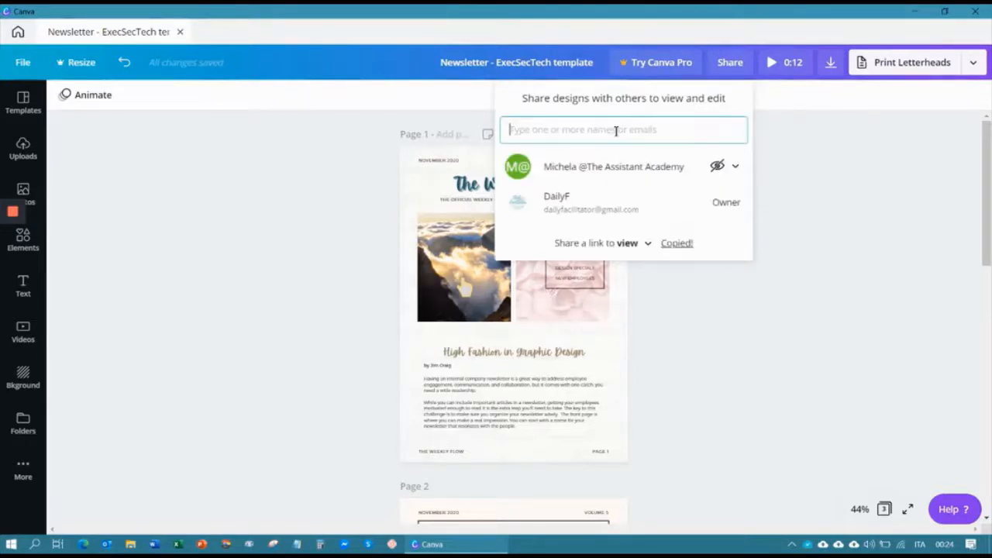
# Review the permission options for sharing the newsletter by link and close the sharing settings.
pyautogui.click(601, 253)
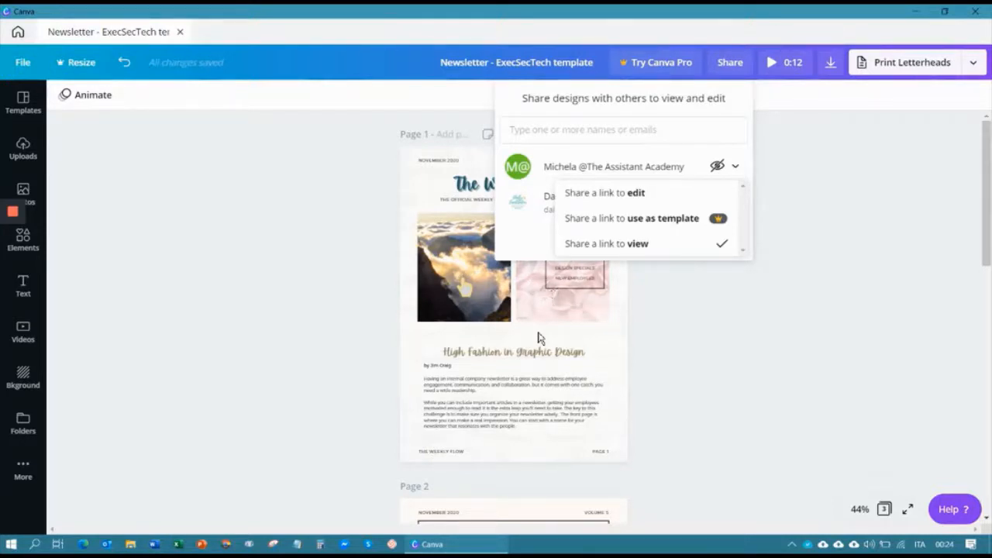
pyautogui.click(758, 324)
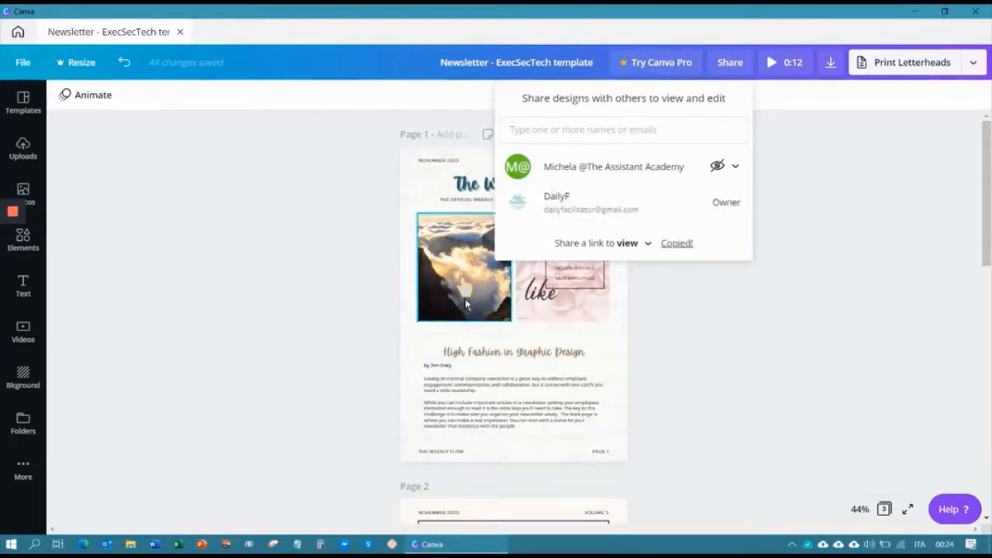
pyautogui.click(425, 330)
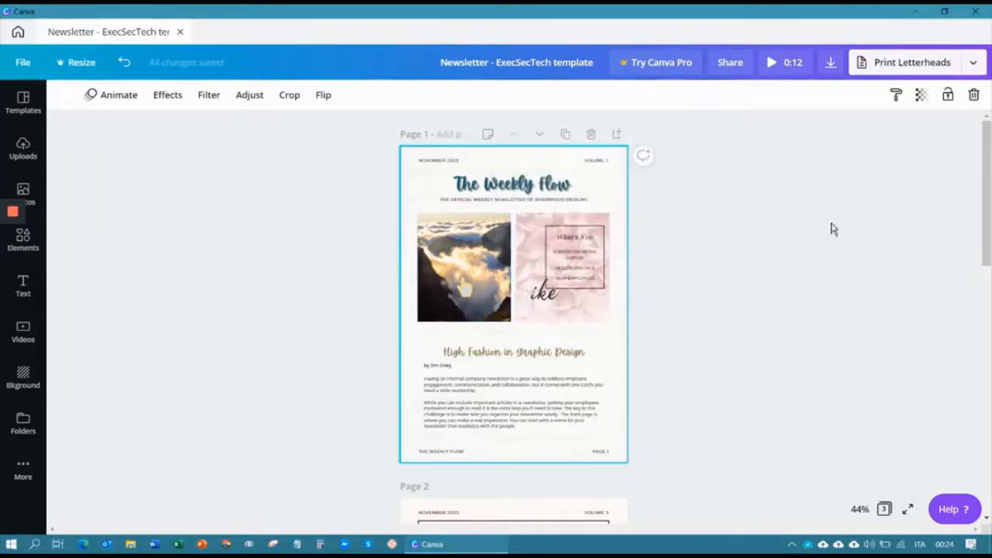
# Review the available download file types and limit the MP4 Video download to page 1.
pyautogui.click(832, 63)
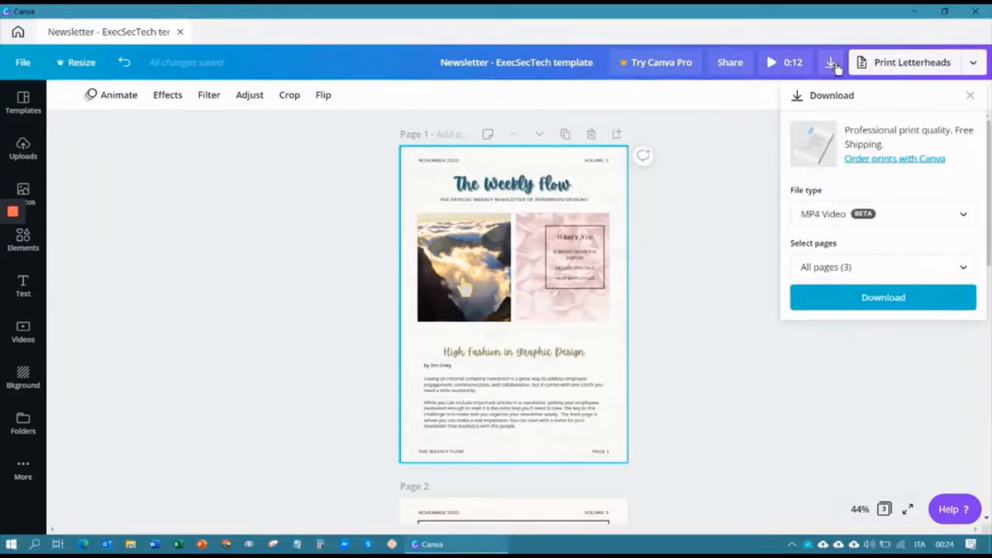
pyautogui.click(873, 223)
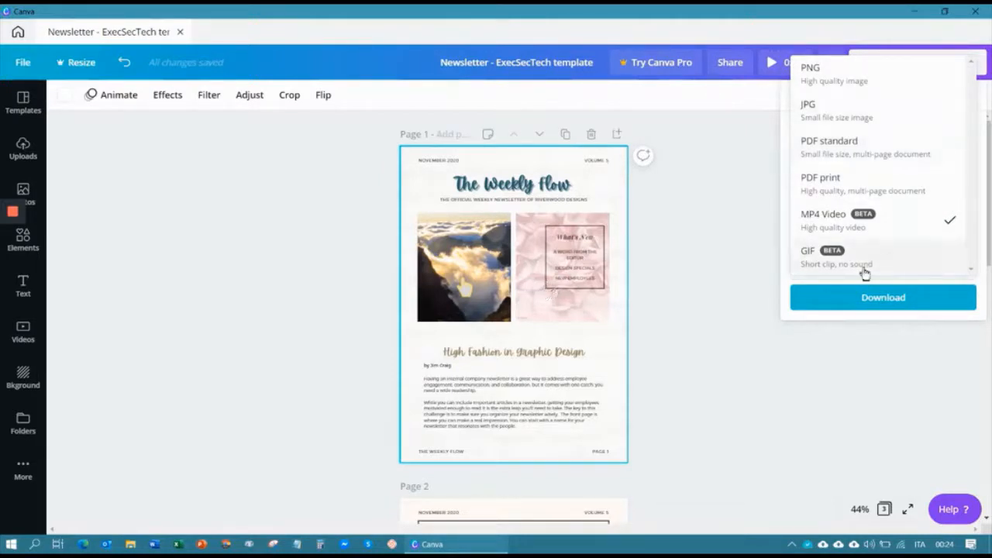
pyautogui.click(839, 326)
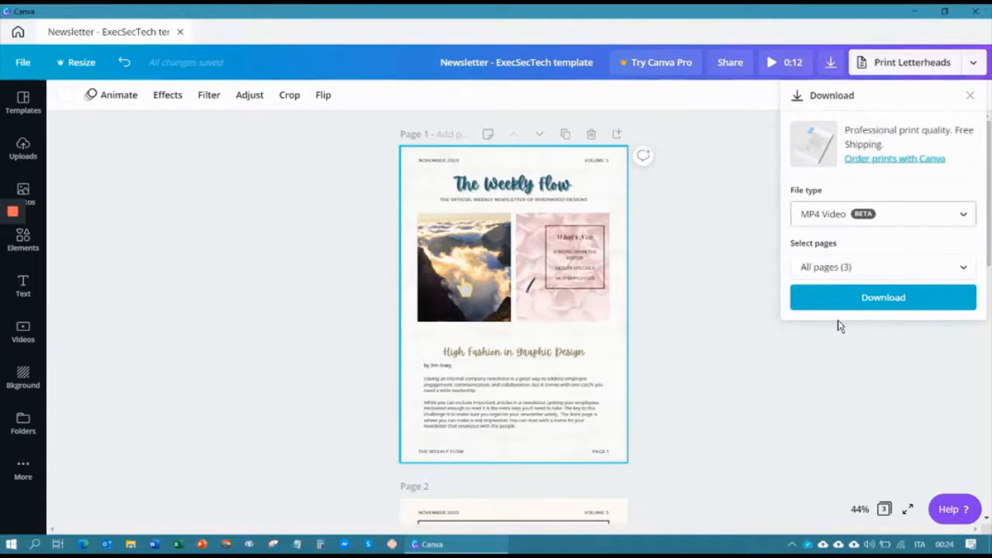
pyautogui.click(961, 266)
pyautogui.click(961, 339)
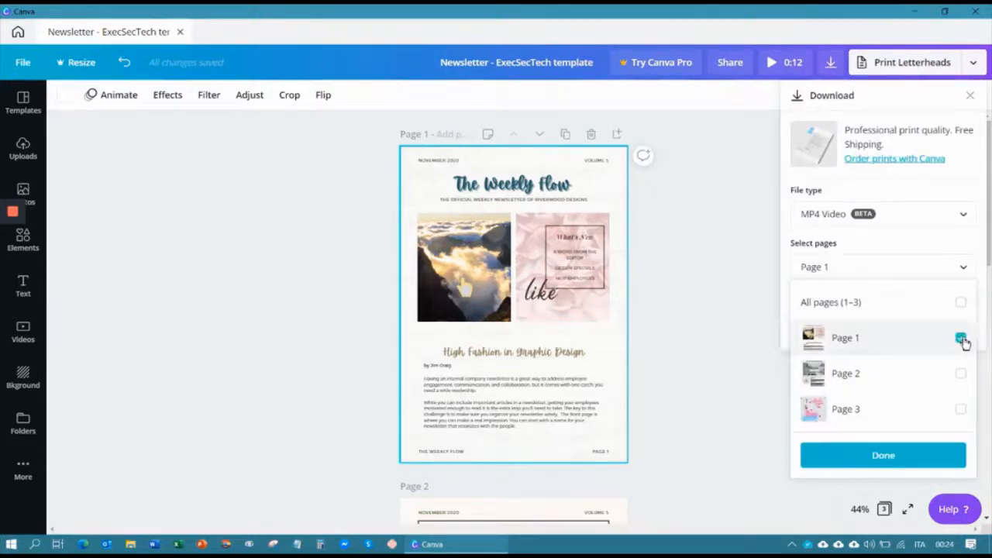
pyautogui.click(893, 457)
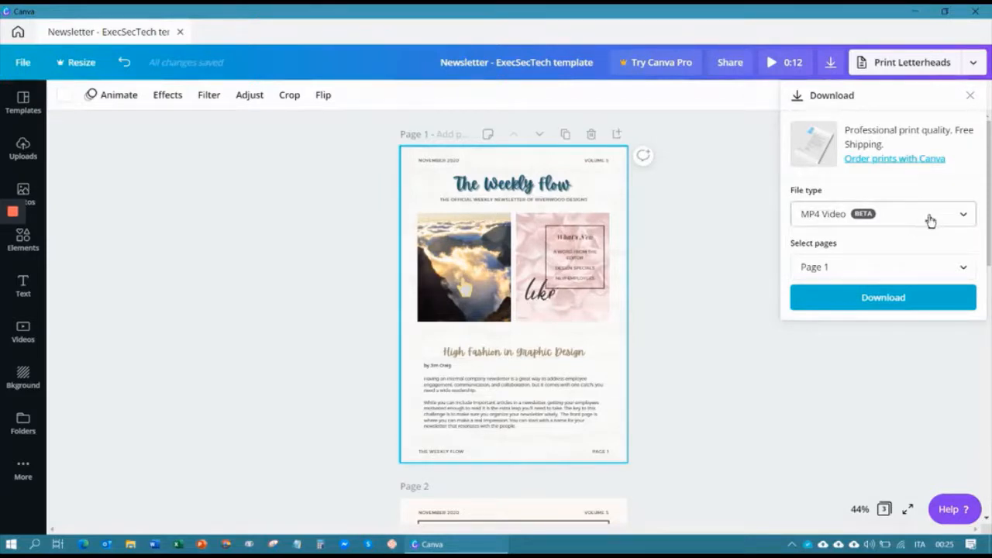
# Start a letterhead print order with Canva, choosing single-sided printing of page 1 only.
pyautogui.click(895, 161)
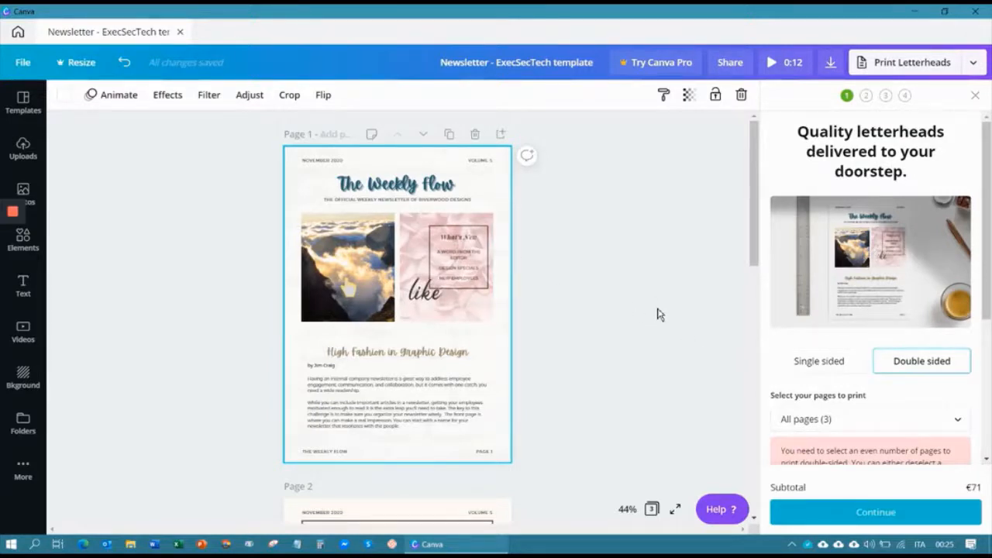
pyautogui.click(840, 366)
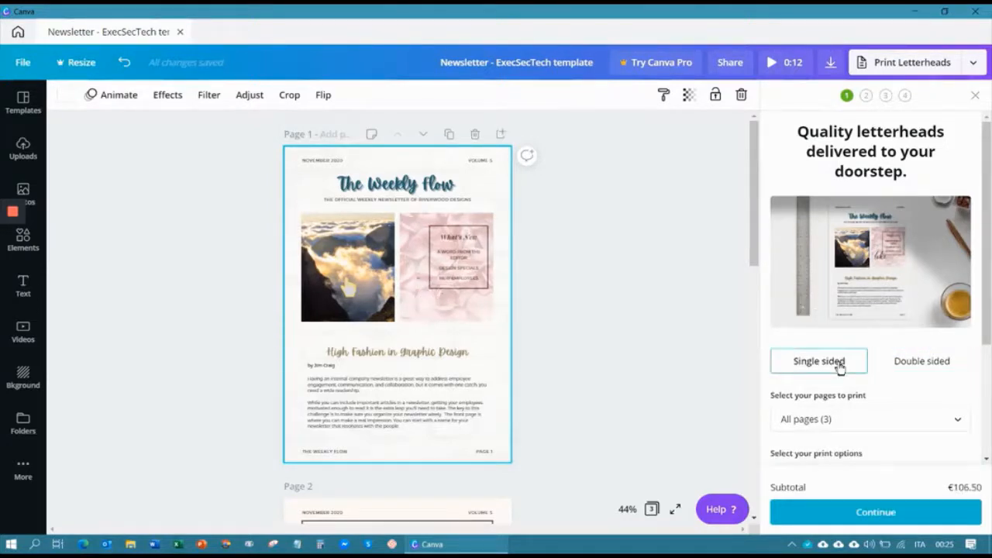
pyautogui.scroll(-1, 985, 215)
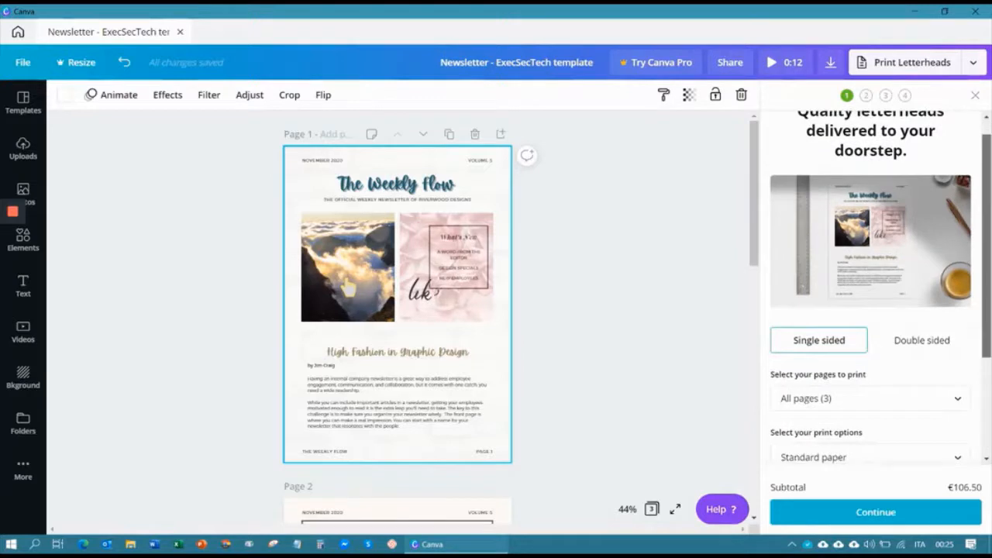
pyautogui.scroll(-3, 930, 310)
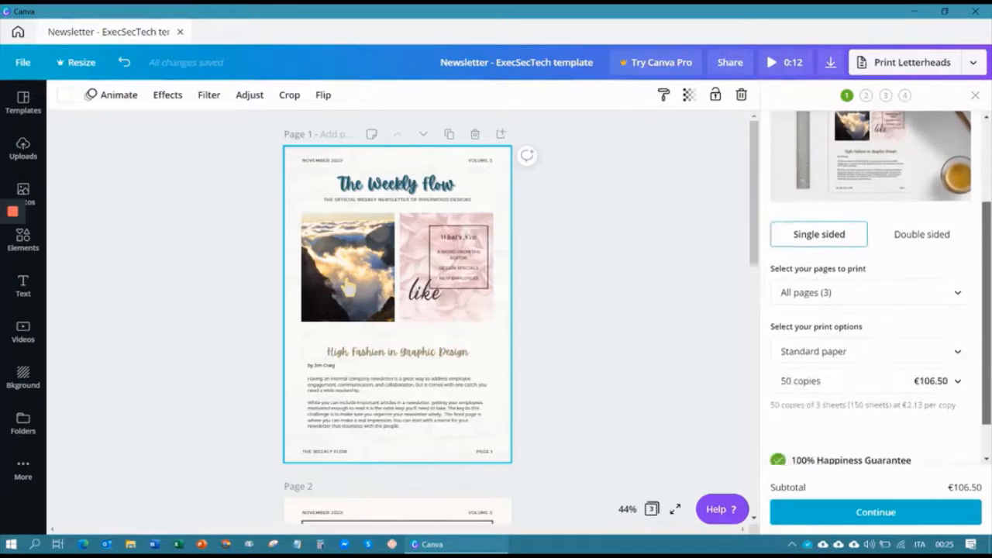
pyautogui.click(958, 295)
pyautogui.click(957, 362)
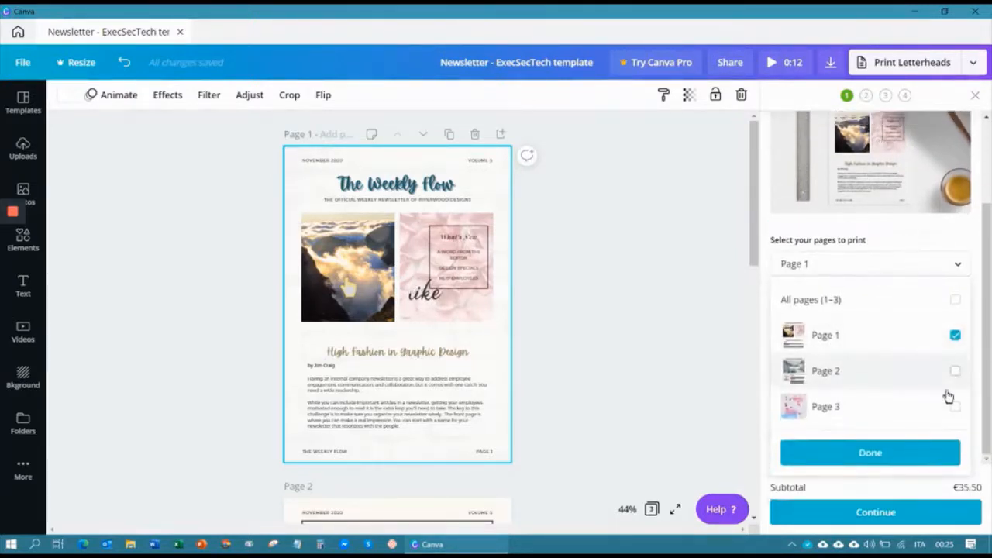
pyautogui.click(878, 461)
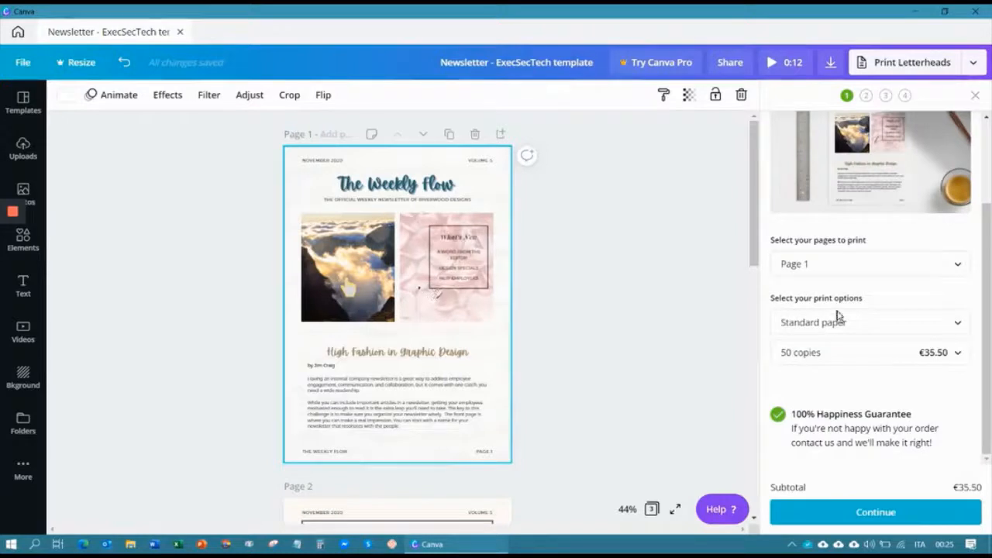
# Examine the copy quantities and prices offered for the letterhead print order.
pyautogui.click(878, 363)
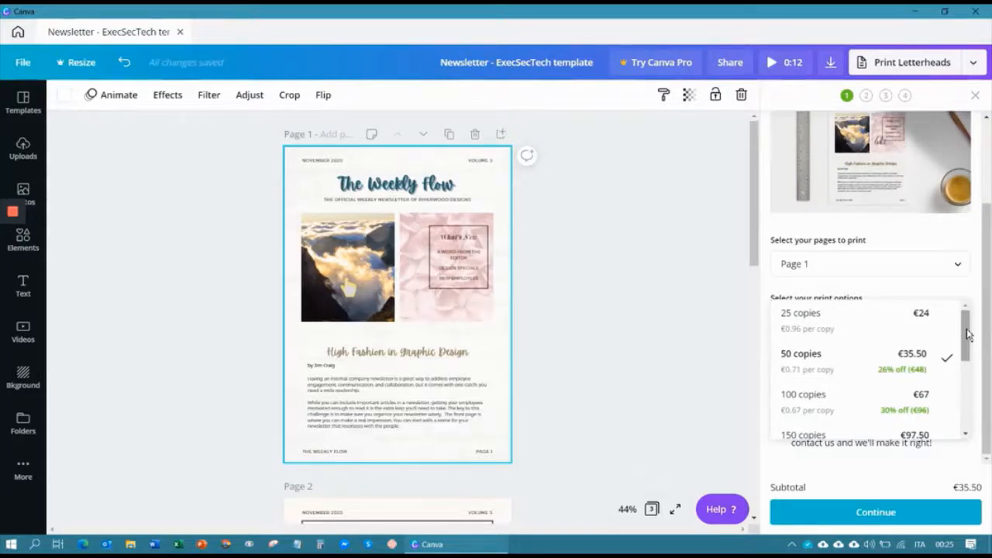
pyautogui.moveTo(968, 333)
pyautogui.mouseDown()
pyautogui.moveTo(968, 378)
pyautogui.moveTo(967, 314)
pyautogui.mouseUp()
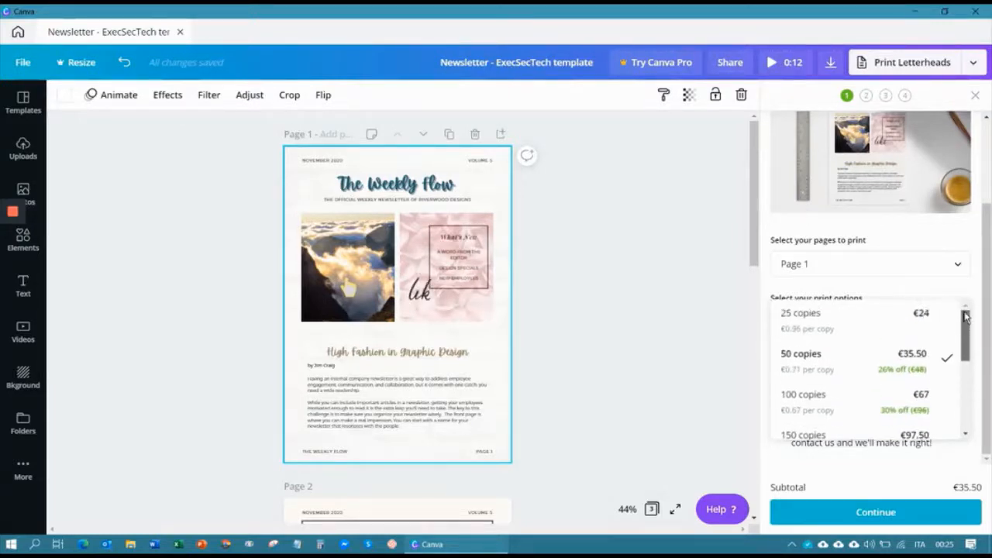
pyautogui.click(751, 450)
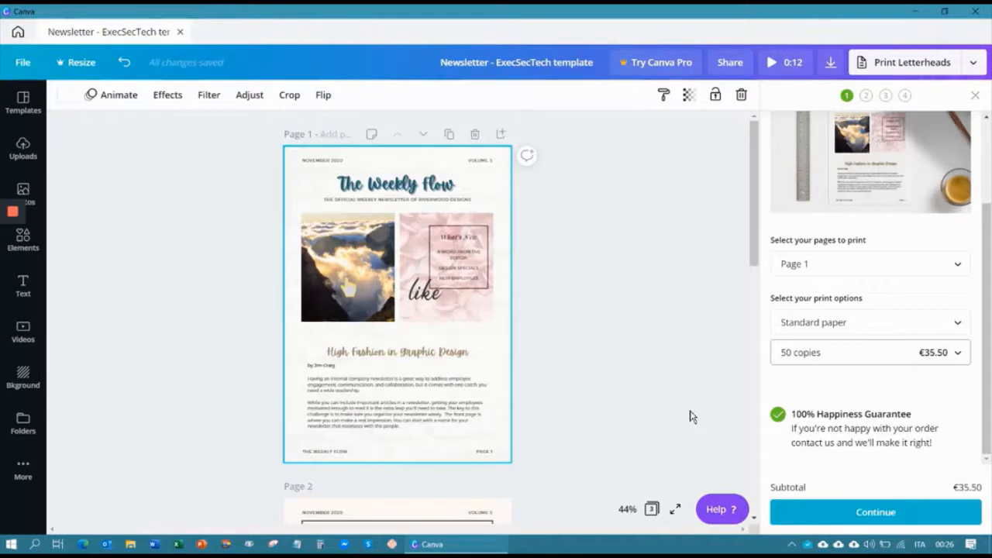
# Browse the publishing options for the newsletter, from social media and cloud storage to print products, PowerPoint and scheduling.
pyautogui.click(973, 63)
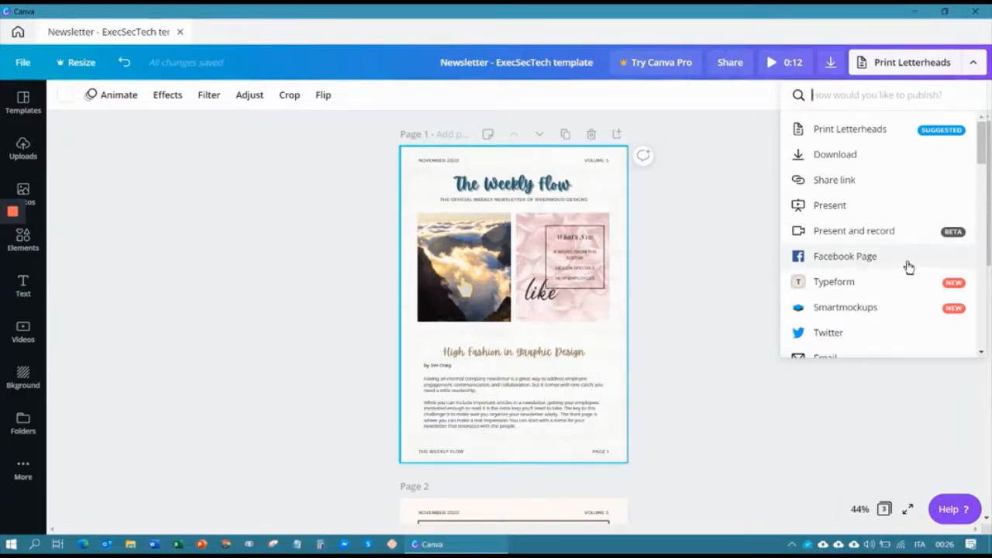
pyautogui.moveTo(984, 141); pyautogui.dragTo(983, 166)
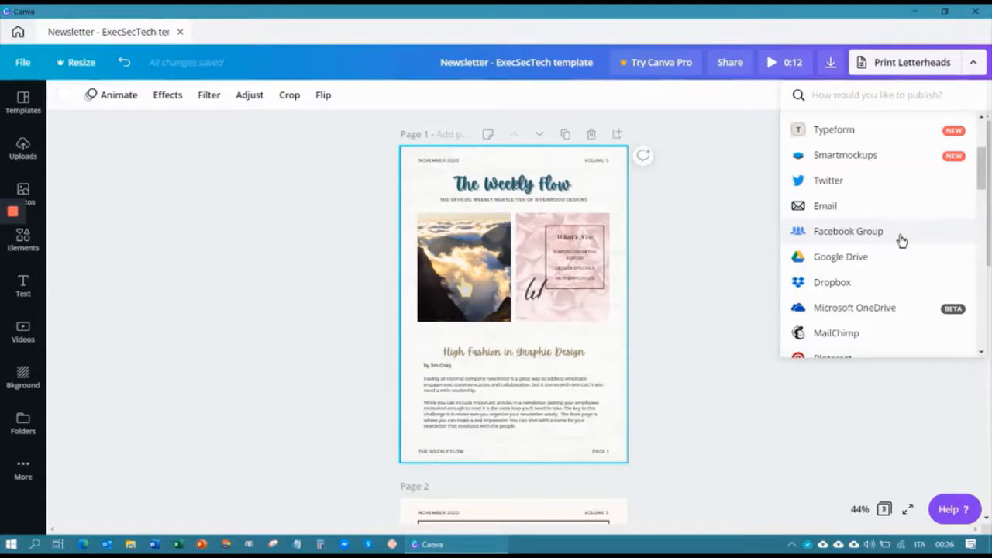
pyautogui.moveTo(983, 187); pyautogui.dragTo(983, 176)
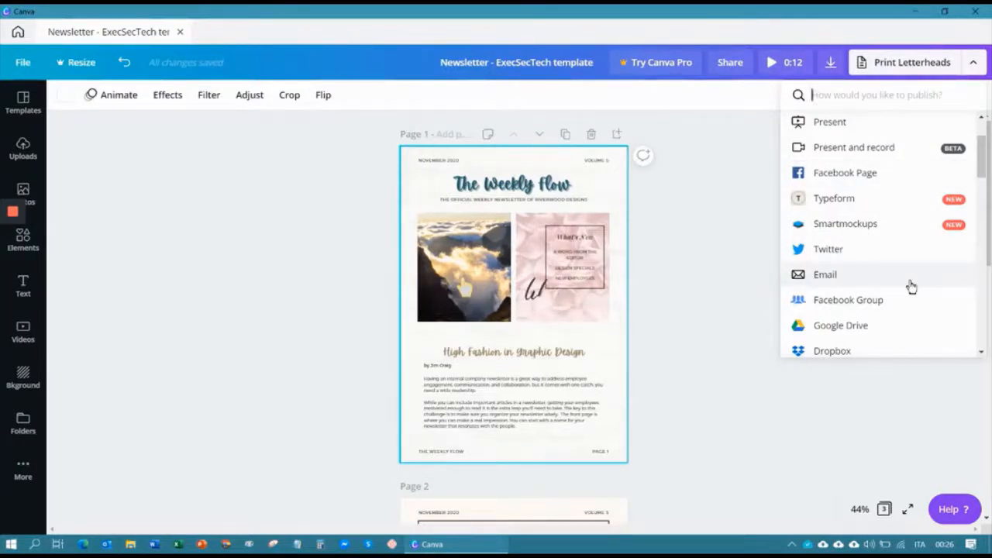
pyautogui.moveTo(983, 174); pyautogui.dragTo(988, 200)
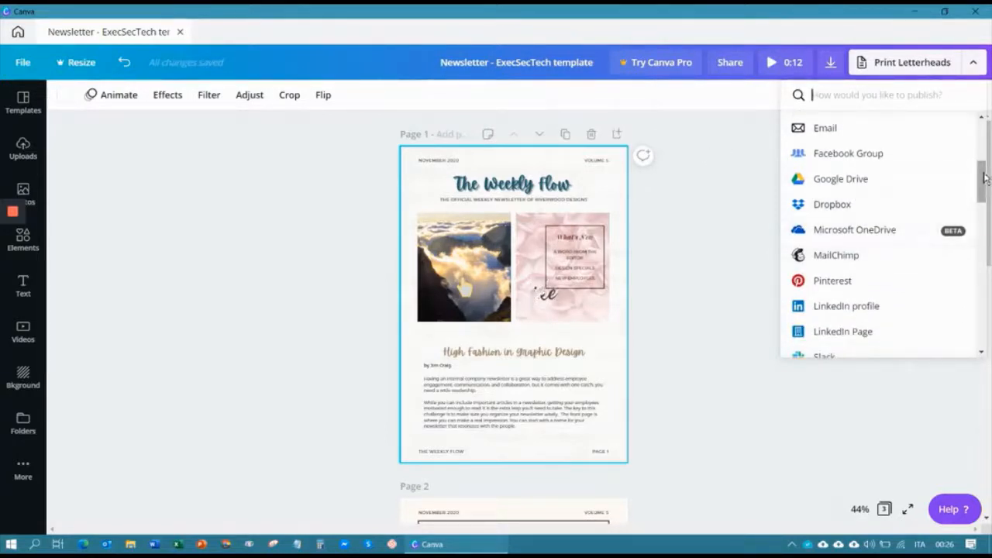
pyautogui.scroll(-3, 816, 206)
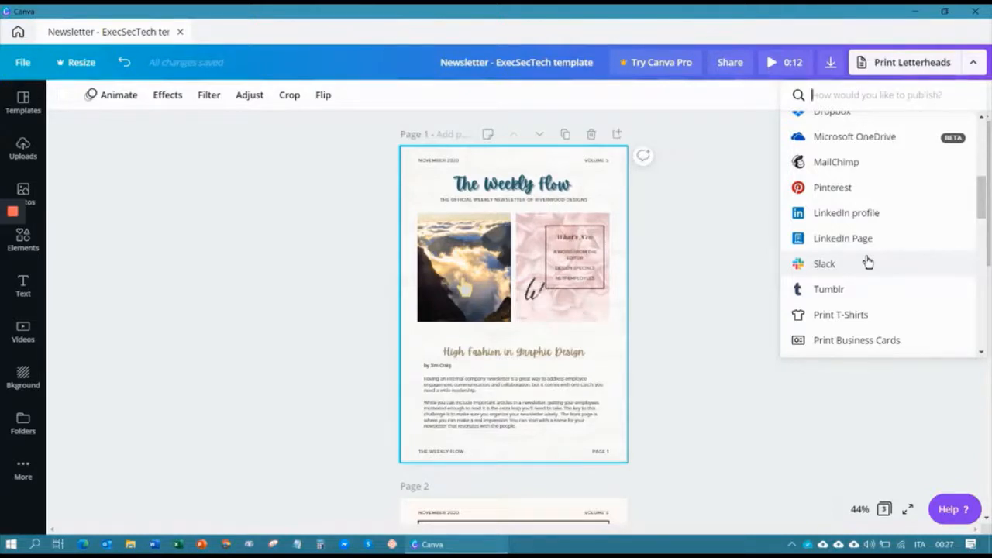
pyautogui.moveTo(983, 198); pyautogui.dragTo(988, 276)
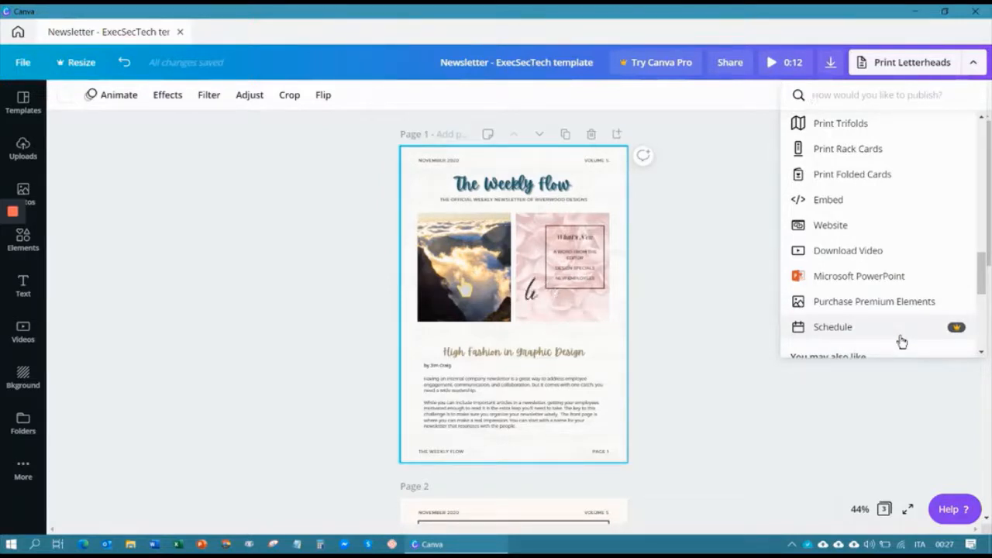
pyautogui.click(754, 342)
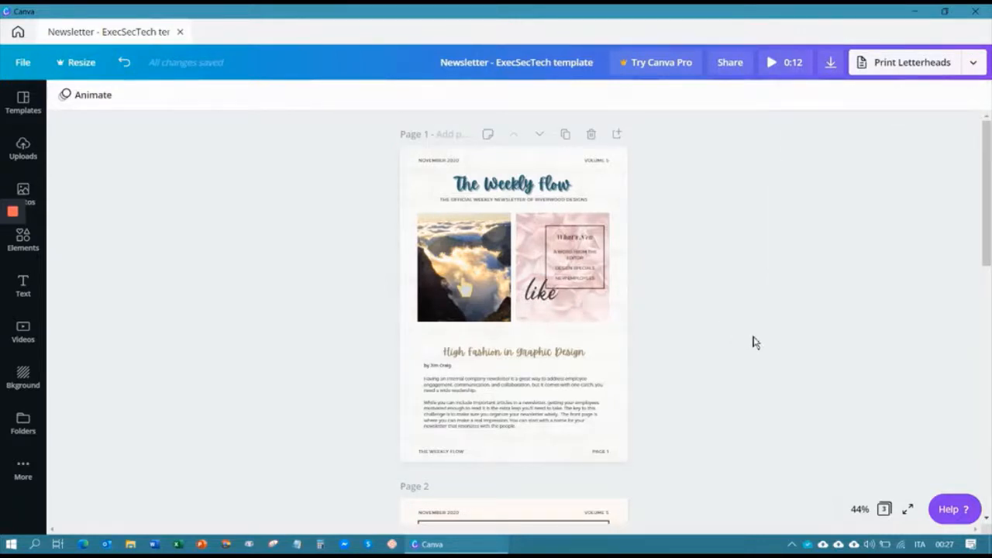